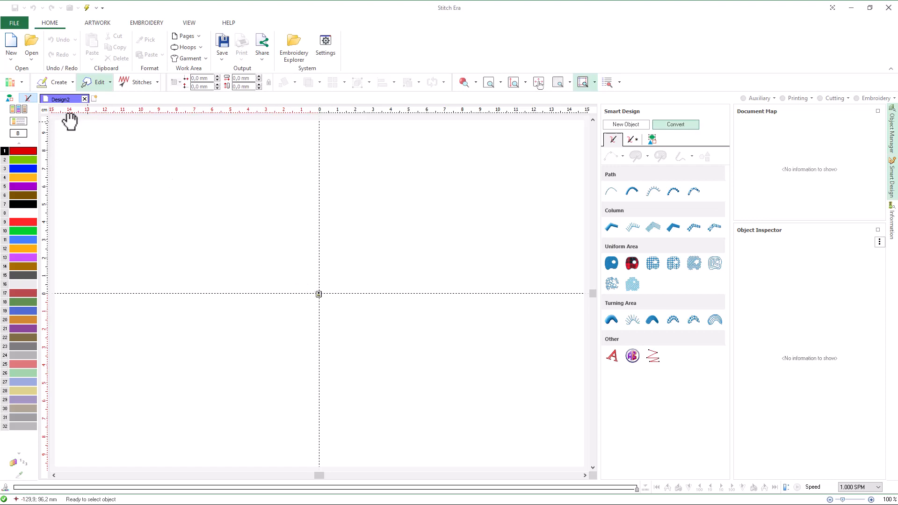
# Step: Insert the raster catalog image ASR-104 of the kissing couple at the origin of the empty design
pyautogui.click(10, 83)
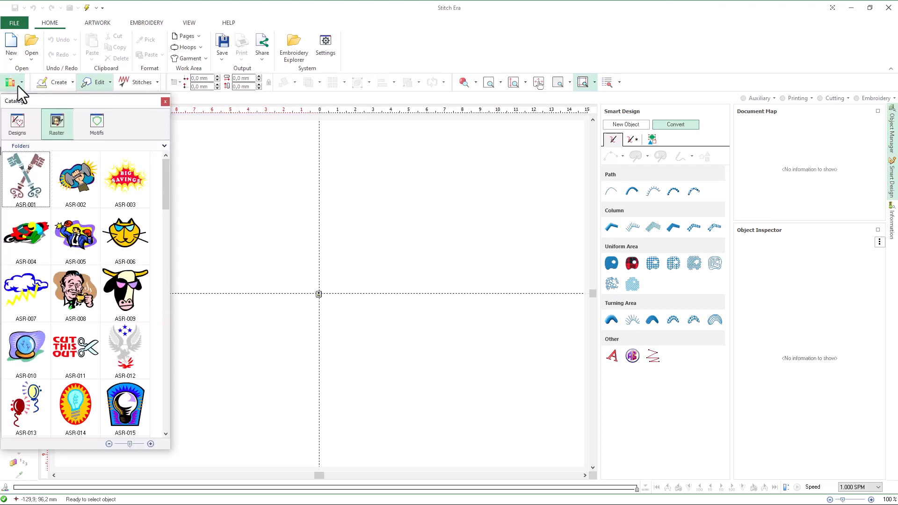
pyautogui.moveTo(164, 197); pyautogui.dragTo(166, 279)
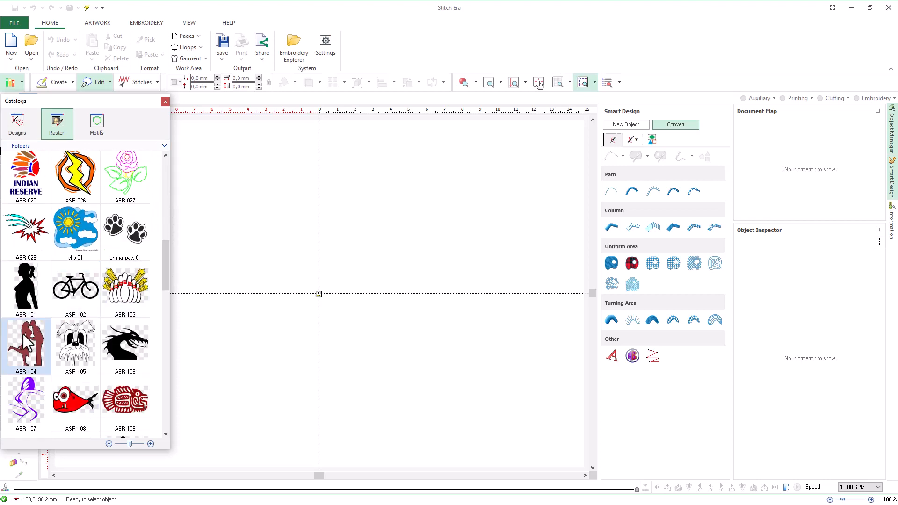
pyautogui.moveTo(24, 343); pyautogui.dragTo(261, 260)
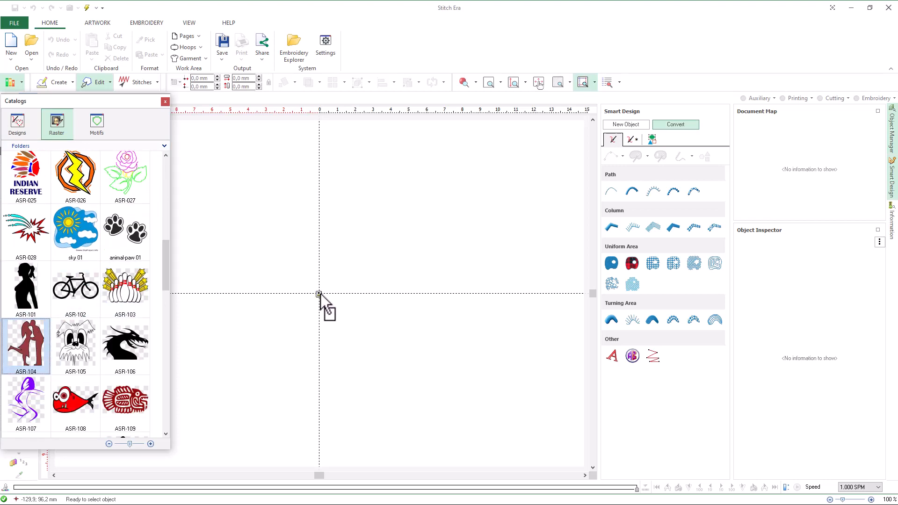
pyautogui.moveTo(321, 294); pyautogui.dragTo(320, 292)
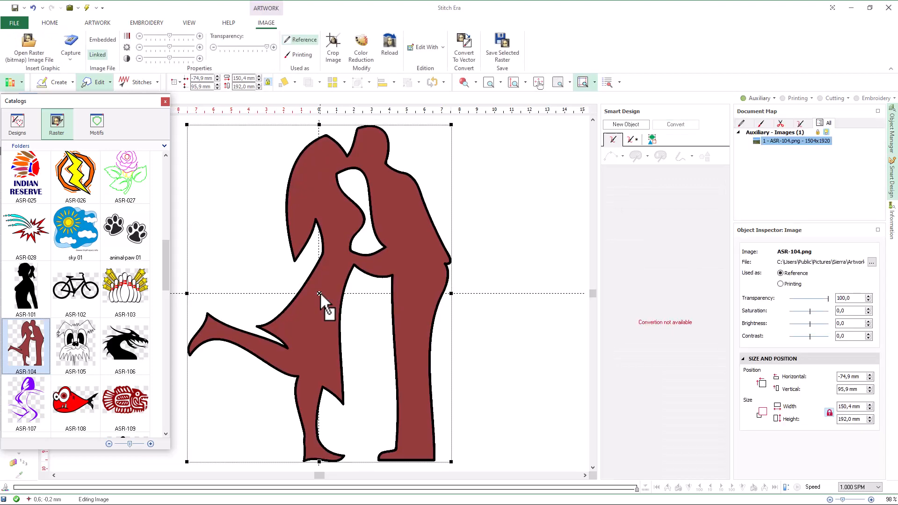
pyautogui.click(165, 101)
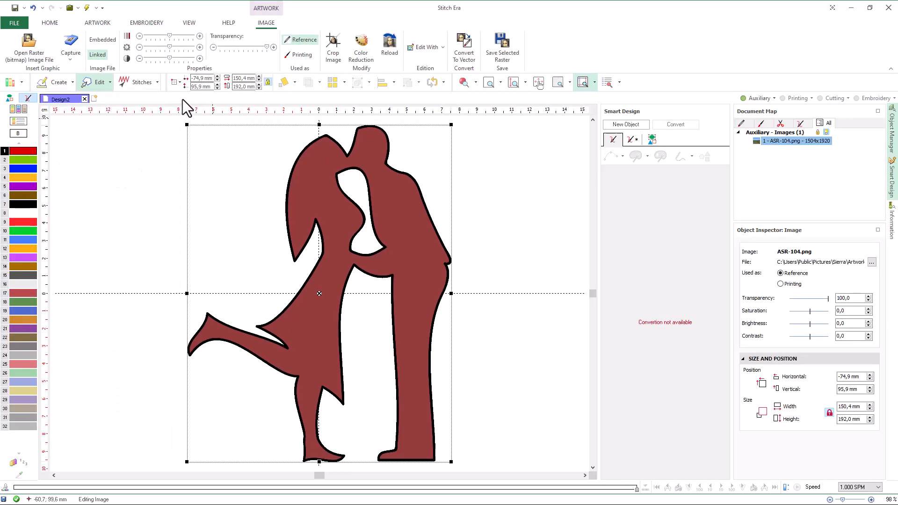
# Step: Set the couple image's height to 120 mm with its proportions locked
pyautogui.doubleClick(238, 86)
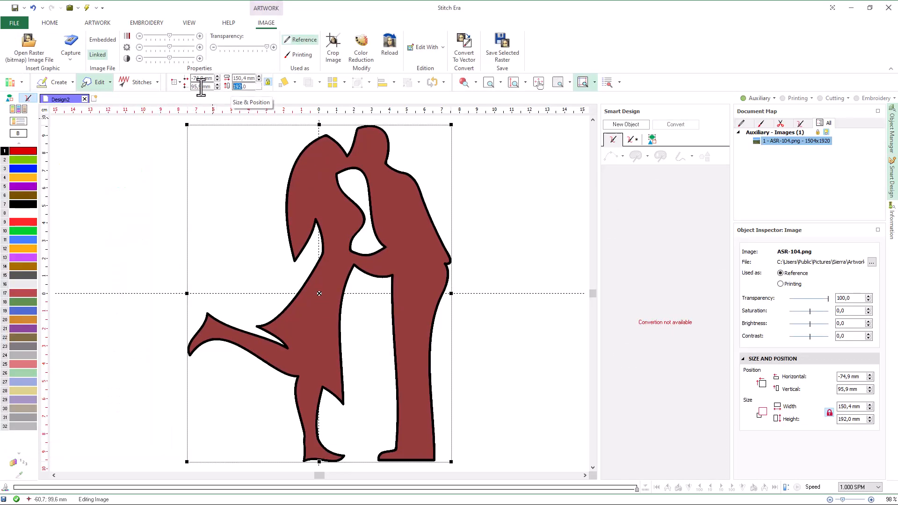
pyautogui.write('12')
pyautogui.press('Return')
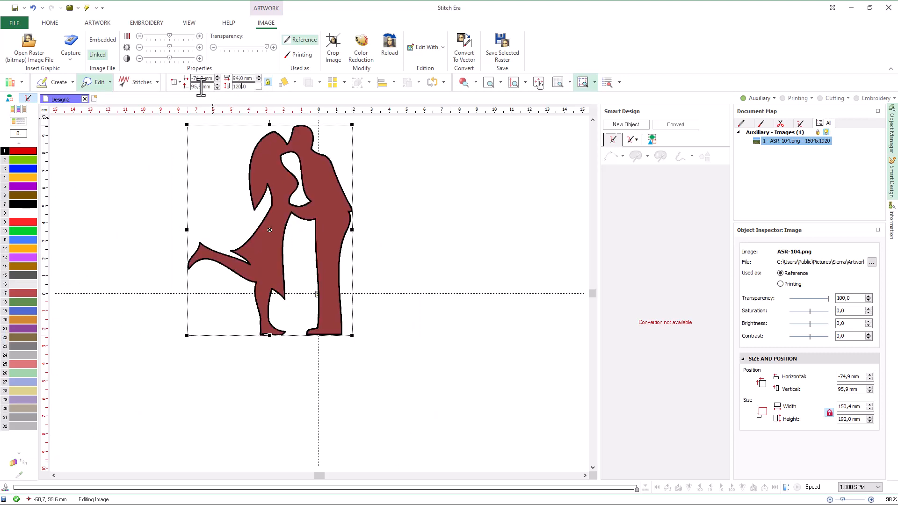
# Step: Center the couple image at the origin and lock the auxiliary objects
pyautogui.click(391, 85)
pyautogui.click(390, 110)
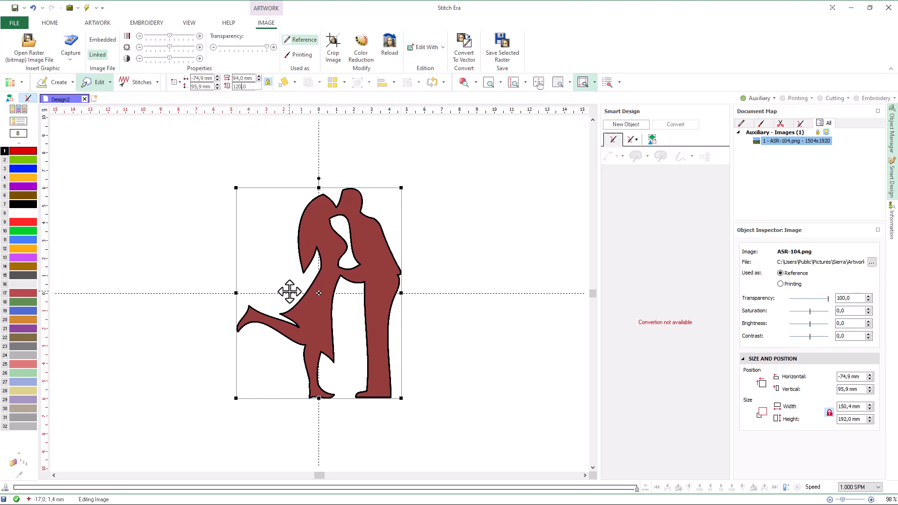
pyautogui.click(774, 98)
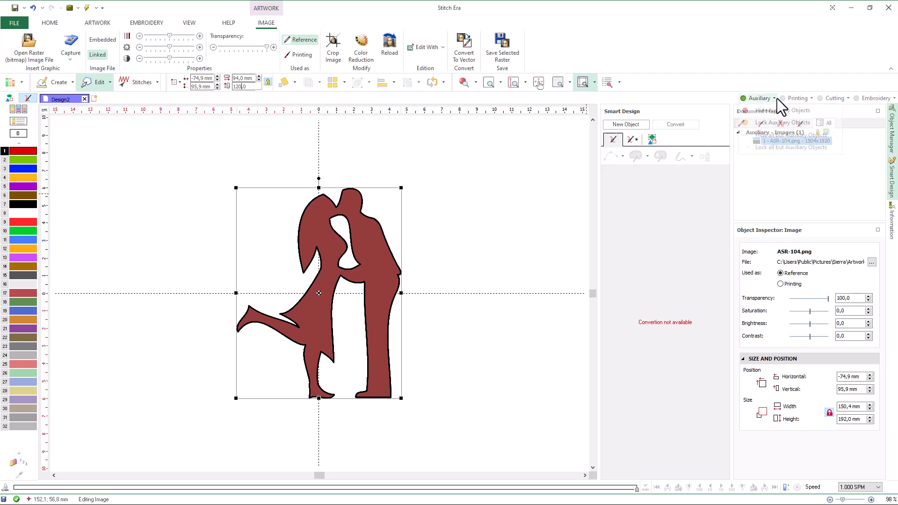
pyautogui.click(771, 123)
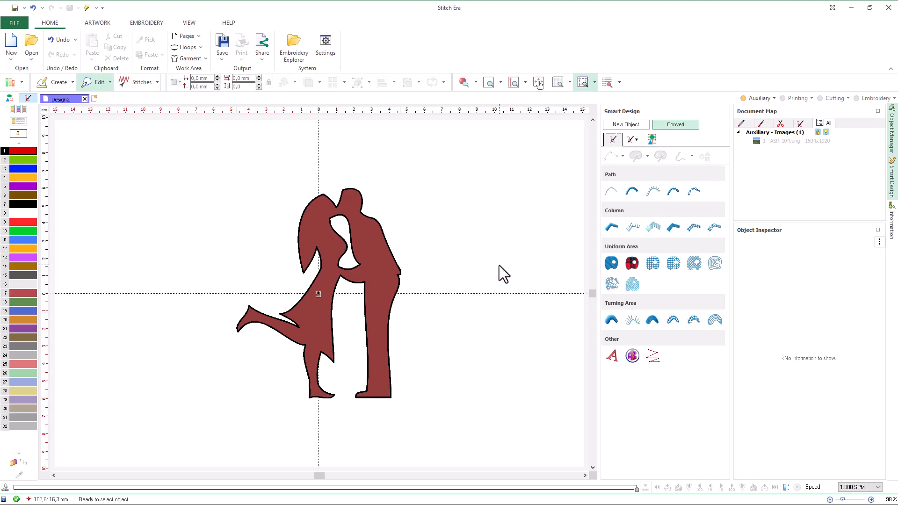
# Step: Auto-trace the couple's silhouette as a uniform pattern-fill area, with the gap between the two figures as a hole
pyautogui.click(613, 267)
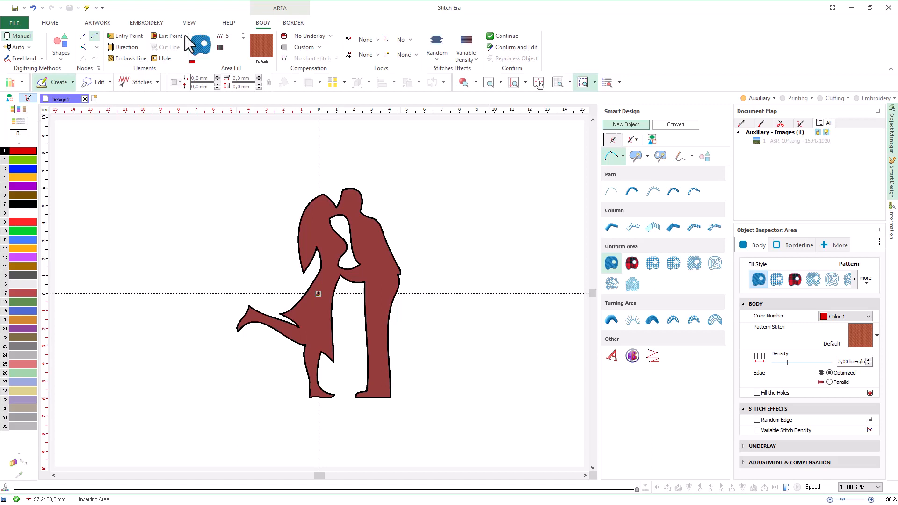
pyautogui.click(27, 57)
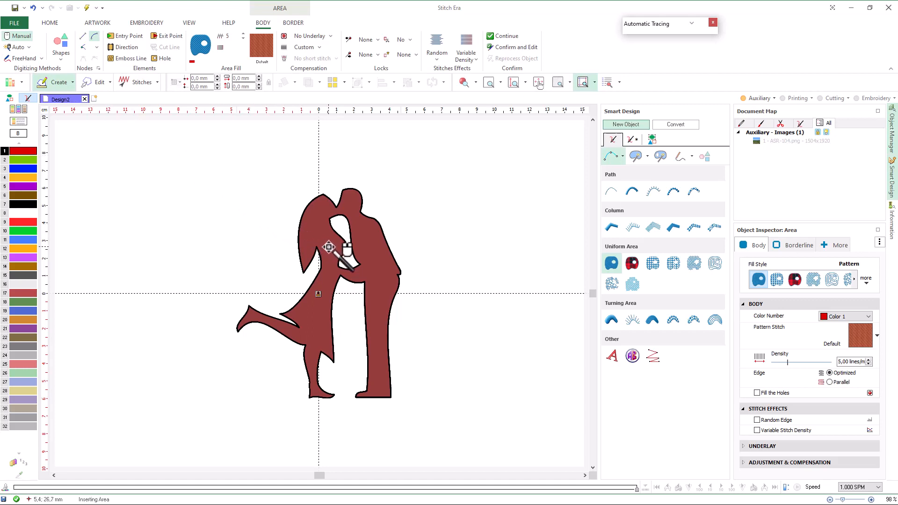
pyautogui.click(513, 83)
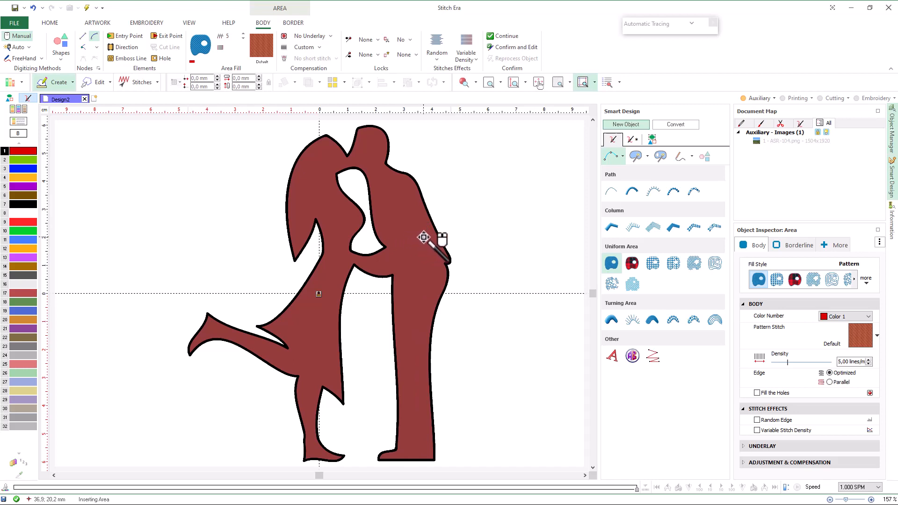
pyautogui.click(423, 238)
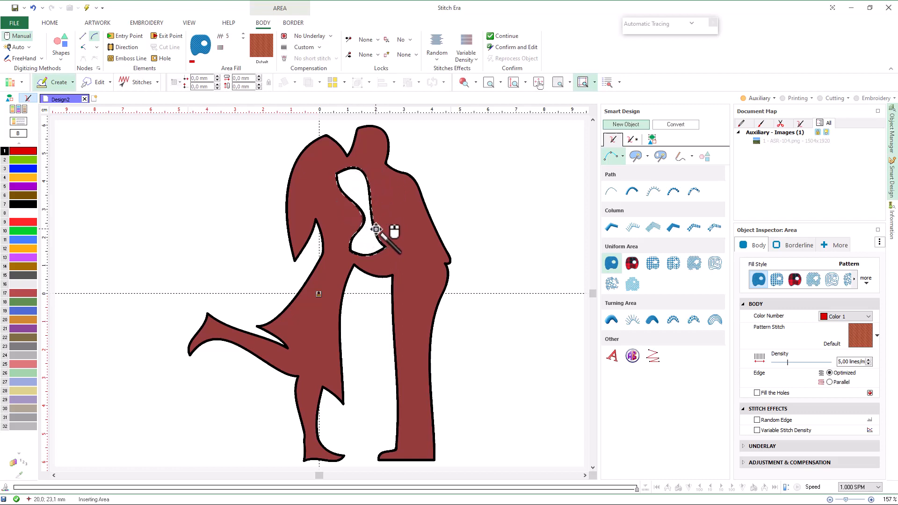
pyautogui.click(424, 224)
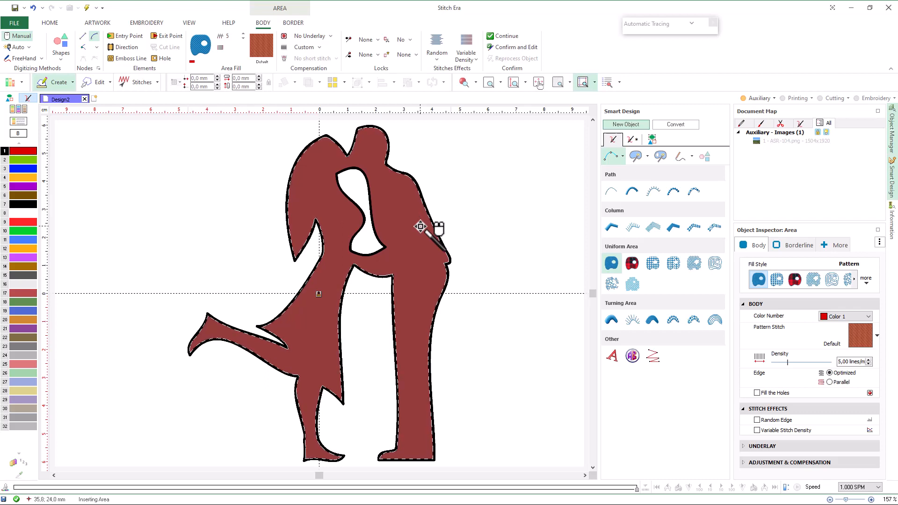
pyautogui.rightClick(420, 227)
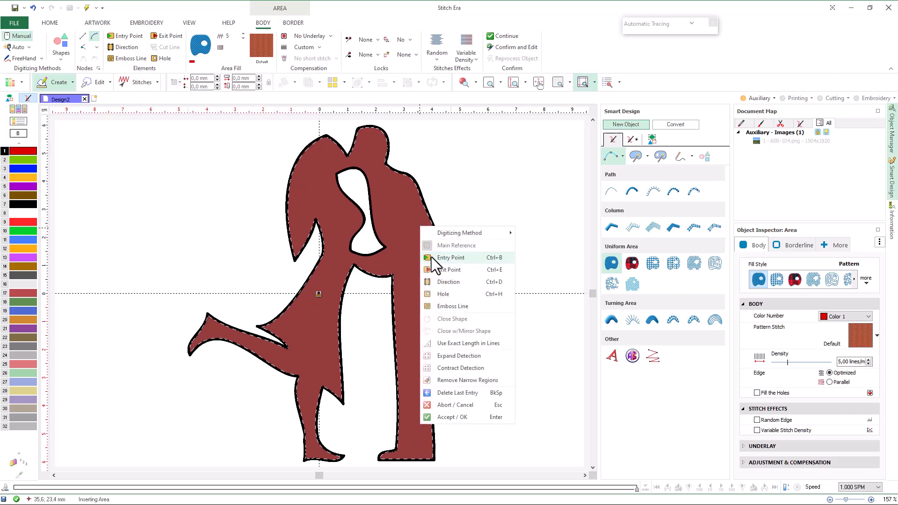
pyautogui.click(443, 294)
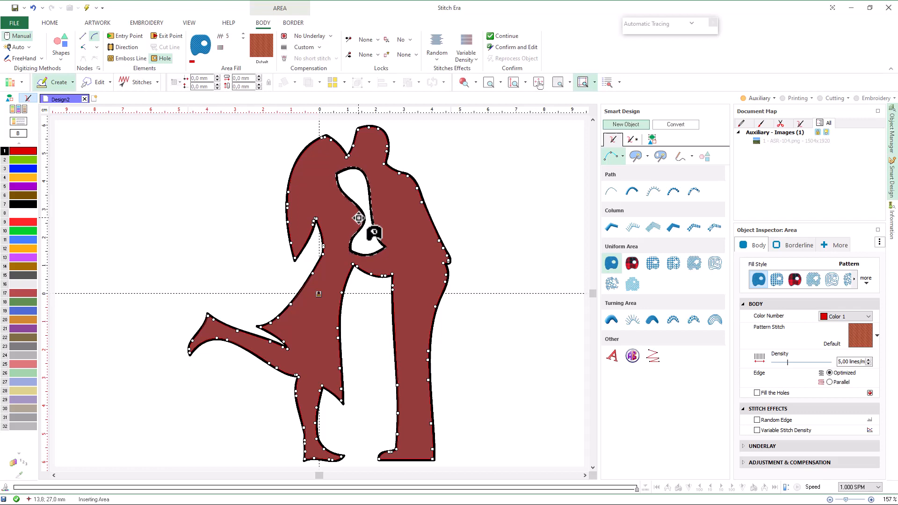
# Step: Define a slanted stitch direction line from beside the woman's waist to beyond the man's back and accept the area
pyautogui.click(135, 50)
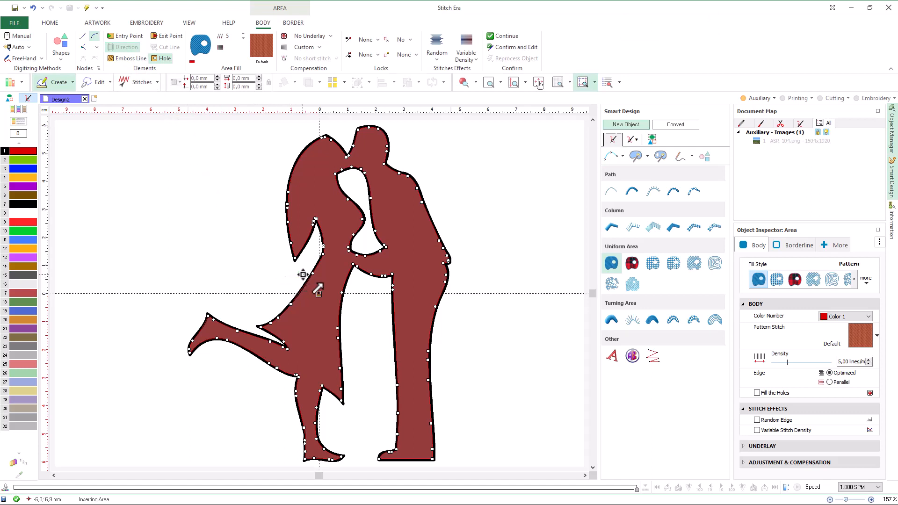
pyautogui.click(303, 274)
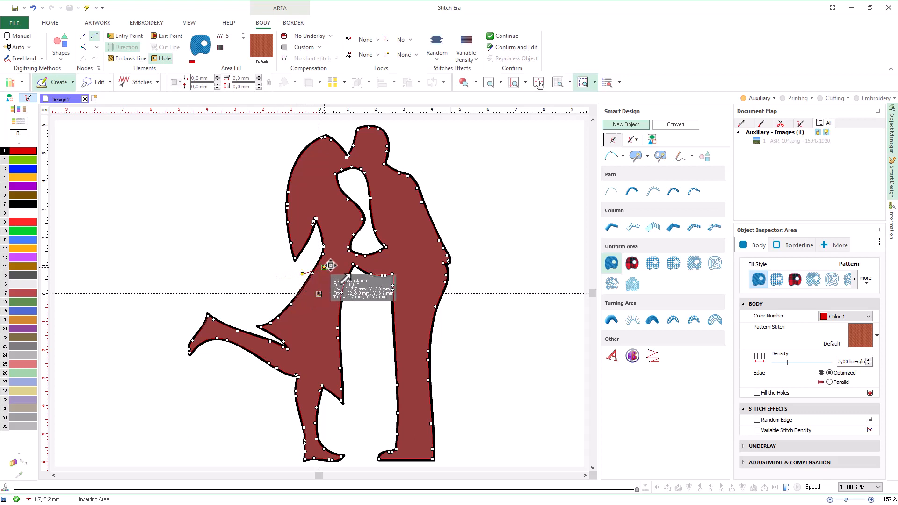
pyautogui.click(444, 212)
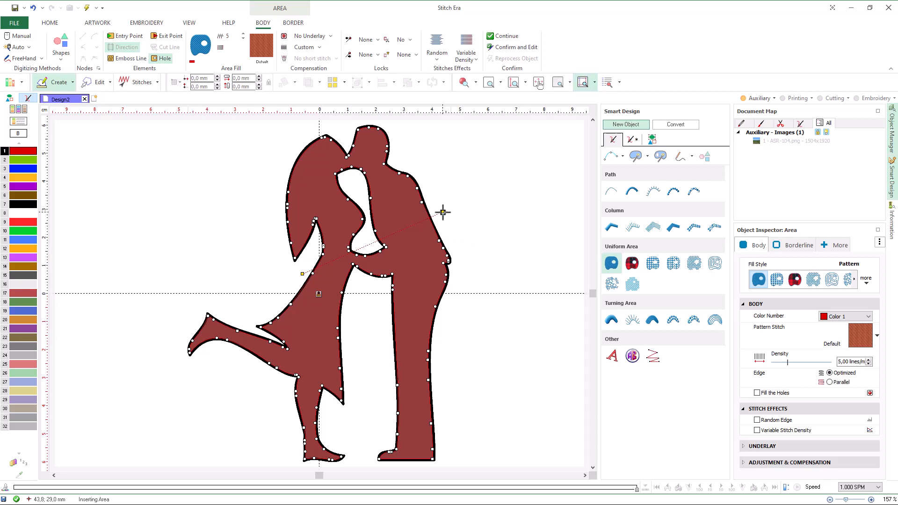
pyautogui.rightClick(428, 260)
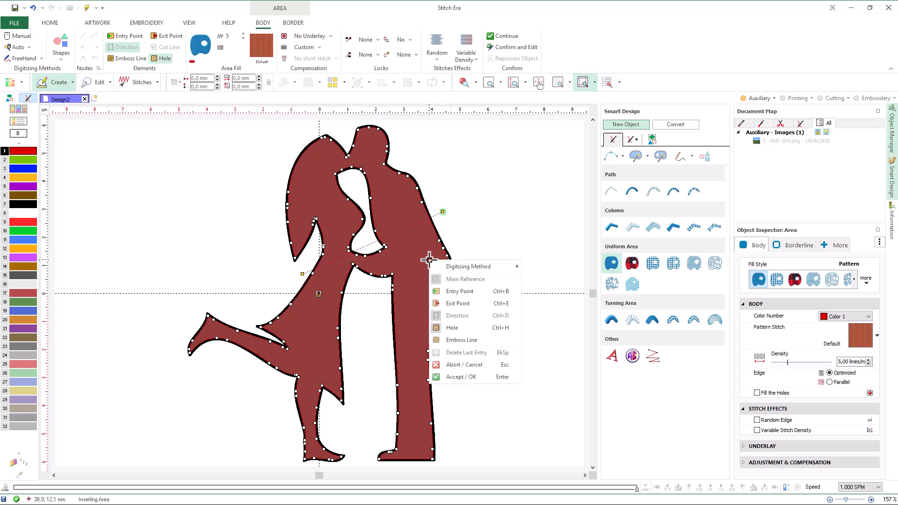
pyautogui.click(479, 377)
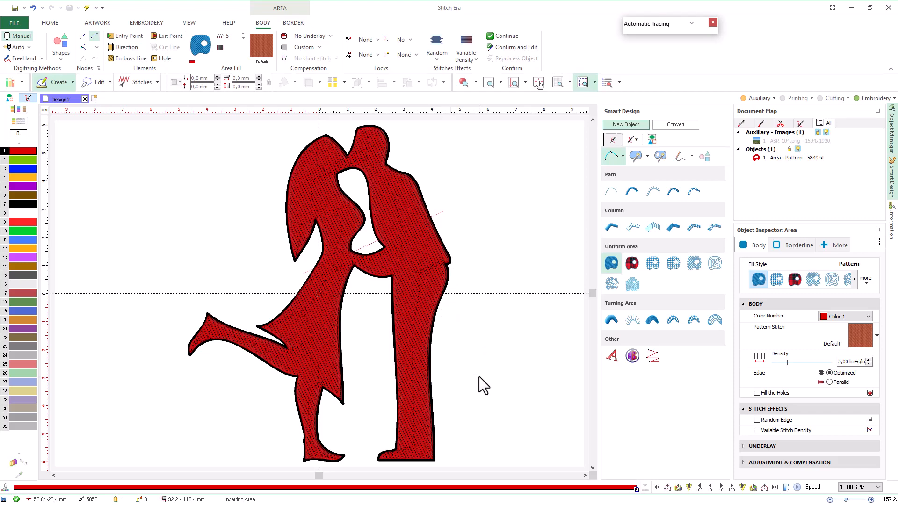
# Step: Insert the raster catalog image ASR-011 with the scissors at the origin of the empty Design2
pyautogui.click(97, 99)
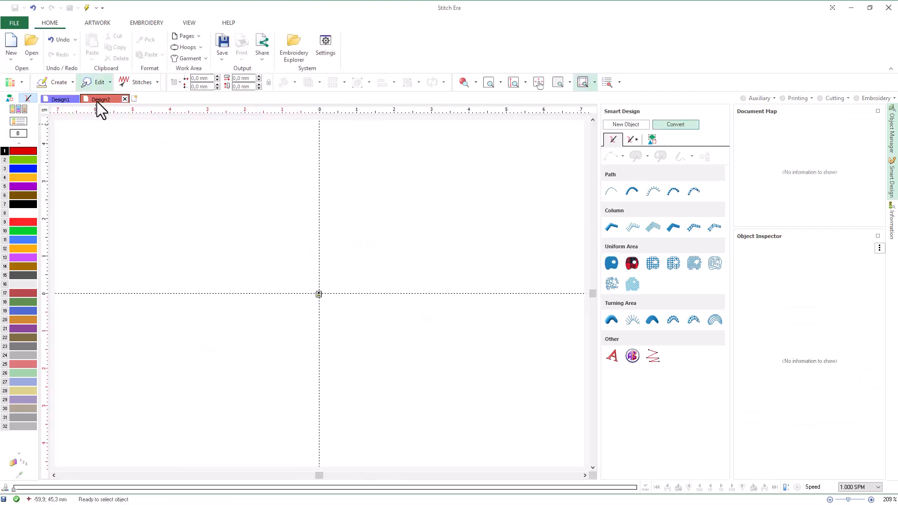
pyautogui.click(14, 80)
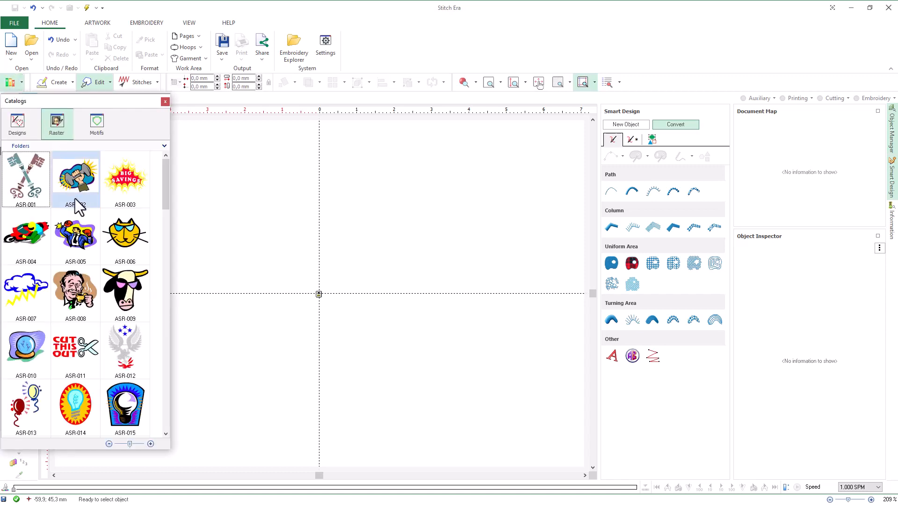
pyautogui.click(77, 348)
pyautogui.moveTo(80, 357); pyautogui.dragTo(319, 294)
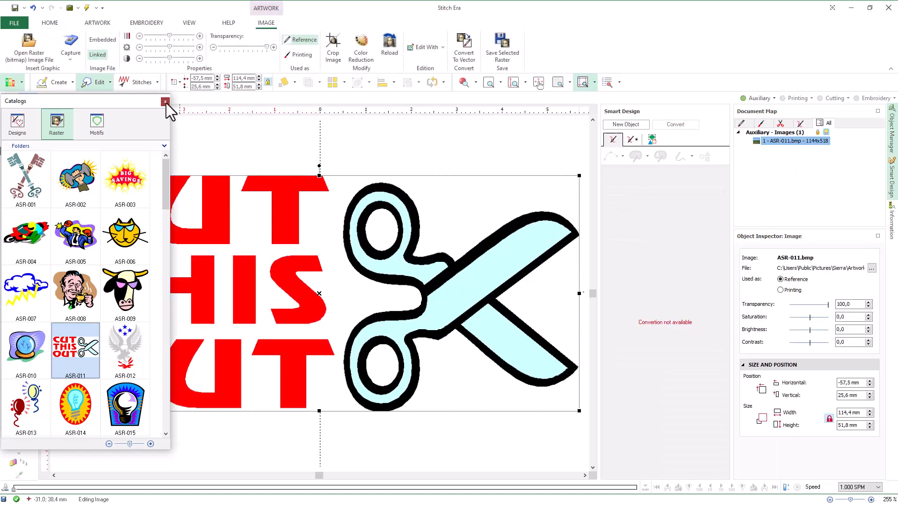
pyautogui.click(166, 103)
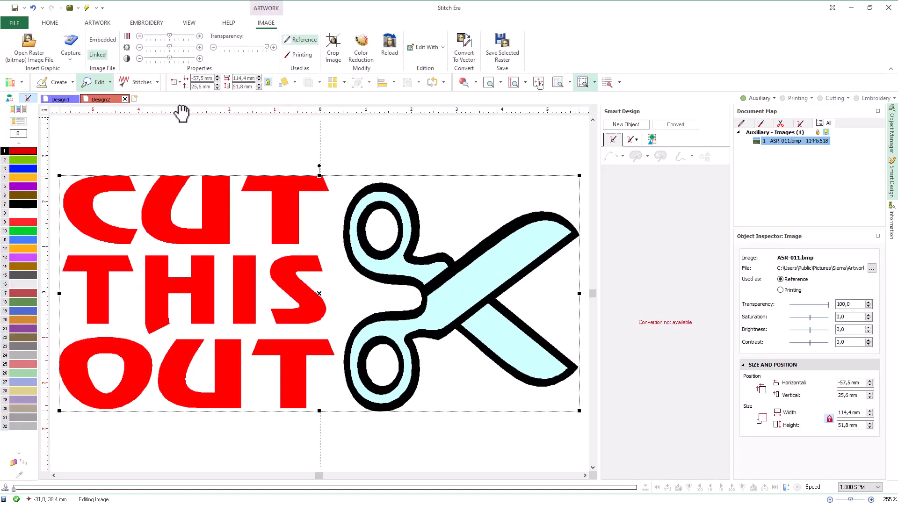
# Step: Scale the scissors image by measuring across the stem of the T in CUT and setting that length to 7 mm
pyautogui.click(294, 84)
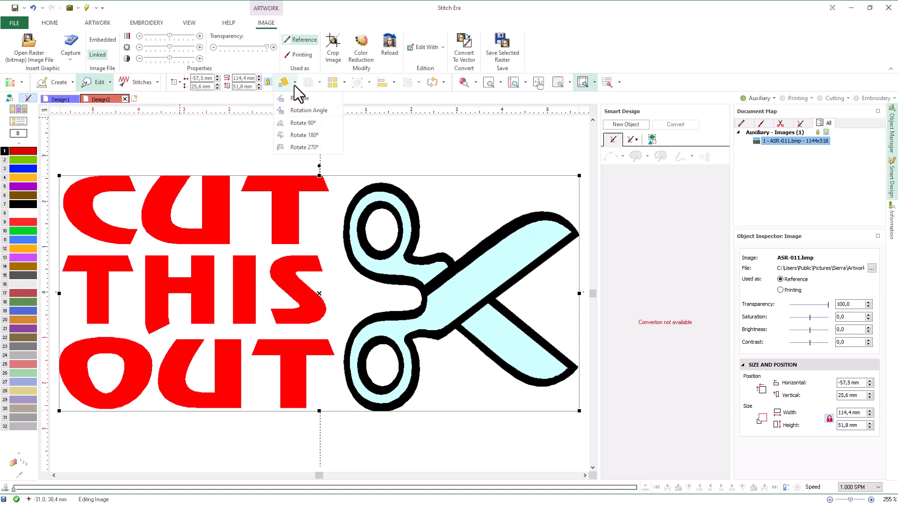
pyautogui.click(292, 97)
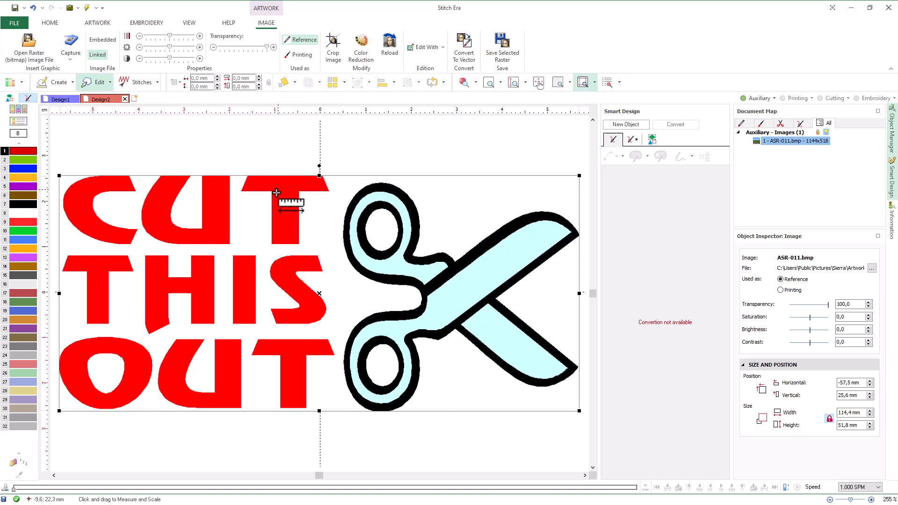
pyautogui.moveTo(272, 203); pyautogui.dragTo(298, 203)
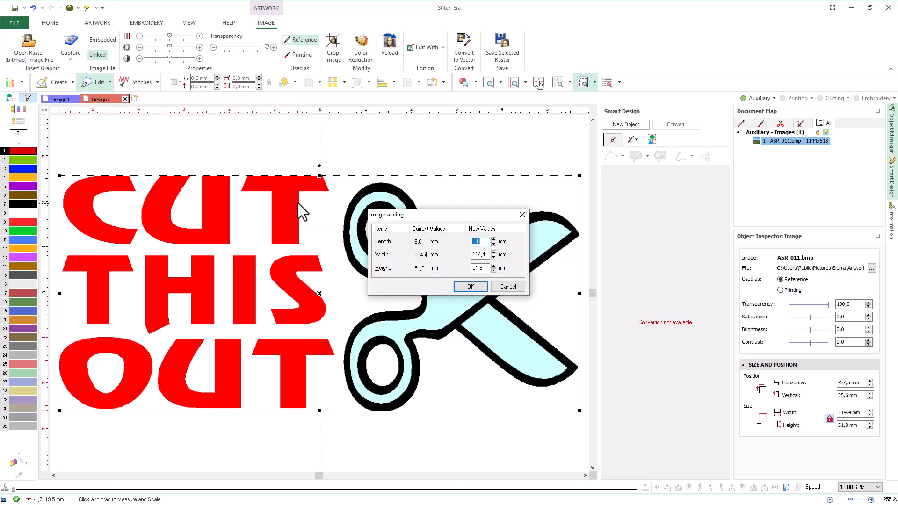
pyautogui.write('7')
pyautogui.press('Return')
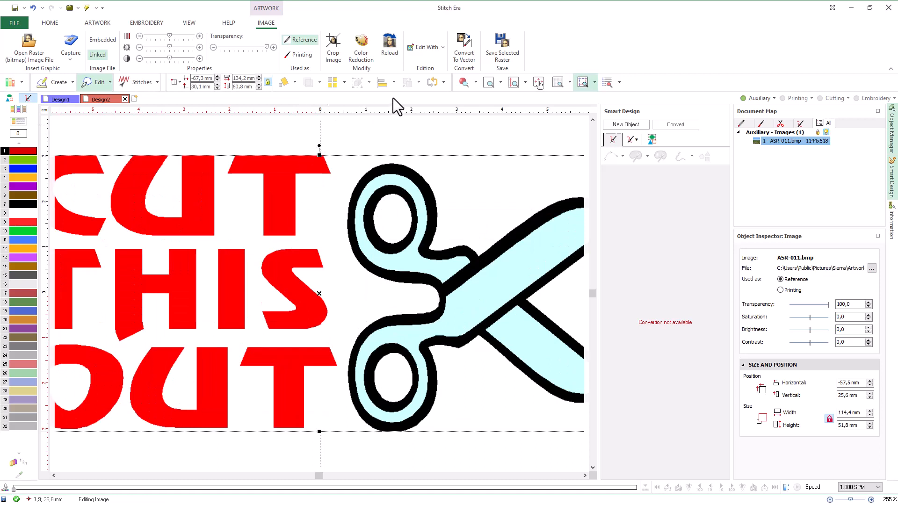
# Step: Center the scaled scissors image at the origin and fit it in view
pyautogui.click(394, 85)
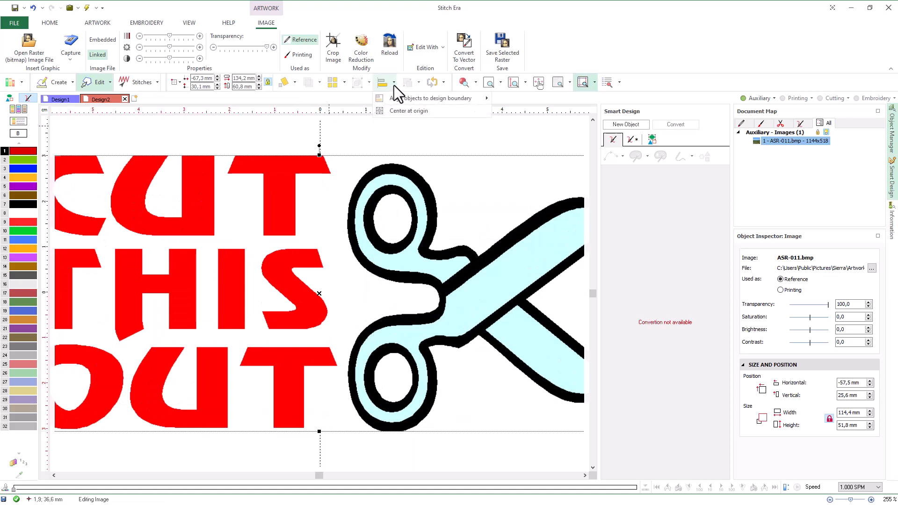
pyautogui.click(393, 111)
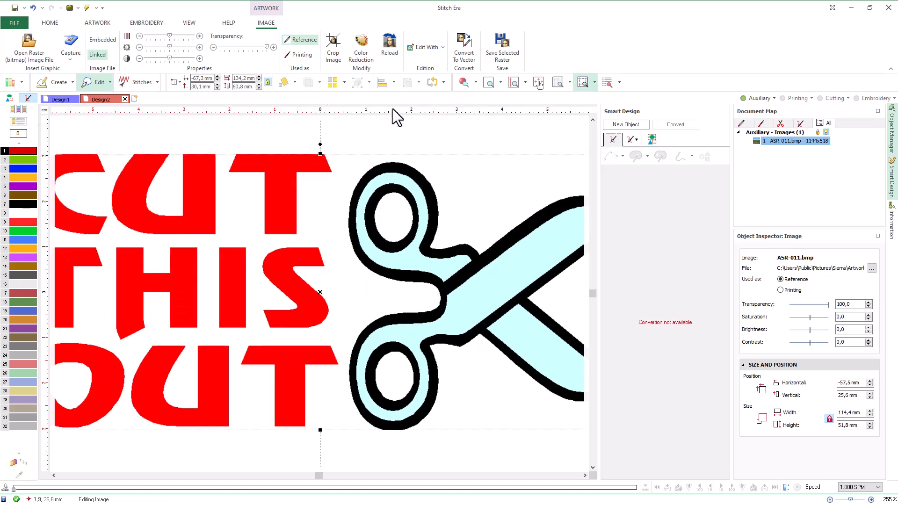
pyautogui.click(514, 84)
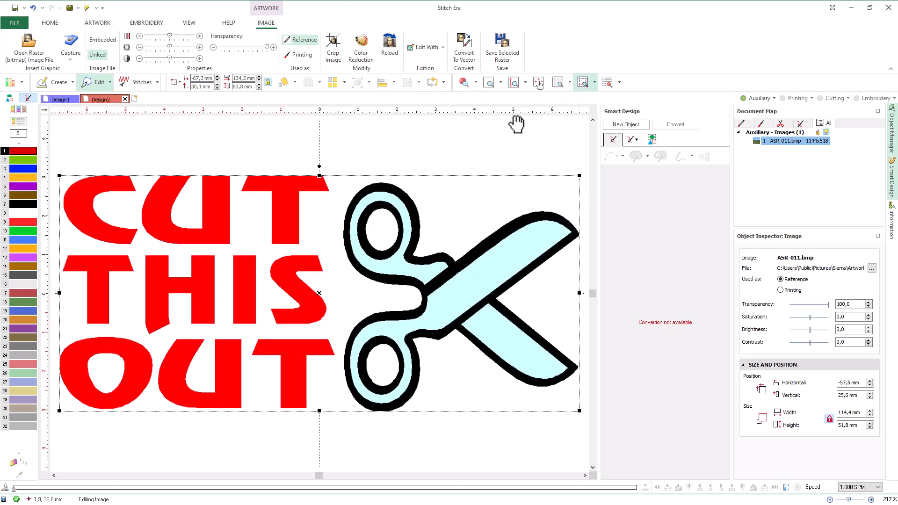
# Step: Set the scissors image's transparency to 35
pyautogui.doubleClick(863, 304)
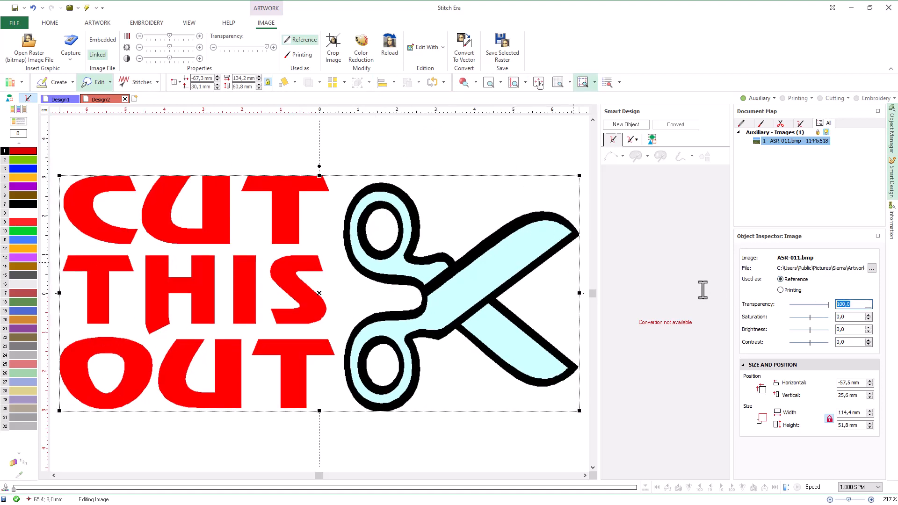
pyautogui.write('35')
pyautogui.press('Return')
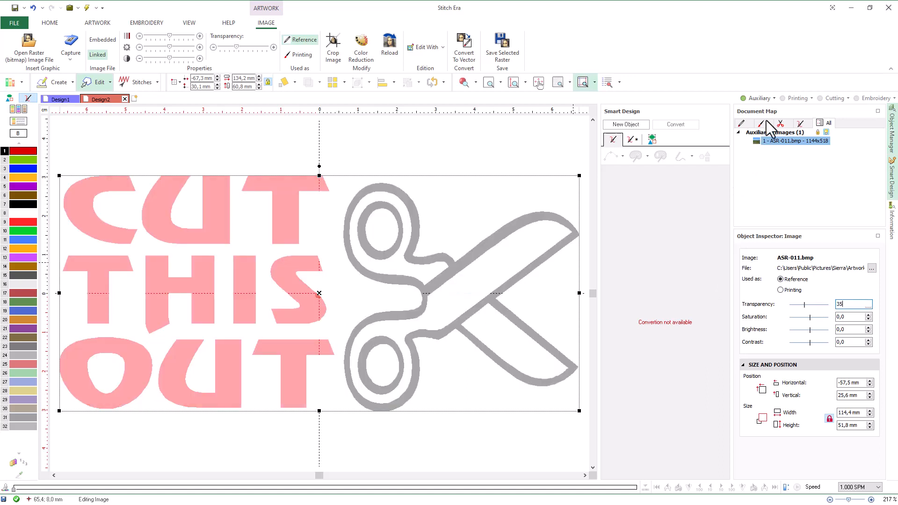
# Step: Lock the auxiliary objects so the scissors reference image cannot be selected
pyautogui.click(775, 99)
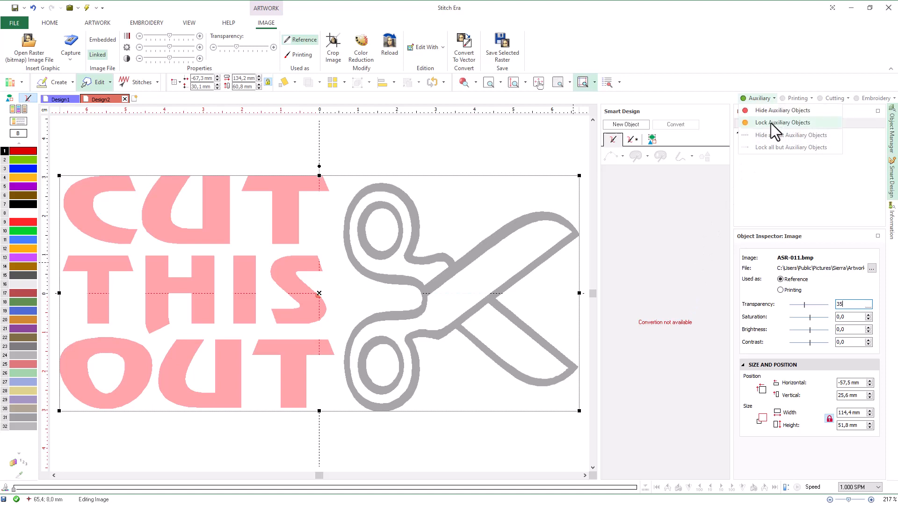
pyautogui.click(771, 122)
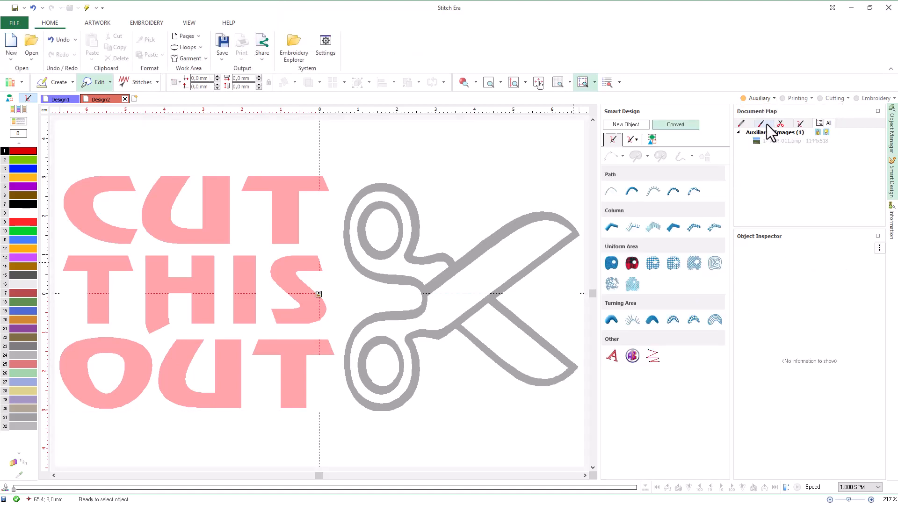
# Step: Reorder the thread palette by moving the light blue color to position 2 and the gray color 23 to position 3
pyautogui.click(154, 25)
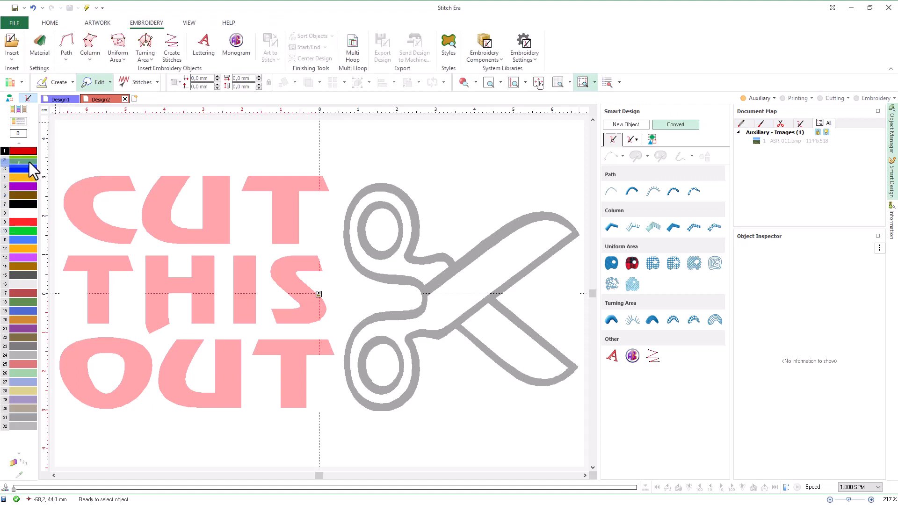
pyautogui.moveTo(29, 161); pyautogui.dragTo(28, 159)
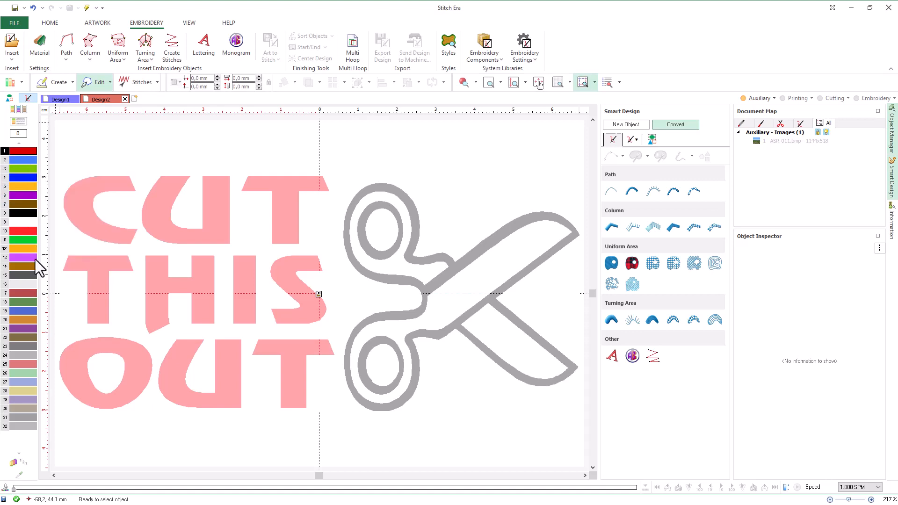
pyautogui.moveTo(28, 347); pyautogui.dragTo(21, 202)
pyautogui.moveTo(26, 168); pyautogui.dragTo(24, 166)
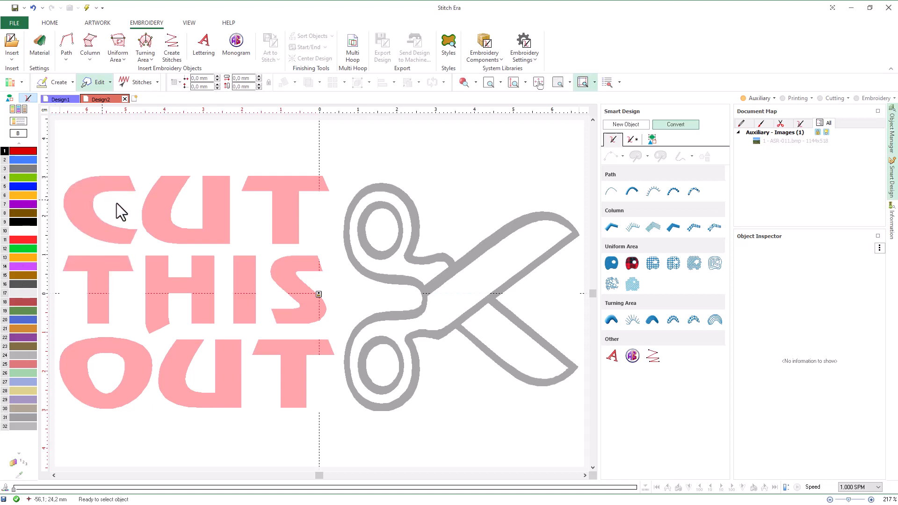
# Step: Automatically trace the letter C of CUT as a Zig-Zag turning area in Color 1, with no underlay and no short stitch
pyautogui.click(488, 82)
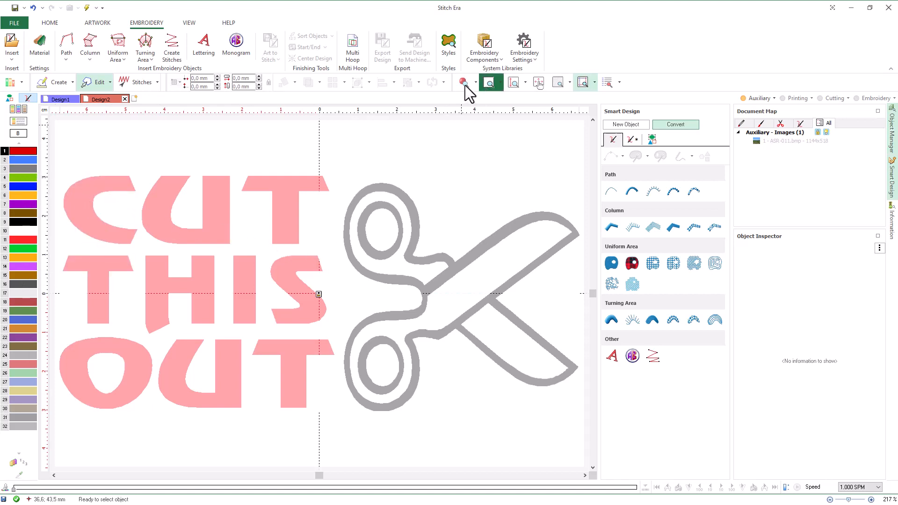
pyautogui.moveTo(58, 157); pyautogui.dragTo(339, 389)
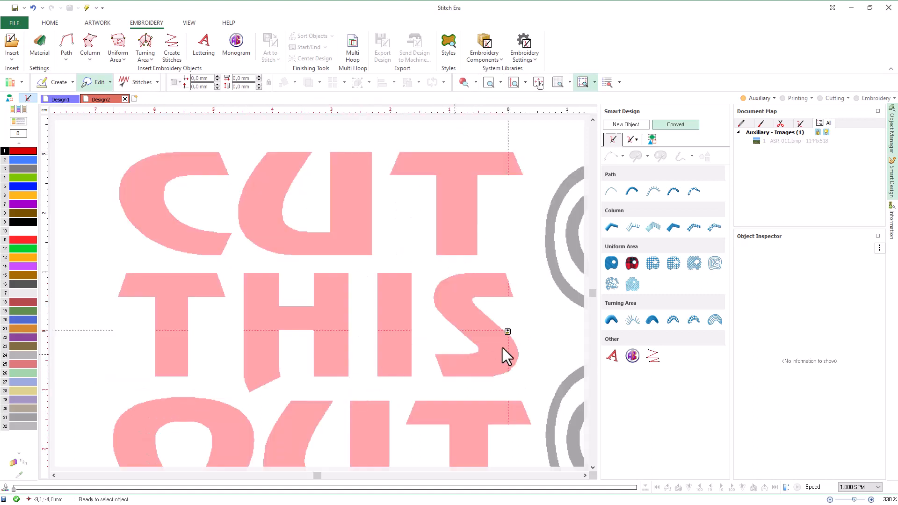
pyautogui.click(610, 322)
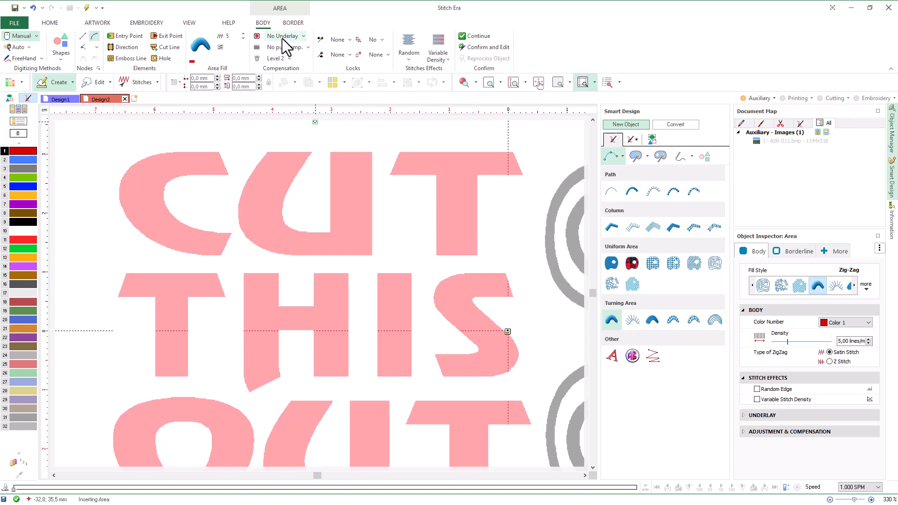
pyautogui.click(300, 37)
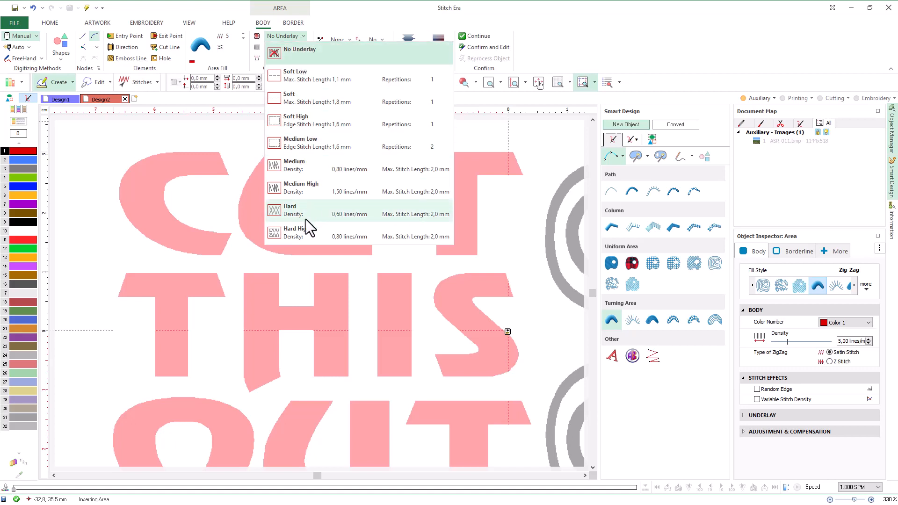
pyautogui.click(301, 37)
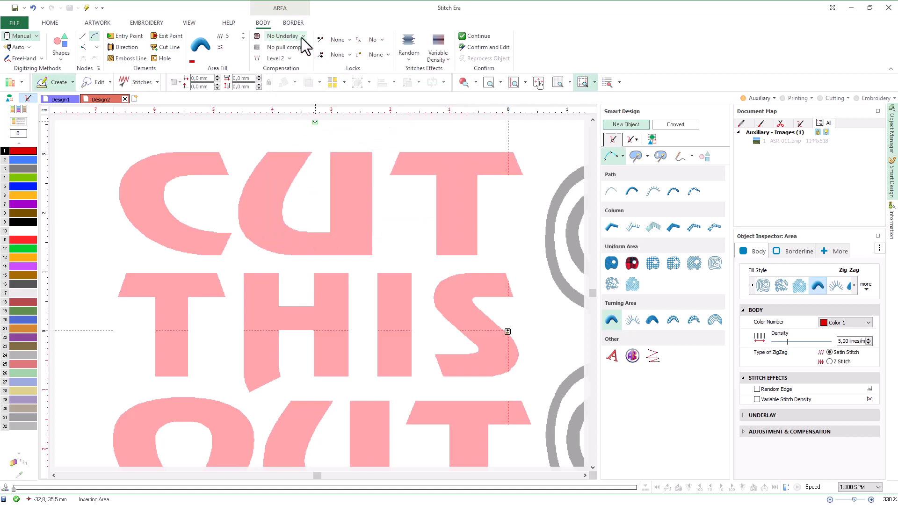
pyautogui.click(28, 49)
pyautogui.click(47, 81)
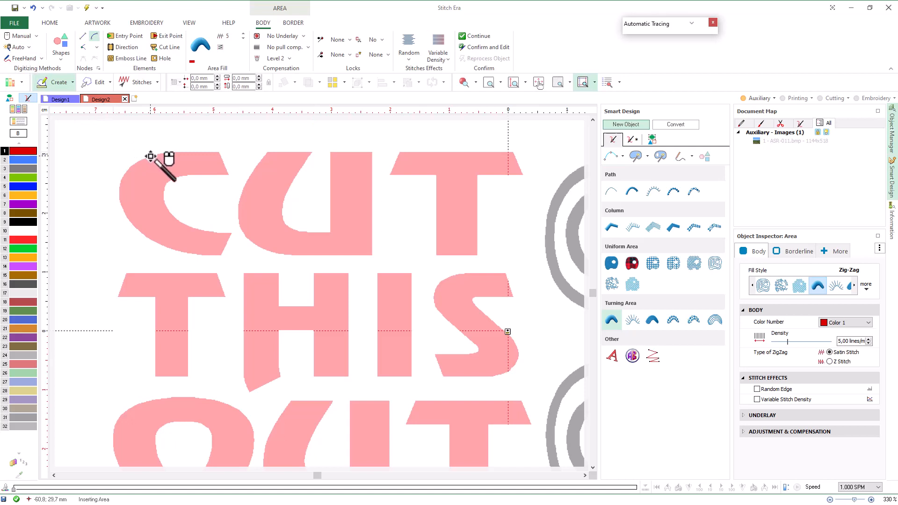
pyautogui.click(177, 158)
pyautogui.click(198, 163)
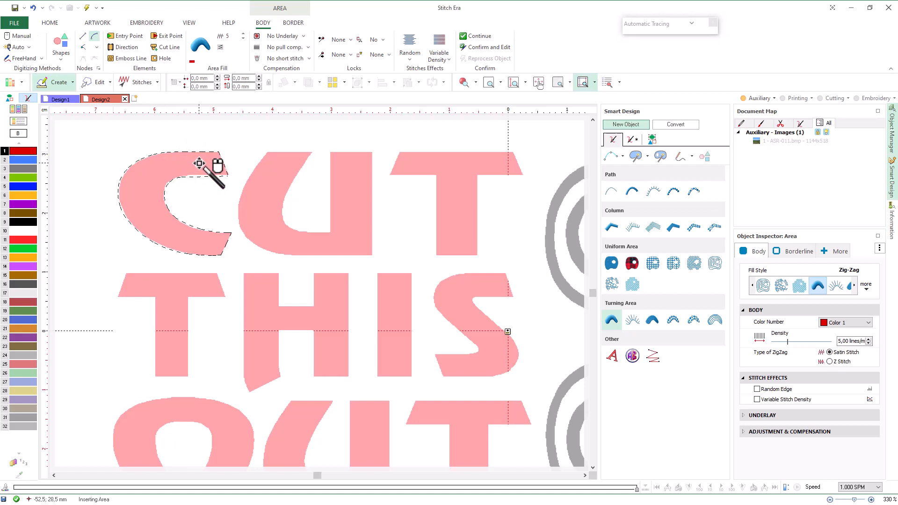
# Step: Add four direction lines across the C, from its upper end around the curve to its lower end, and generate its stitches
pyautogui.click(123, 47)
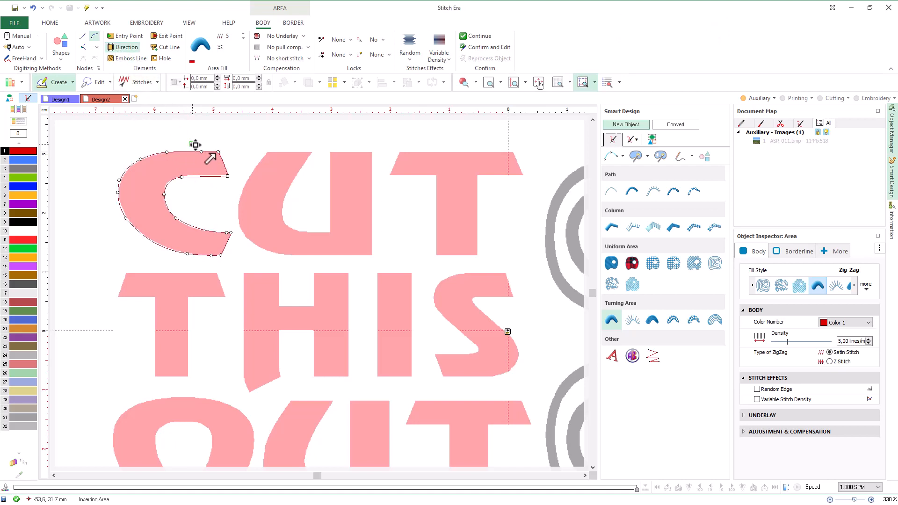
pyautogui.moveTo(210, 147)
pyautogui.mouseDown()
pyautogui.moveTo(218, 180)
pyautogui.moveTo(108, 173)
pyautogui.mouseUp()
pyautogui.moveTo(123, 236); pyautogui.dragTo(176, 207)
pyautogui.moveTo(225, 226); pyautogui.dragTo(207, 261)
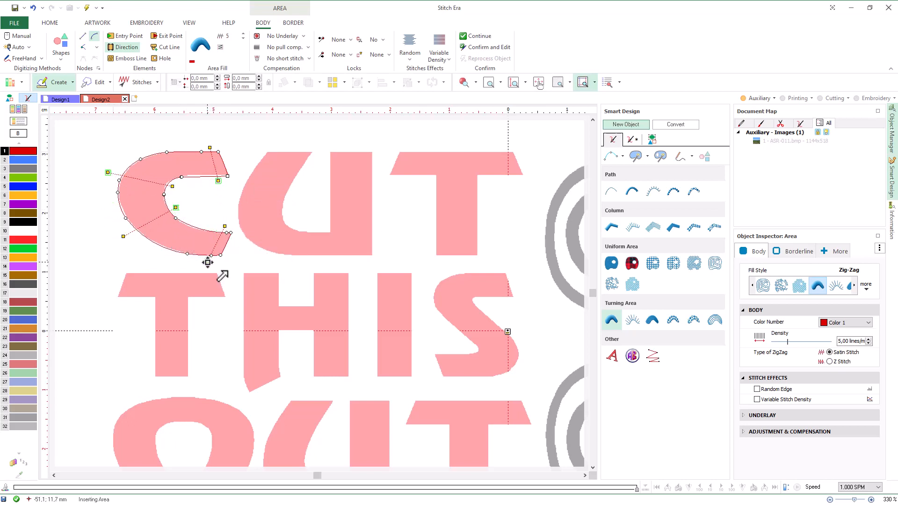
pyautogui.rightClick(215, 191)
pyautogui.click(267, 321)
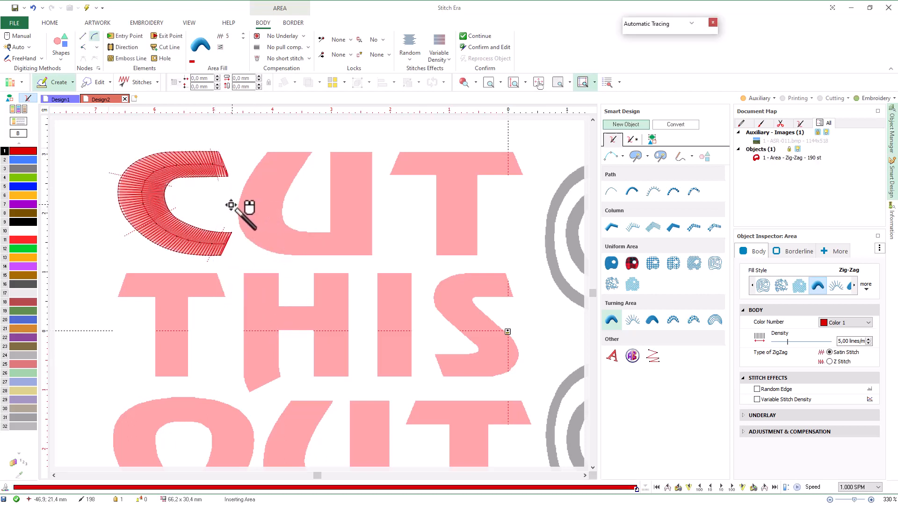
# Step: Set the short stitch compensation to Level 2 and automatically trace the letter U of CUT as a Zig-Zag area
pyautogui.click(489, 83)
pyautogui.moveTo(116, 140); pyautogui.dragTo(251, 260)
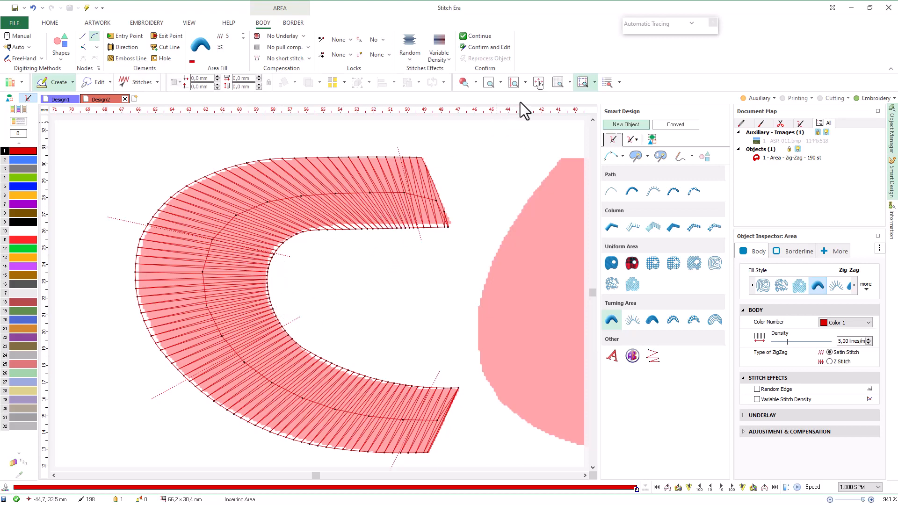
pyautogui.click(518, 85)
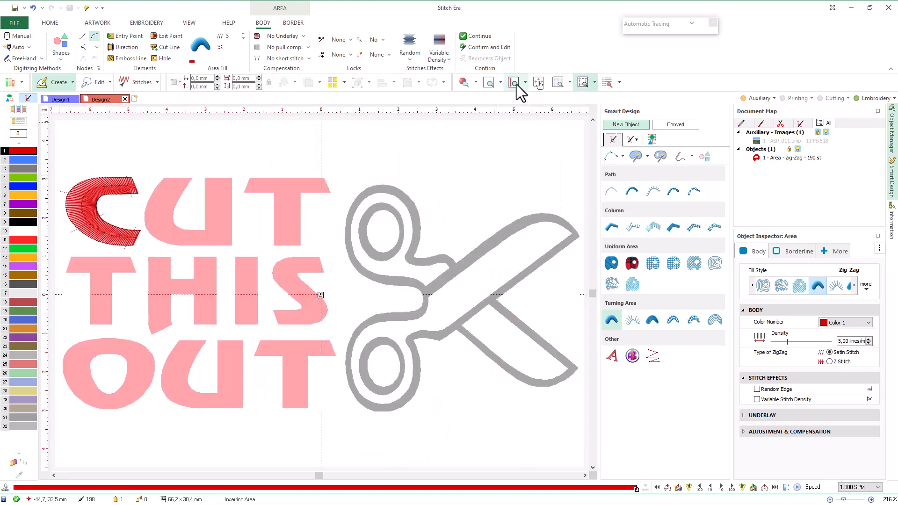
pyautogui.click(491, 84)
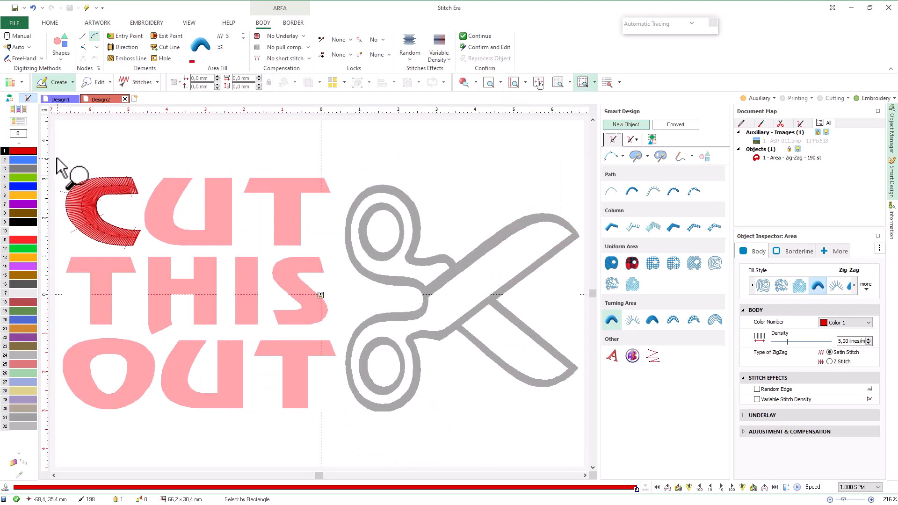
pyautogui.moveTo(56, 158); pyautogui.dragTo(302, 340)
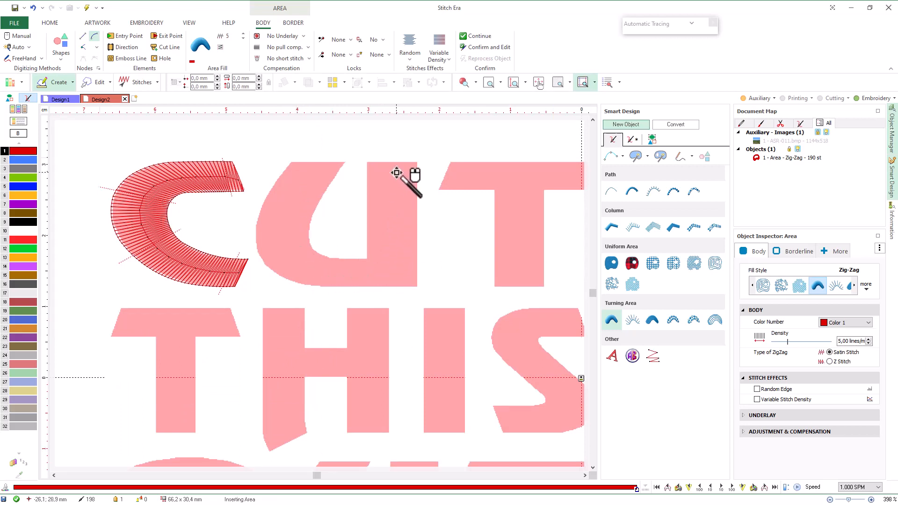
pyautogui.click(308, 58)
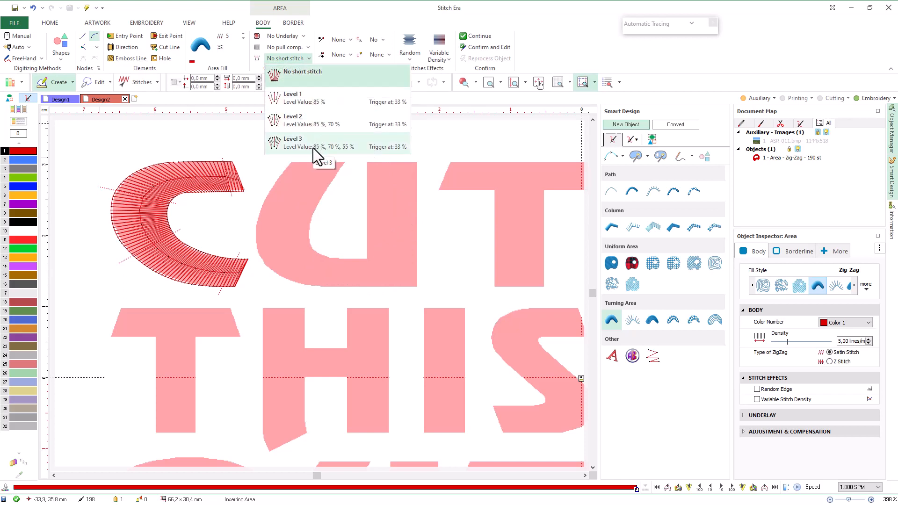
pyautogui.click(311, 123)
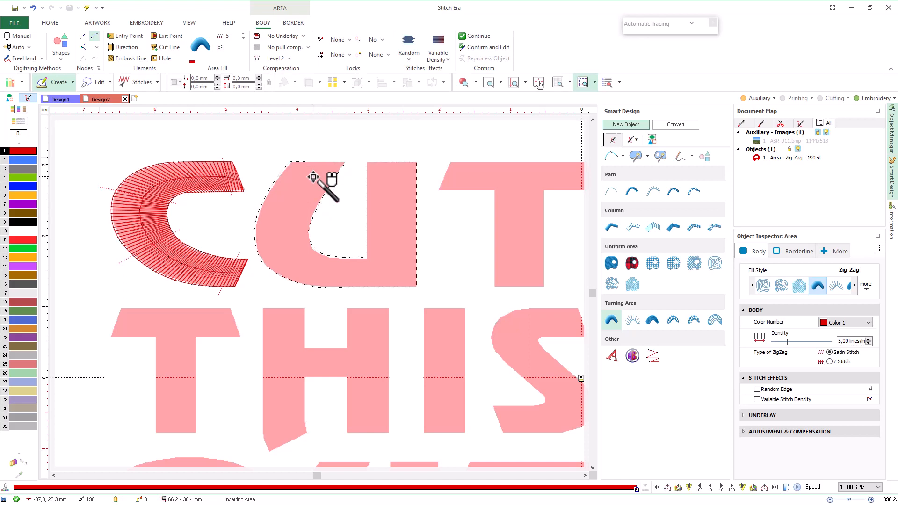
# Step: Add five direction lines along the U, including one diagonally through its square corner, and generate its stitches
pyautogui.click(123, 48)
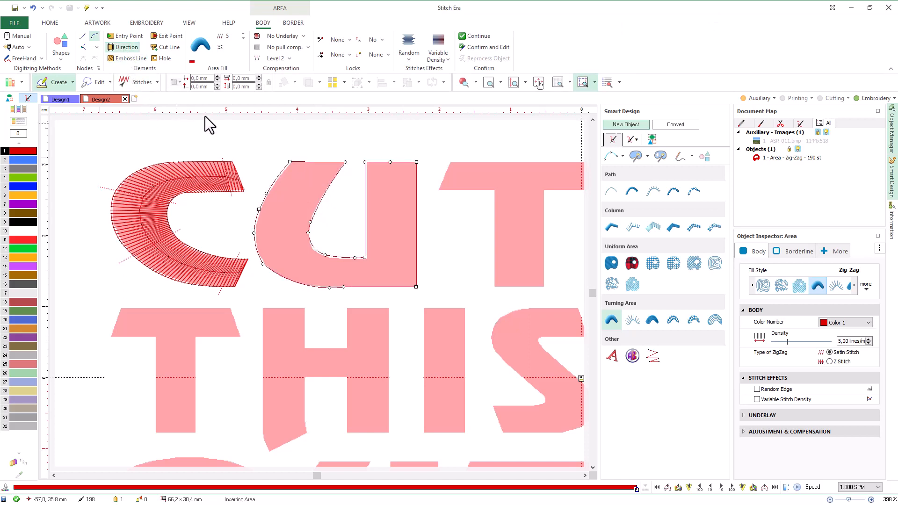
pyautogui.moveTo(279, 171); pyautogui.dragTo(345, 169)
pyautogui.moveTo(328, 214); pyautogui.dragTo(248, 216)
pyautogui.moveTo(320, 245); pyautogui.dragTo(286, 286)
pyautogui.moveTo(342, 294); pyautogui.dragTo(423, 292)
pyautogui.moveTo(358, 227); pyautogui.dragTo(424, 228)
pyautogui.press('Return')
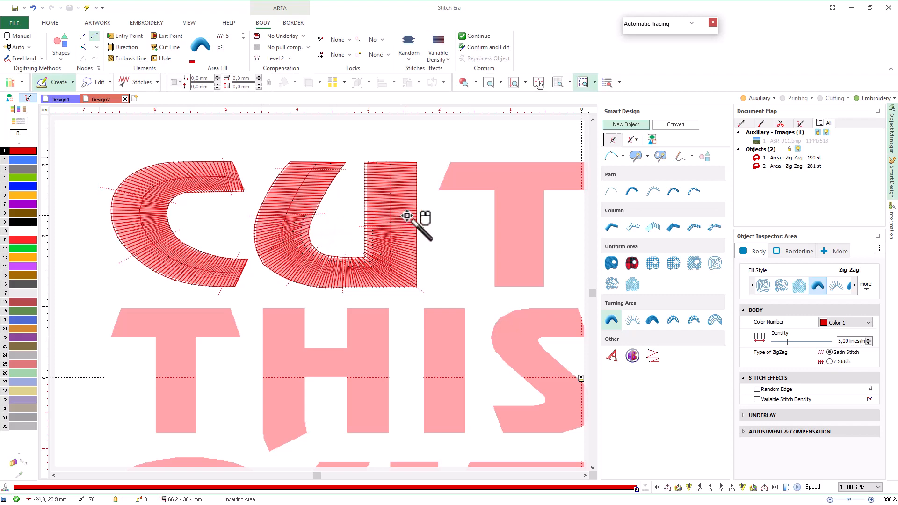
# Step: Preview the stitched C and U in realistic view, and return to the normal stitch view
pyautogui.click(463, 82)
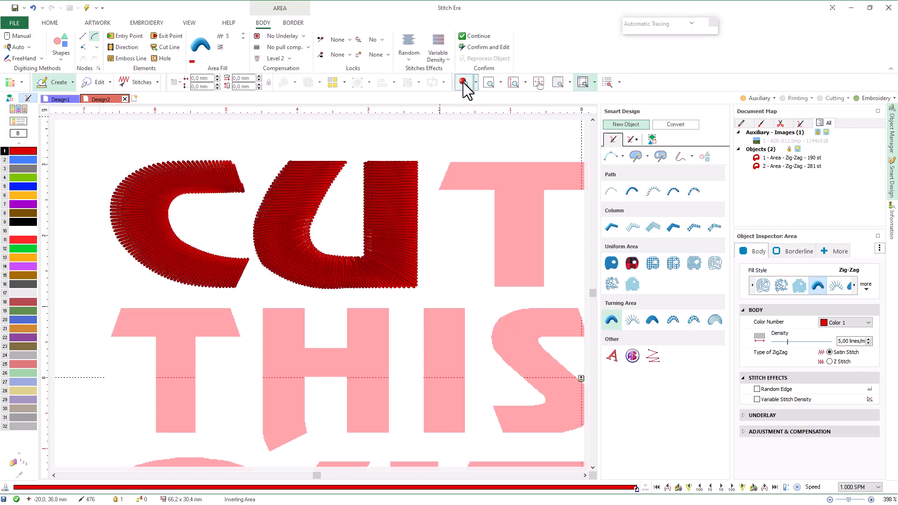
pyautogui.click(463, 82)
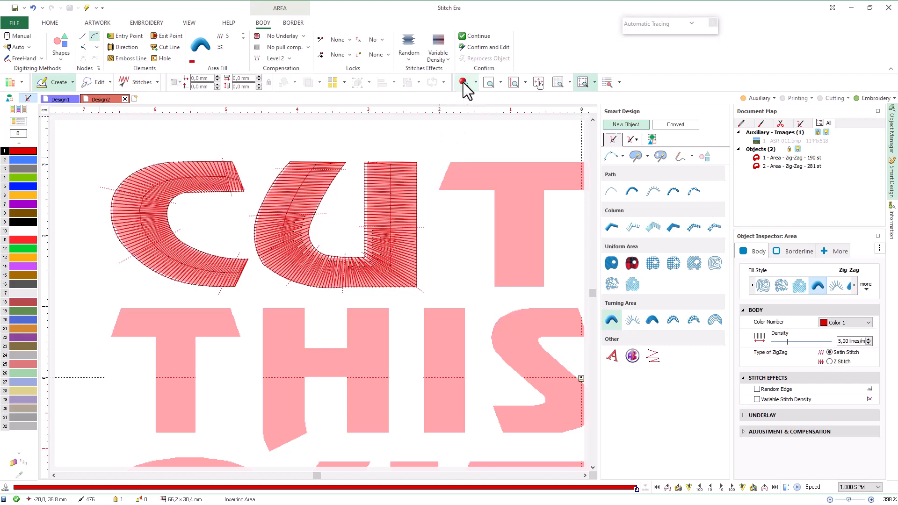
# Step: Automatically trace the T of CUT and add a cut line separating its crossbar from its stem
pyautogui.moveTo(455, 120); pyautogui.dragTo(322, 123)
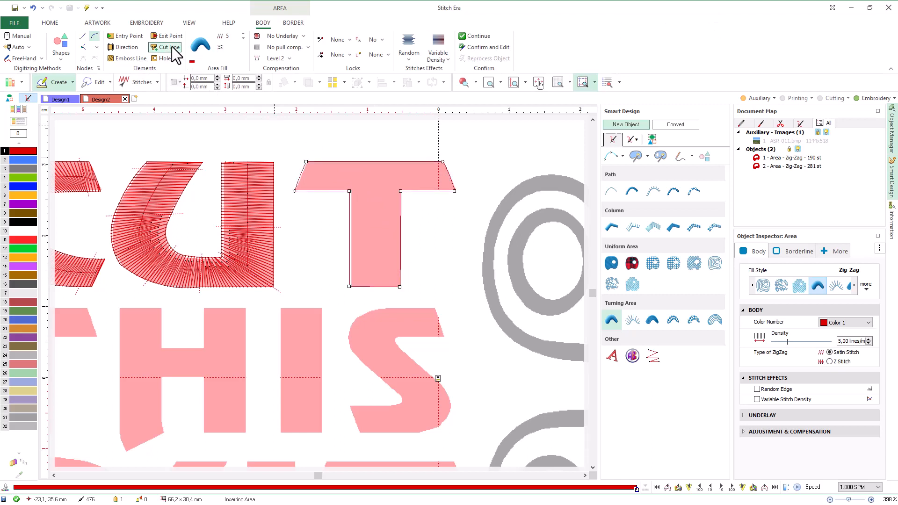
pyautogui.click(172, 46)
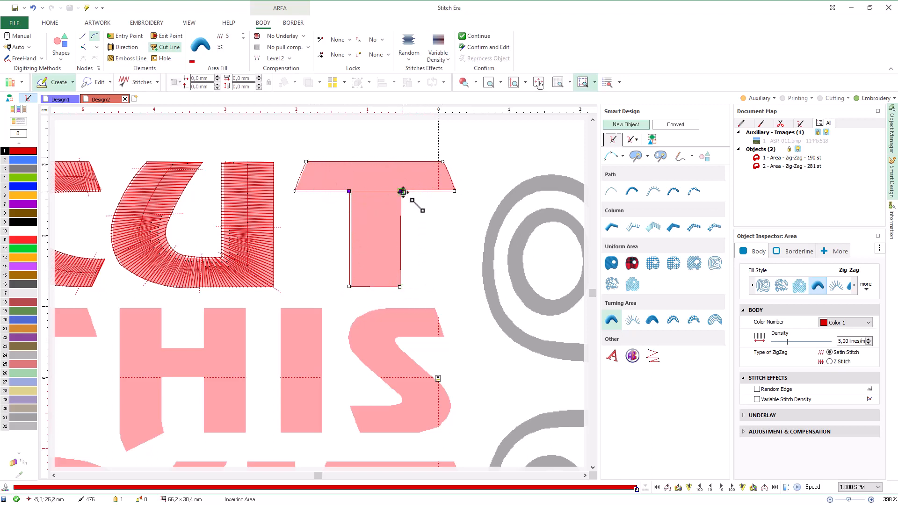
# Step: Add slanted direction lines near both ends of the T's crossbar and a horizontal one across its stem, and generate the stitches
pyautogui.click(121, 47)
pyautogui.moveTo(323, 161); pyautogui.dragTo(313, 194)
pyautogui.click(448, 199)
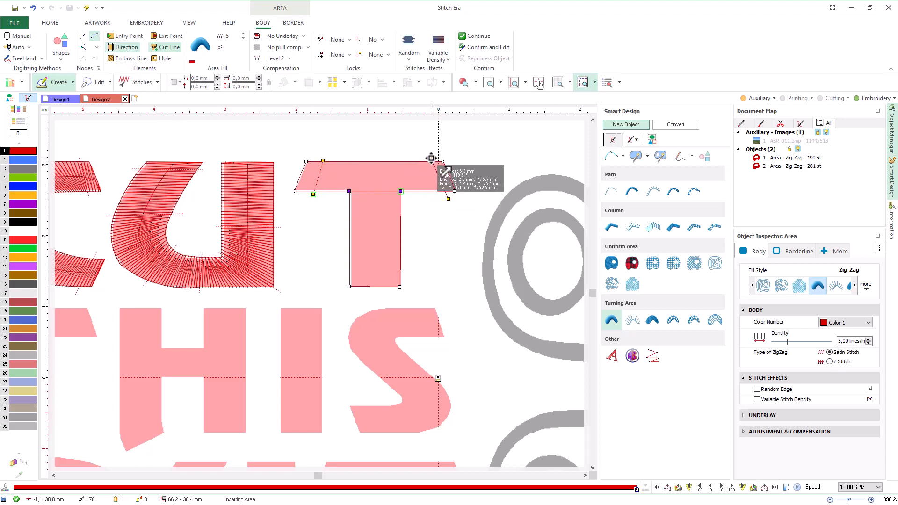
pyautogui.click(429, 156)
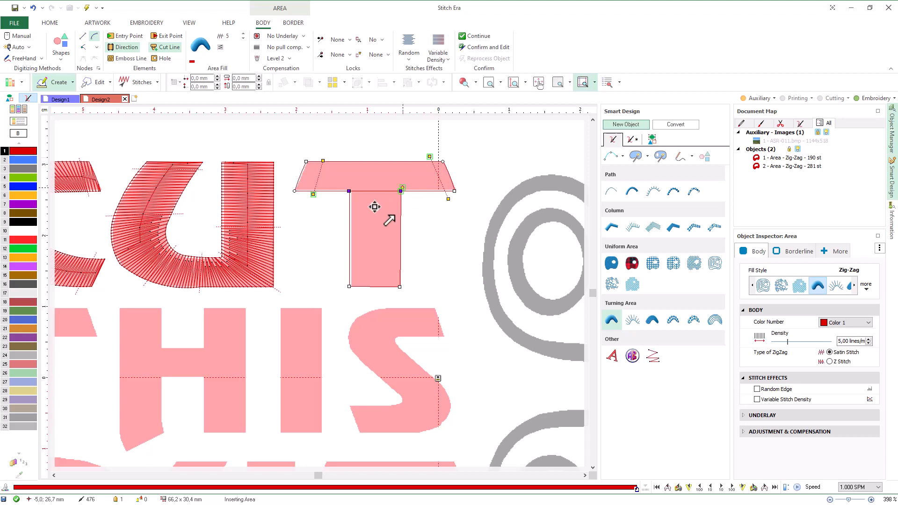
pyautogui.click(343, 242)
pyautogui.click(409, 242)
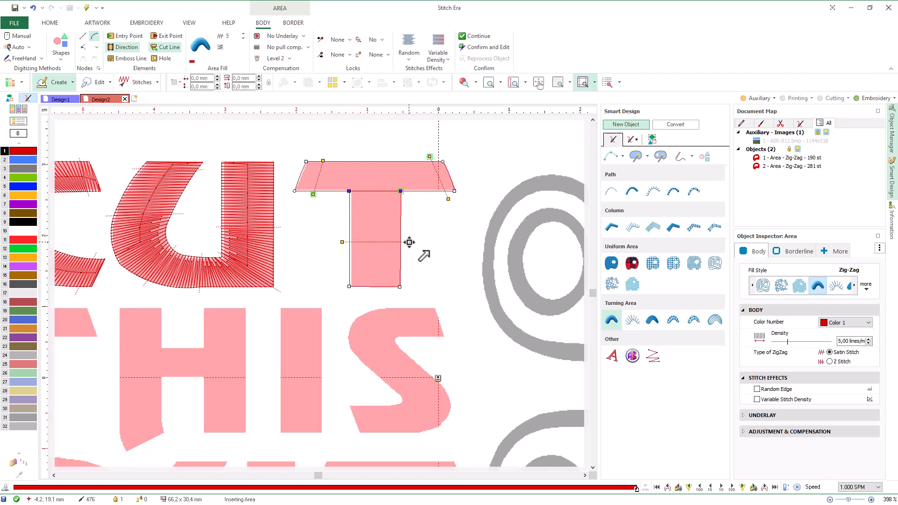
pyautogui.press('Return')
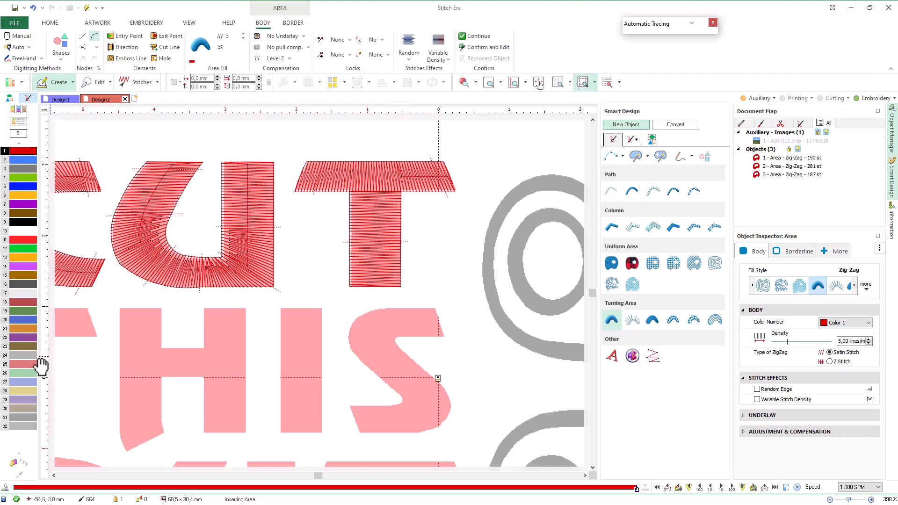
# Step: Automatically trace the S of THIS and add direction lines across its upper end and its upper curve
pyautogui.scroll(-1, 49, 339)
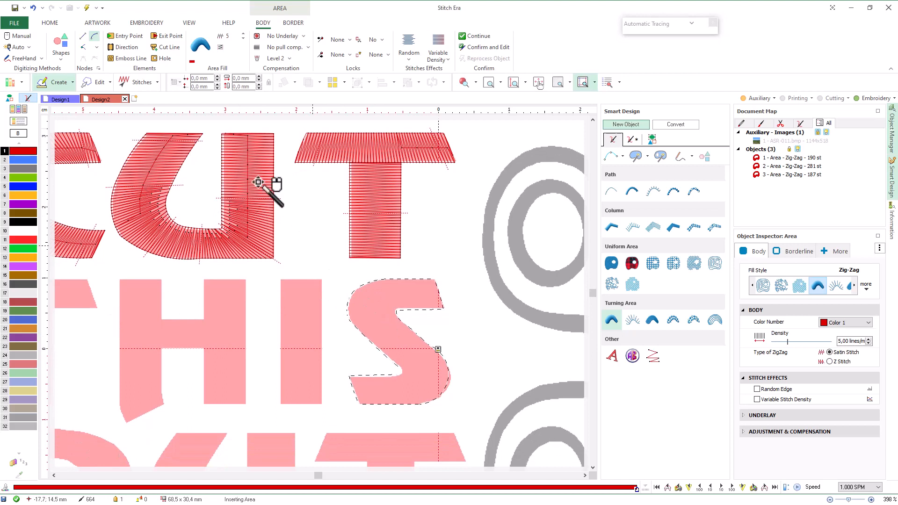
pyautogui.click(120, 47)
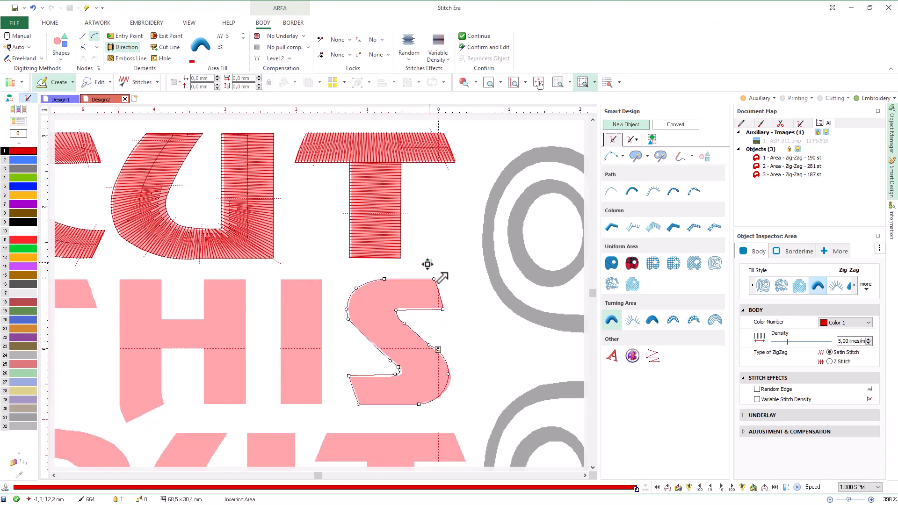
pyautogui.click(424, 275)
pyautogui.click(437, 314)
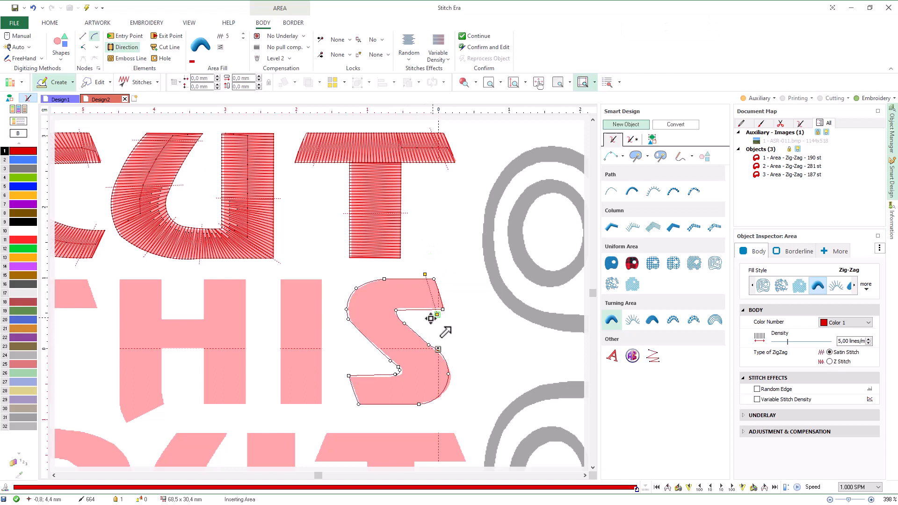
pyautogui.click(407, 316)
pyautogui.click(349, 288)
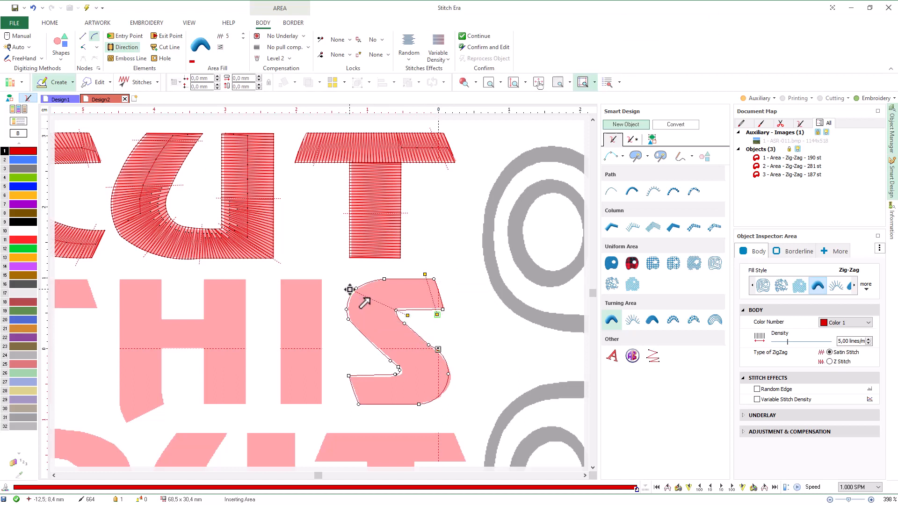
# Step: Add four direction lines along the S's diagonal, lower curve and lower end, and generate its stitches
pyautogui.click(411, 321)
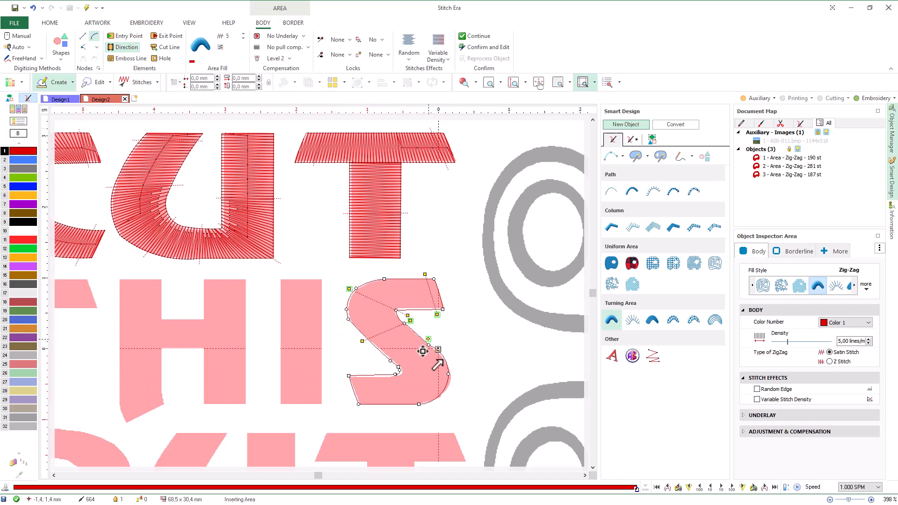
pyautogui.click(392, 367)
pyautogui.click(433, 338)
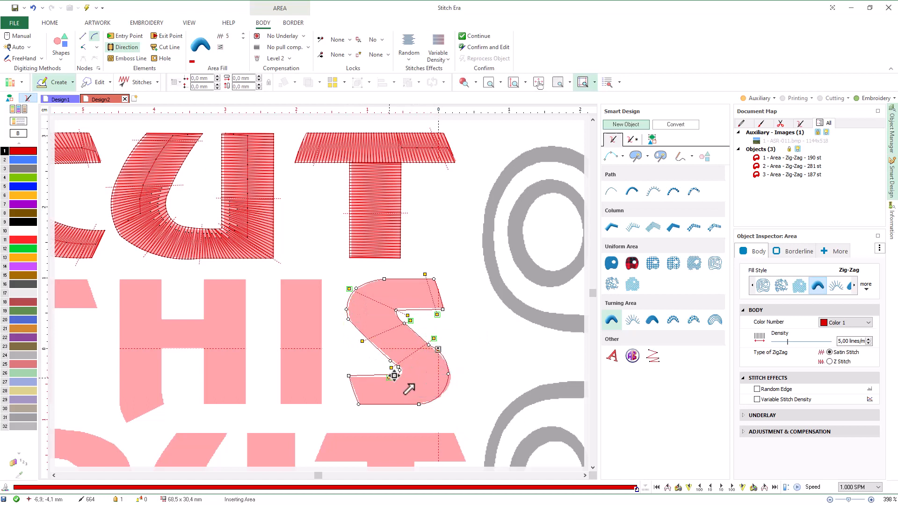
pyautogui.click(451, 391)
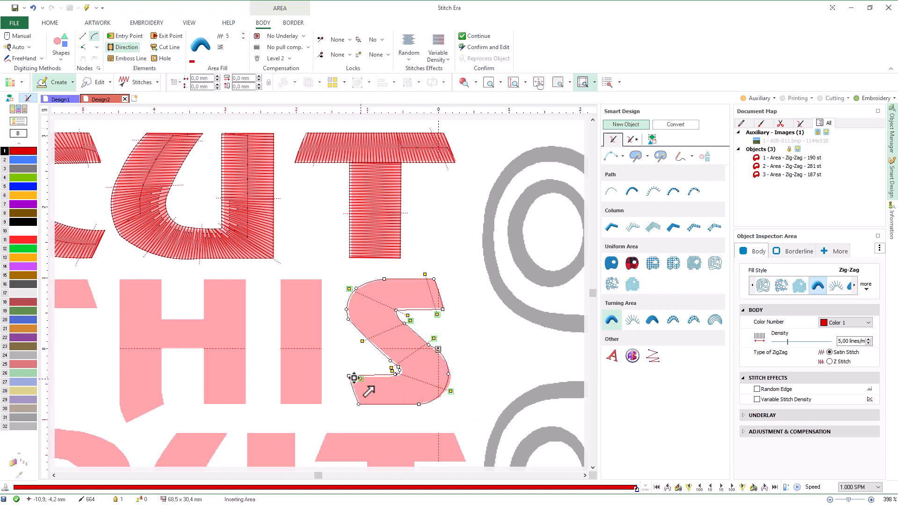
pyautogui.press('Return')
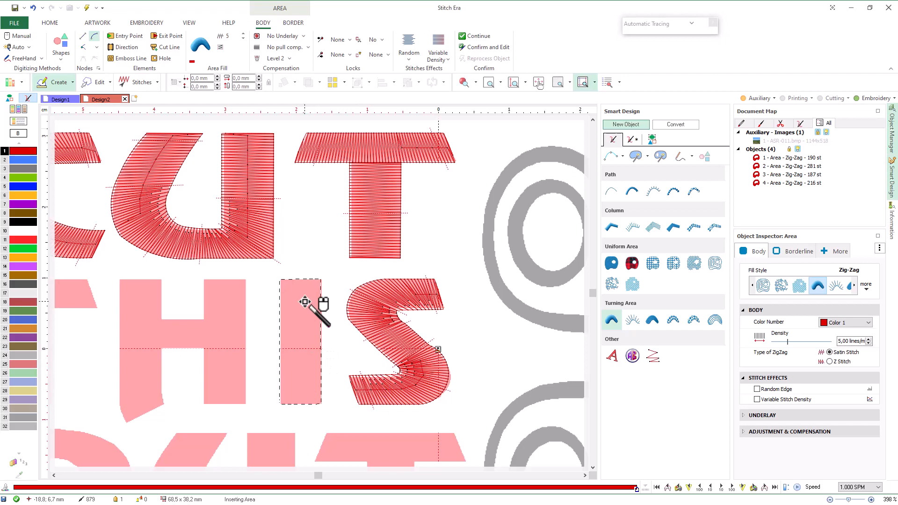
# Step: Trace and stitch the I of THIS with a horizontal direction line, and digitize the H using Auto Complete
pyautogui.click(305, 302)
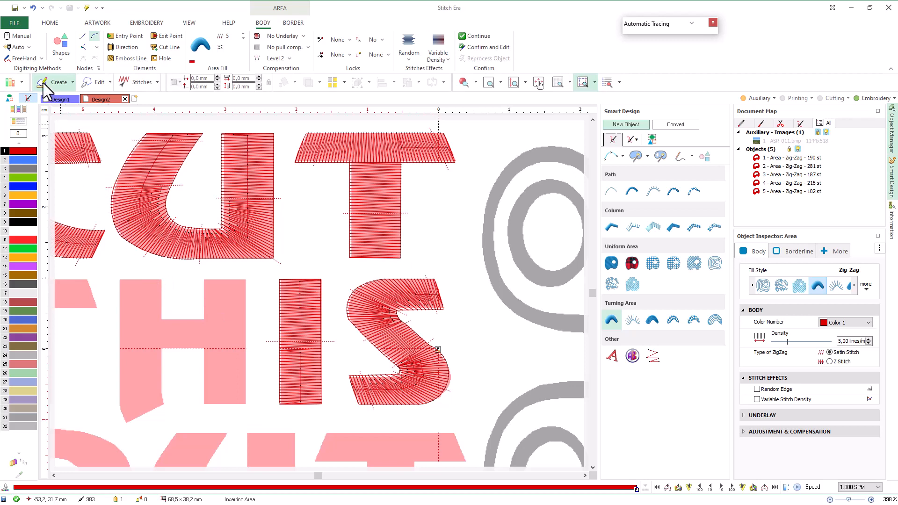
pyautogui.click(29, 47)
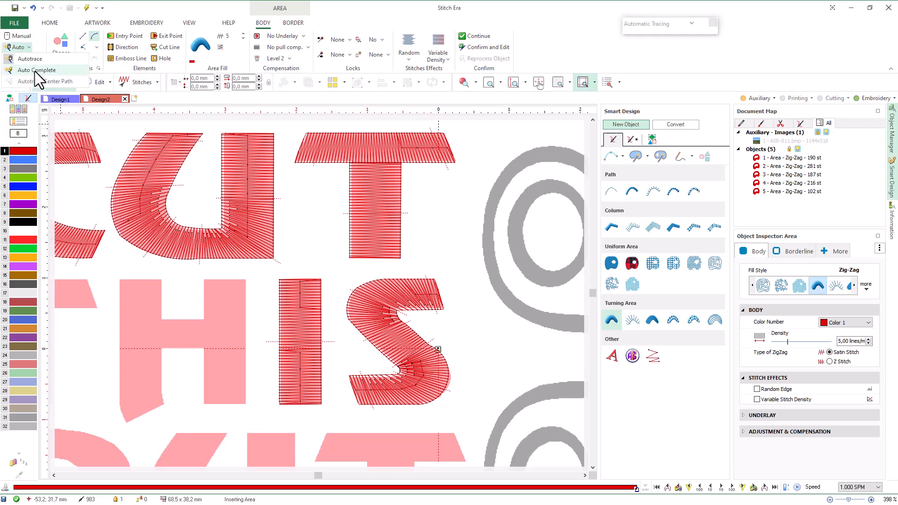
pyautogui.click(34, 71)
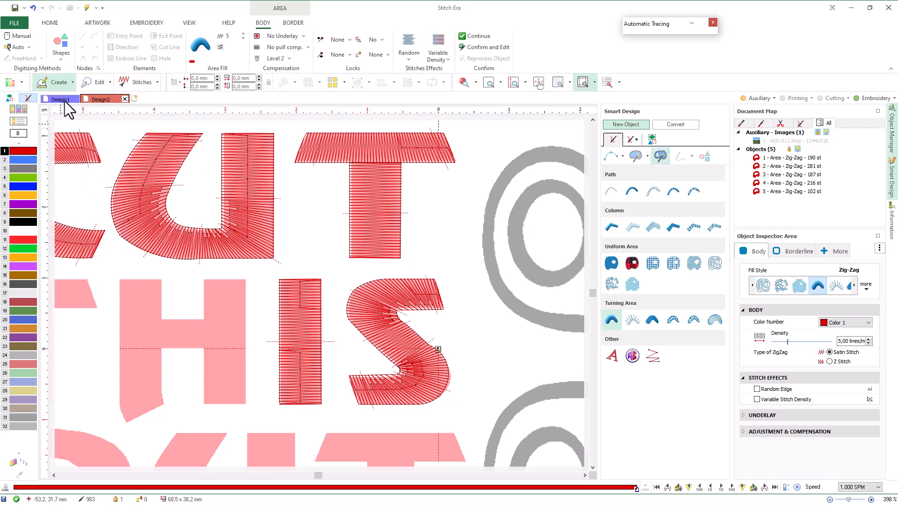
pyautogui.click(228, 325)
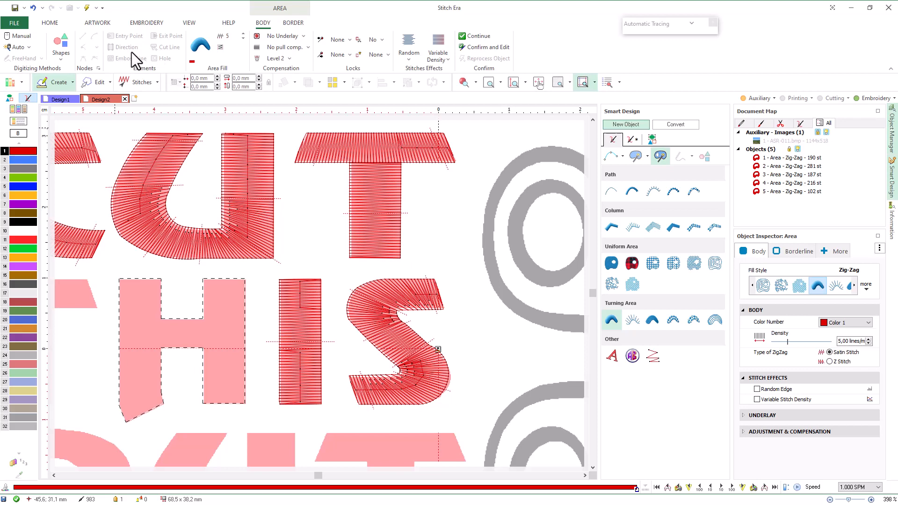
pyautogui.click(197, 334)
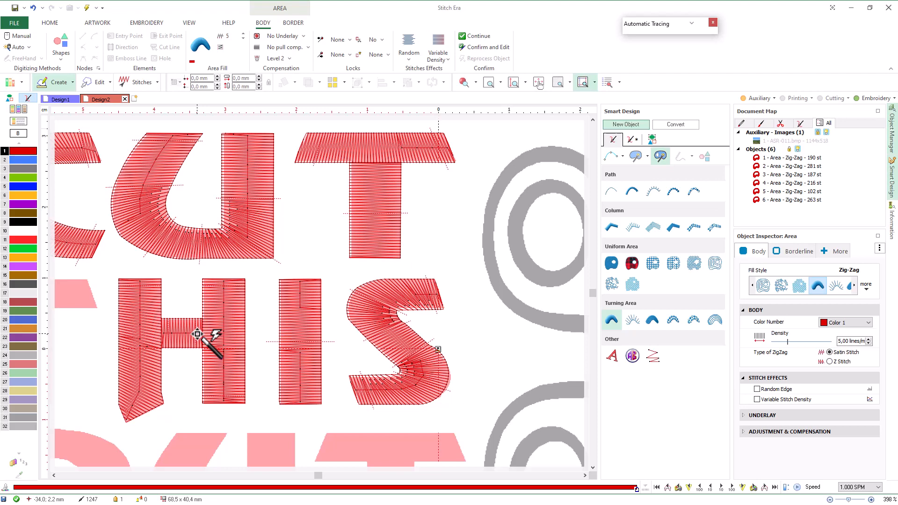
# Step: Edit the H so its first leg has a nearly horizontal direction line above the angled foot and a slanted one across the foot
pyautogui.click(91, 84)
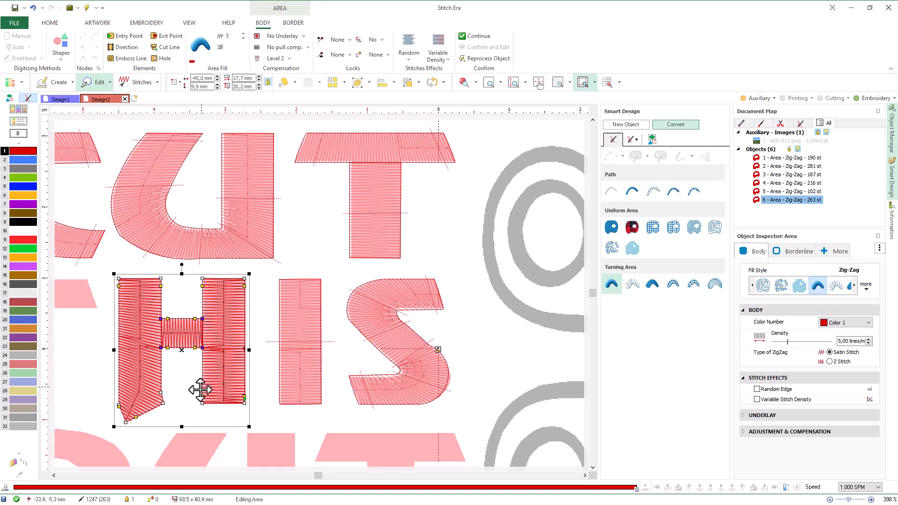
pyautogui.hotkey('ctrl', 'z')
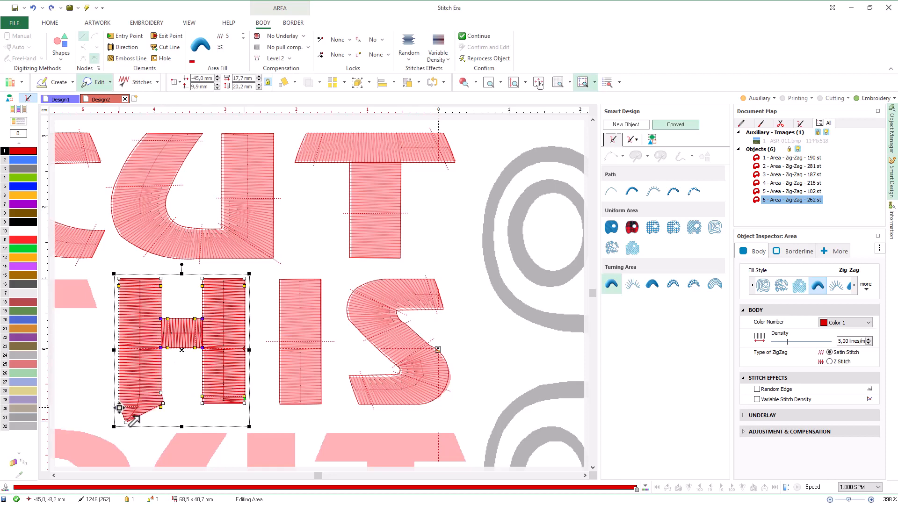
pyautogui.moveTo(119, 408); pyautogui.dragTo(163, 402)
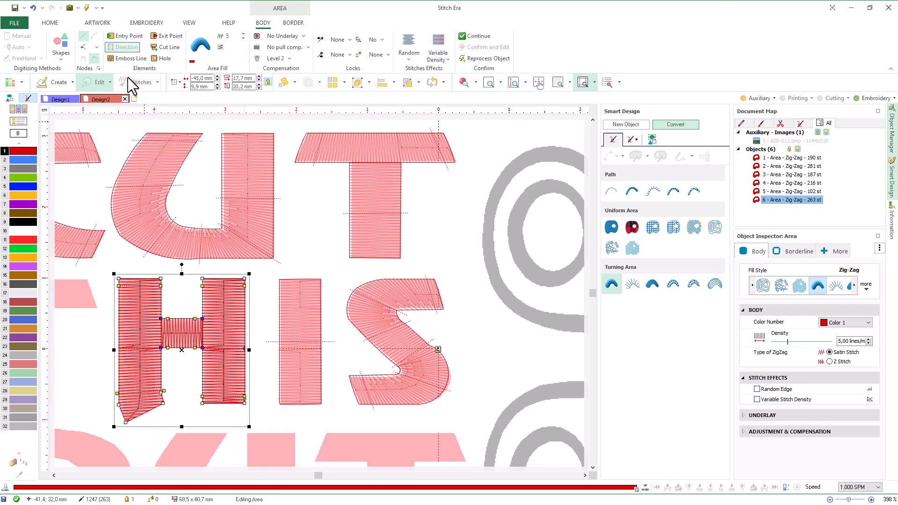
pyautogui.moveTo(121, 420); pyautogui.dragTo(169, 400)
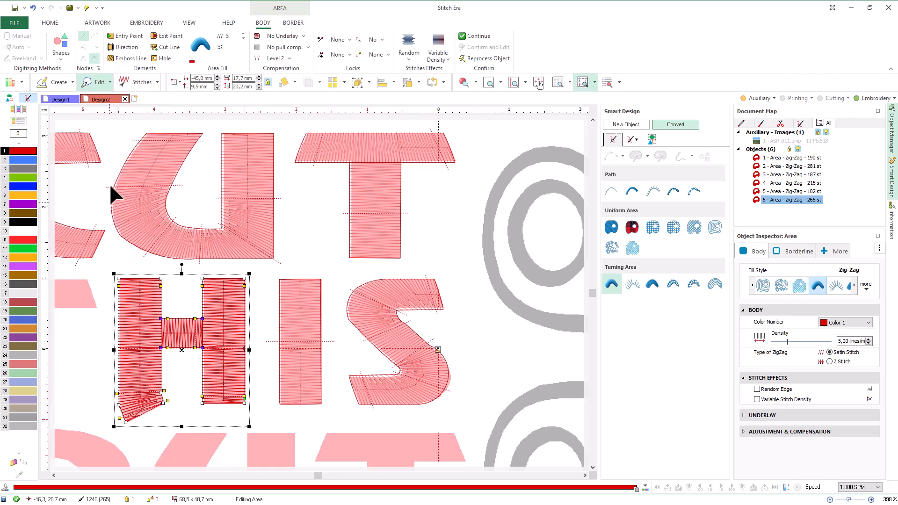
# Step: Finish editing the H and digitize the T of THIS using Auto Complete
pyautogui.moveTo(134, 114); pyautogui.dragTo(261, 128)
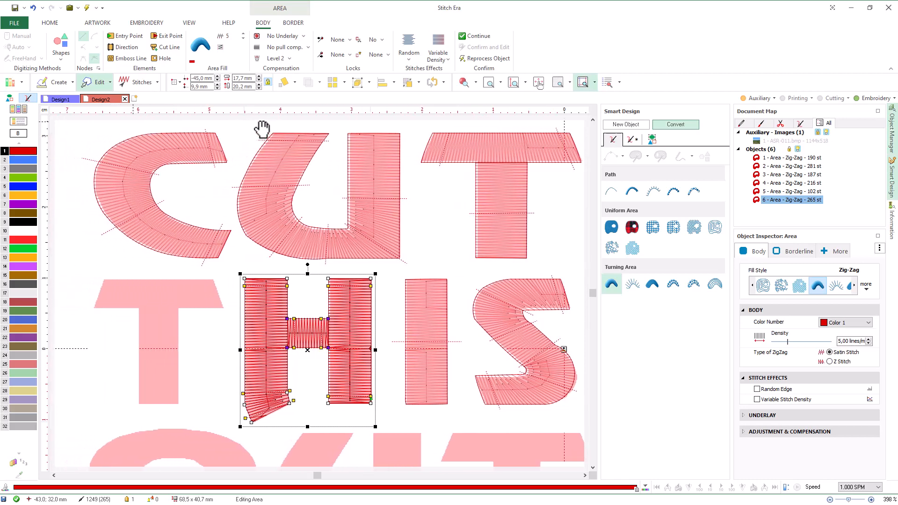
pyautogui.click(172, 270)
pyautogui.press('space')
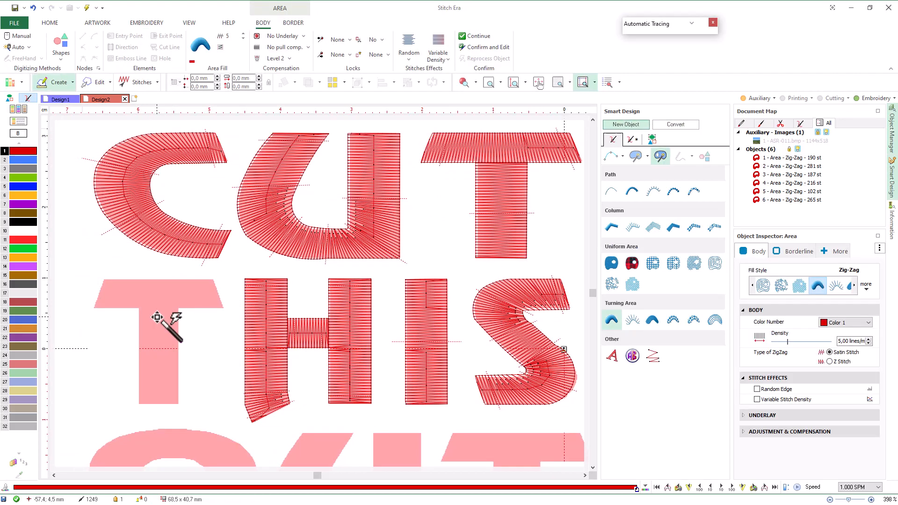
pyautogui.click(157, 318)
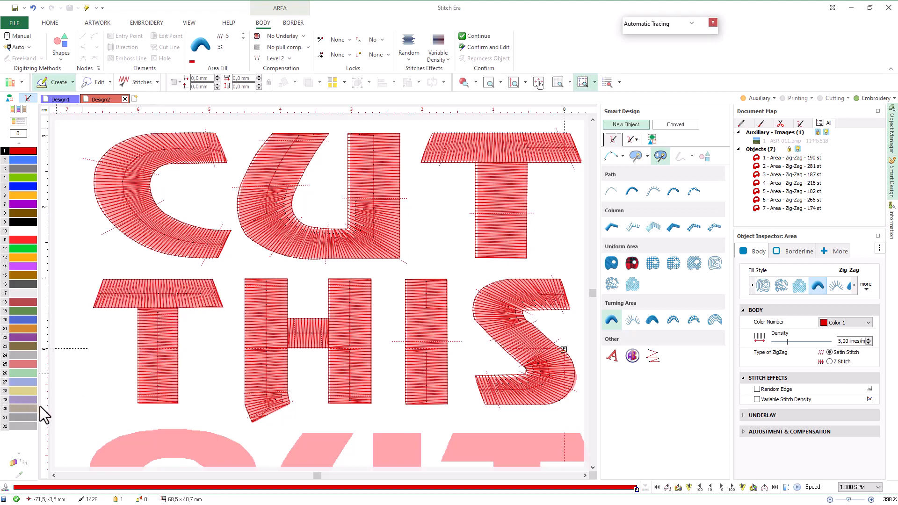
# Step: Trace the outer outline of the O of OUT with Autotrace and trace its inner opening as a hole
pyautogui.moveTo(41, 407); pyautogui.dragTo(71, 171)
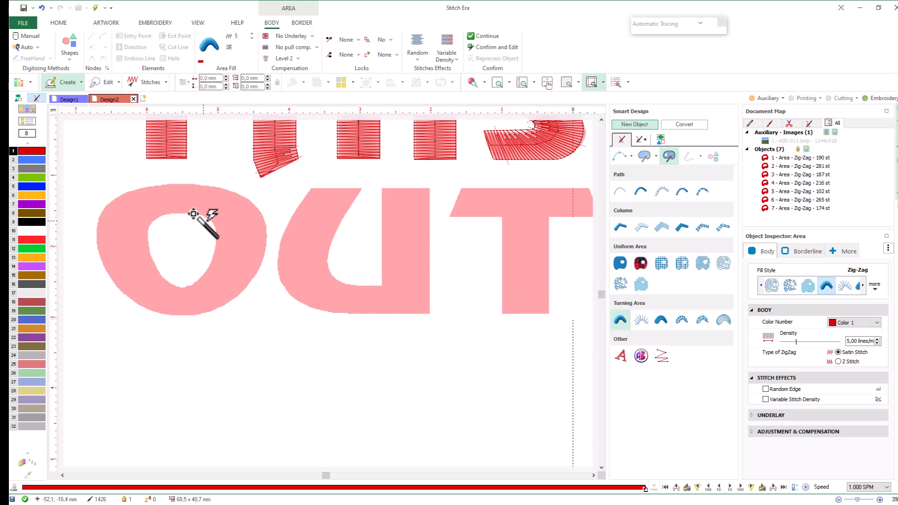
pyautogui.click(31, 47)
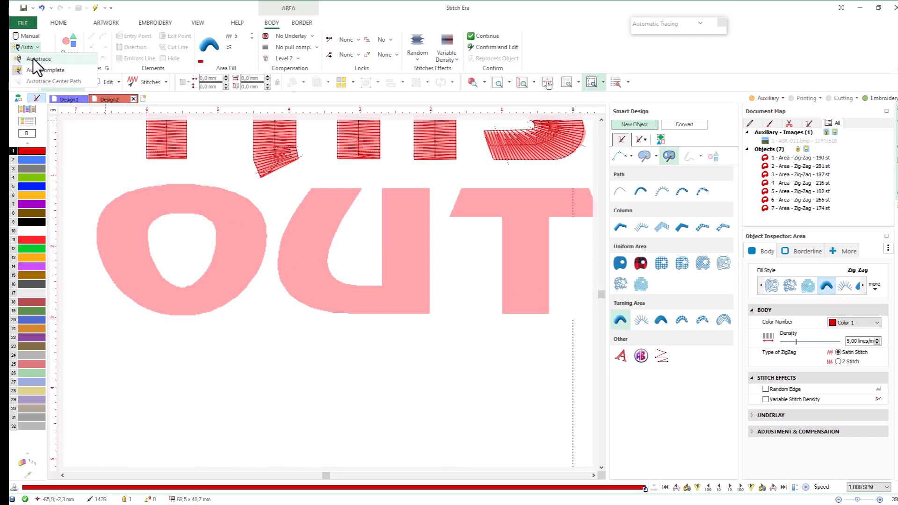
pyautogui.click(33, 58)
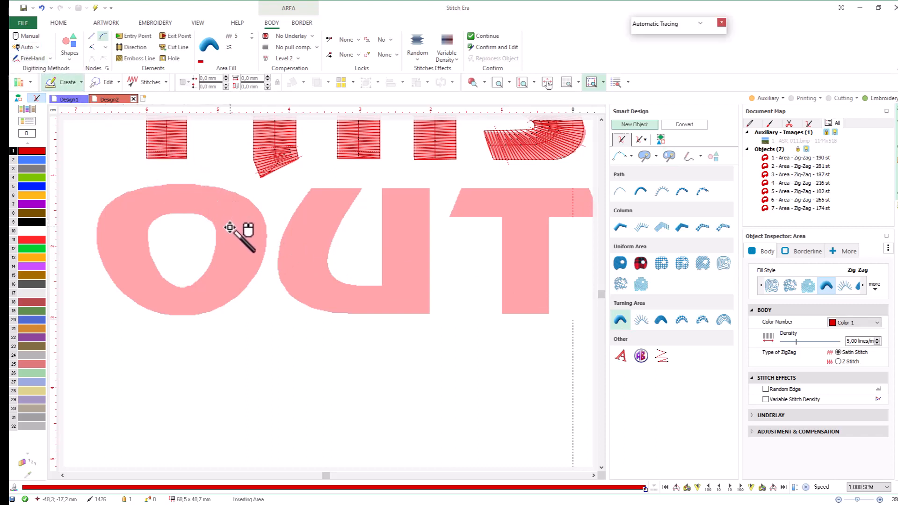
pyautogui.click(233, 230)
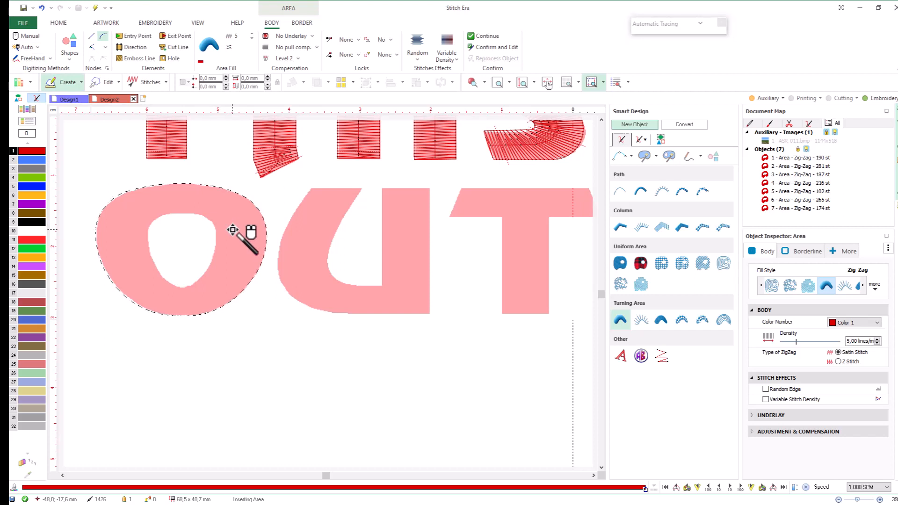
pyautogui.rightClick(232, 230)
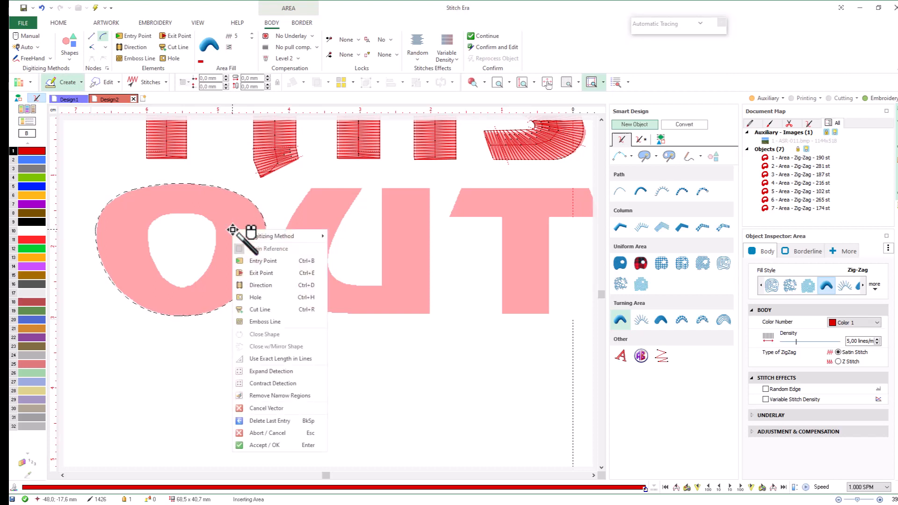
pyautogui.click(247, 296)
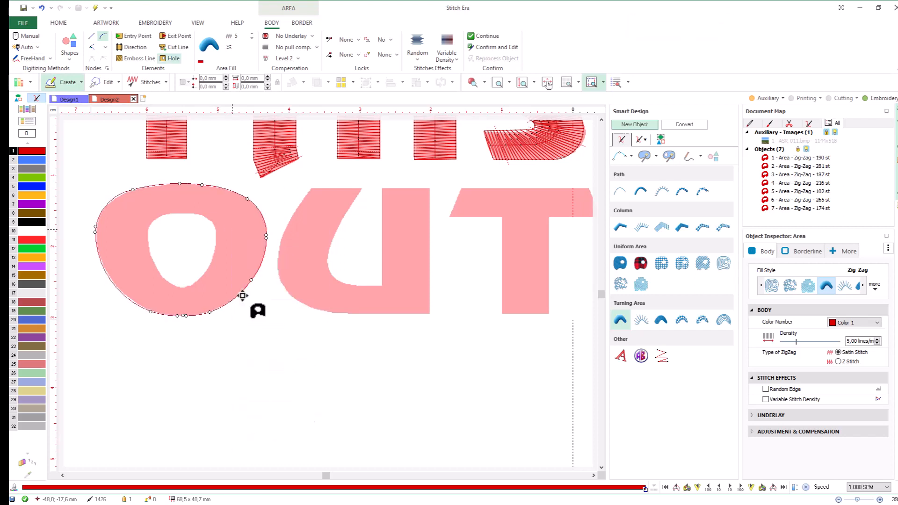
pyautogui.click(140, 248)
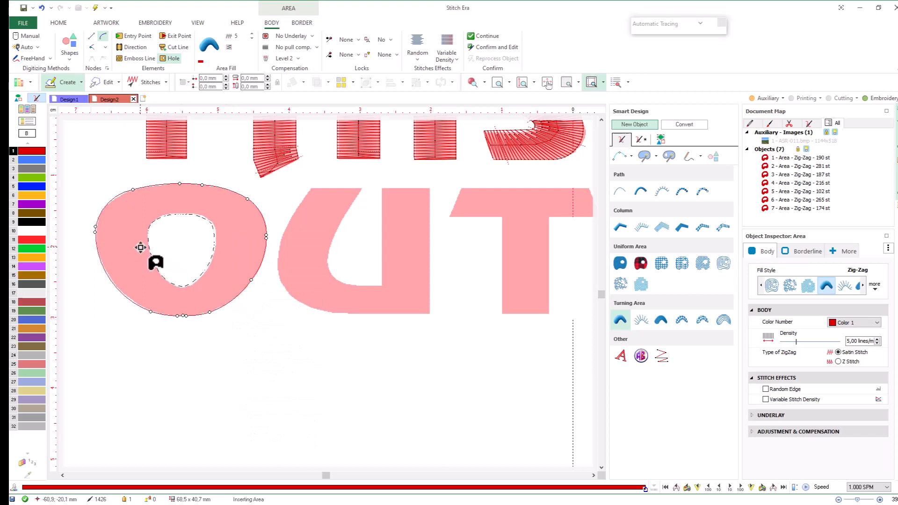
# Step: Add five direction lines around the O's ring, from its upper edge counterclockwise to its lower-right curve
pyautogui.rightClick(140, 248)
pyautogui.click(163, 304)
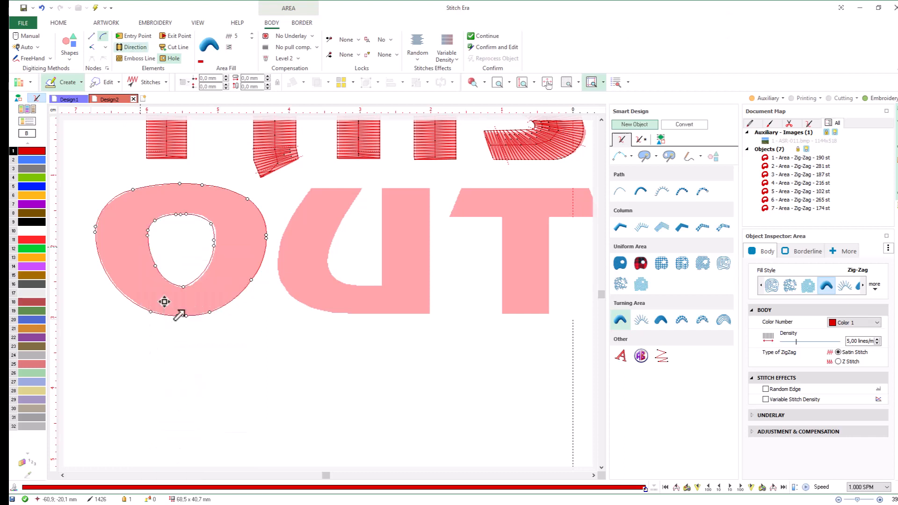
pyautogui.click(168, 174)
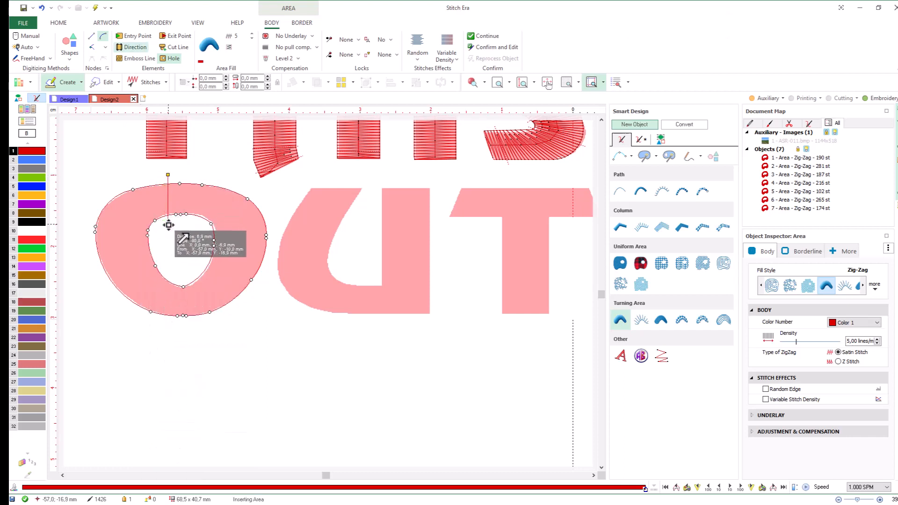
pyautogui.click(169, 225)
pyautogui.click(159, 236)
pyautogui.click(86, 227)
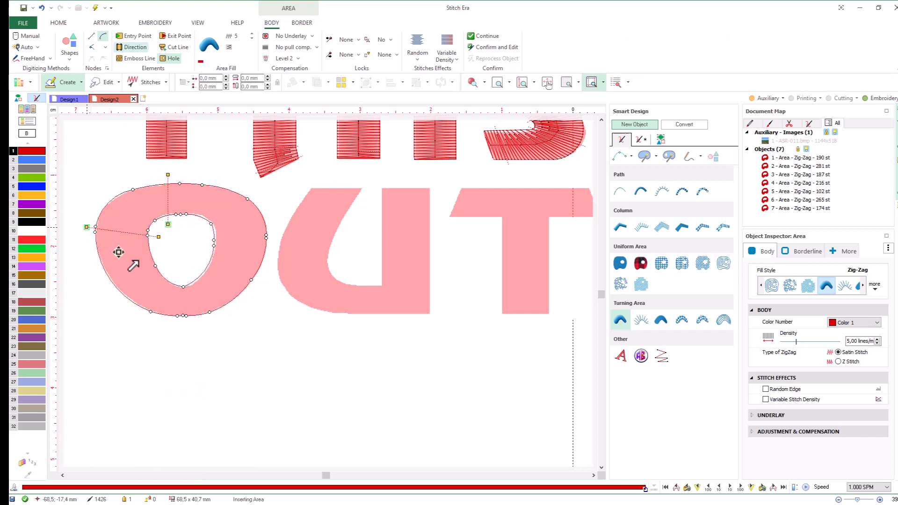
pyautogui.click(165, 263)
pyautogui.click(130, 311)
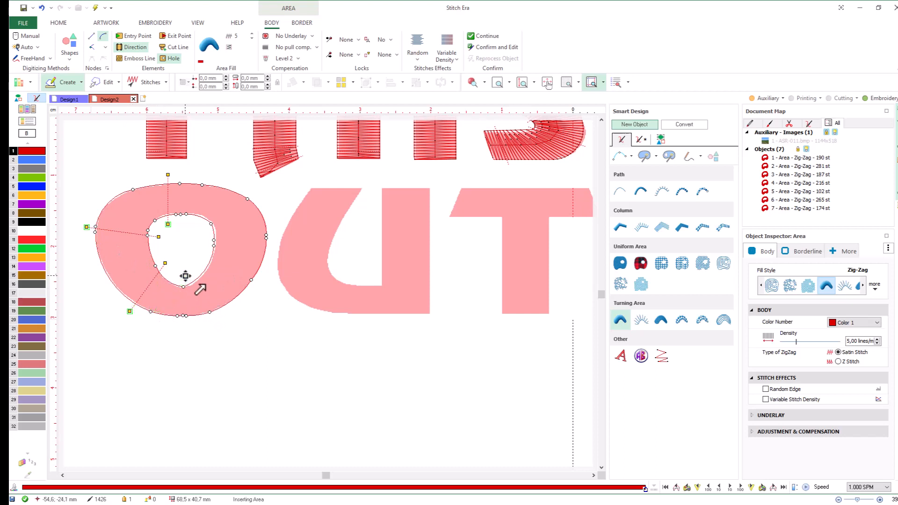
pyautogui.click(184, 275)
pyautogui.click(183, 329)
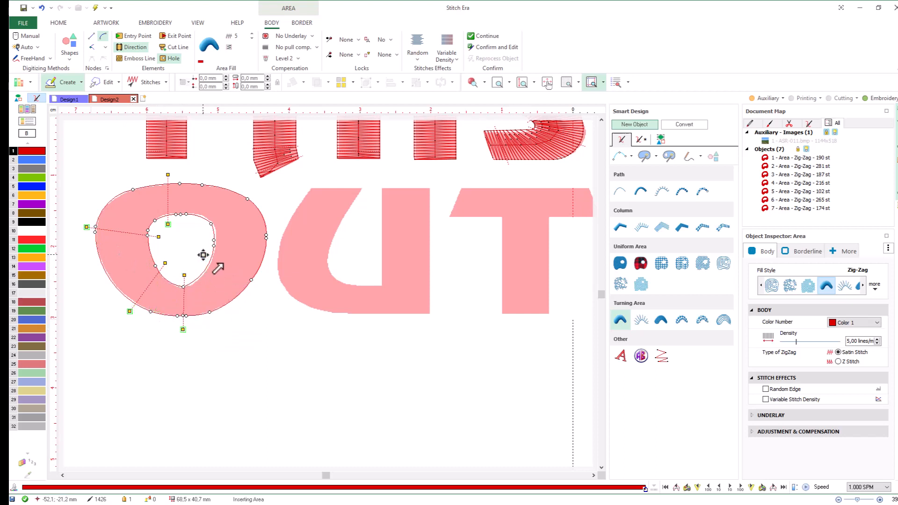
pyautogui.click(203, 254)
pyautogui.click(259, 284)
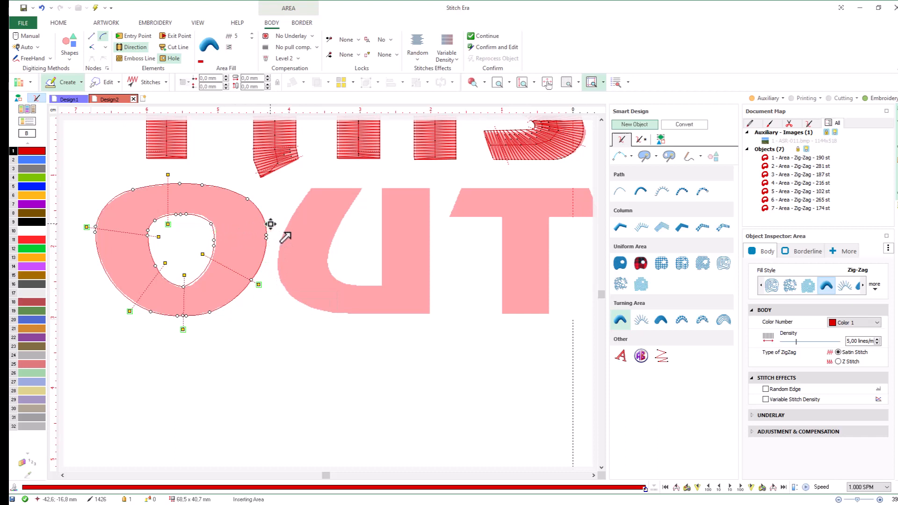
# Step: Add a cut line across the right side of the O's ring, from the hole to the outer outline
pyautogui.click(164, 50)
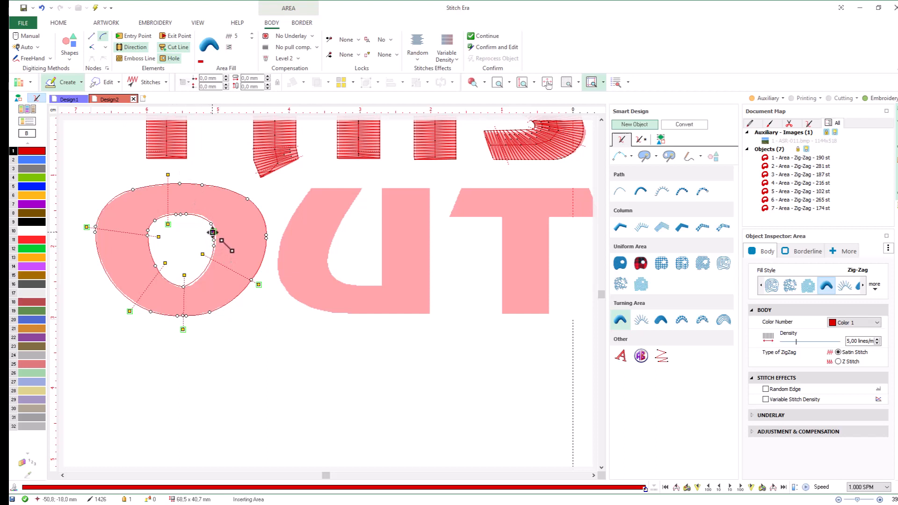
pyautogui.click(213, 232)
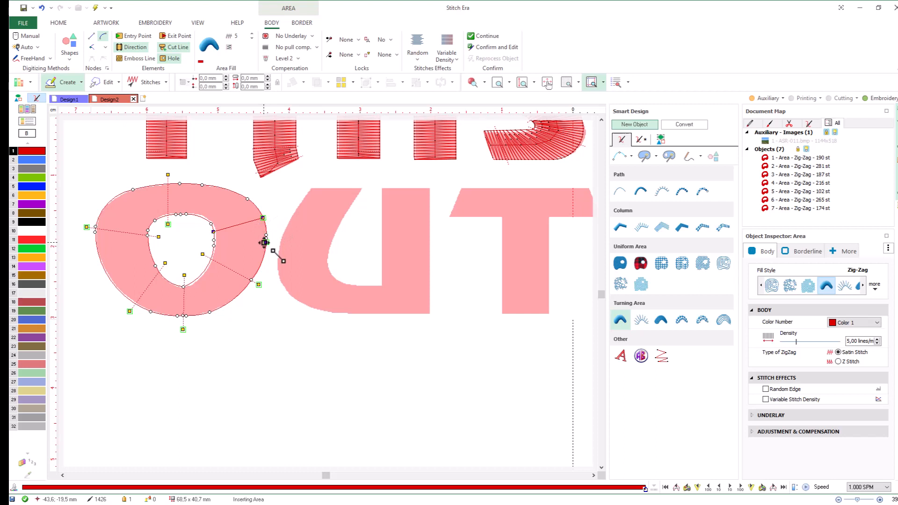
# Step: Generate the stitches of the manually built O and delete that O object
pyautogui.press('Return')
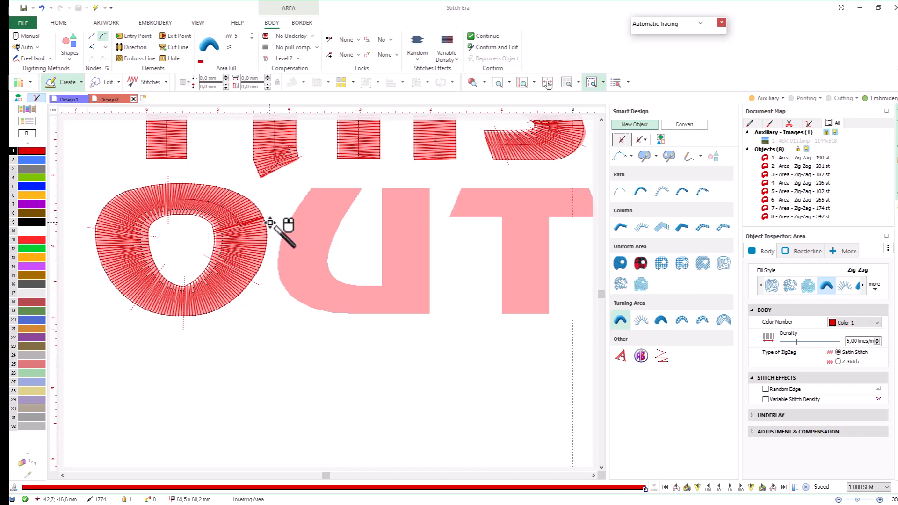
pyautogui.click(93, 85)
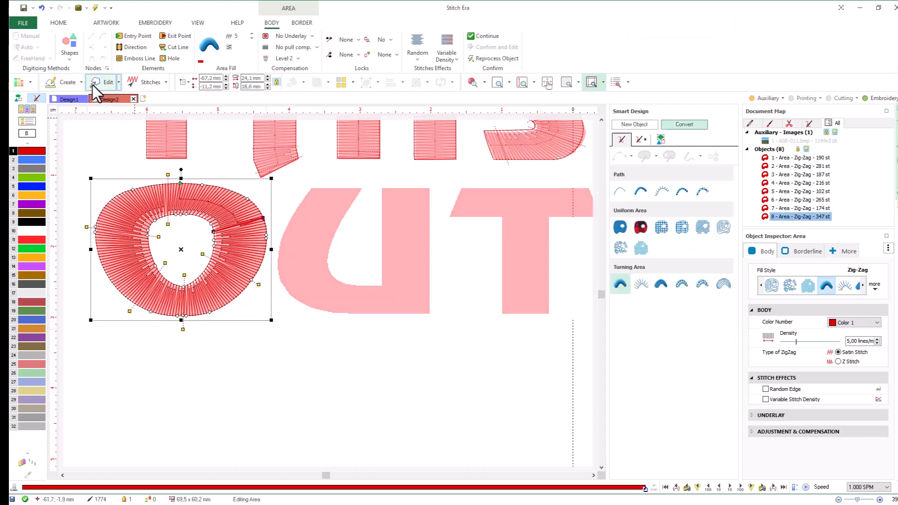
pyautogui.rightClick(195, 195)
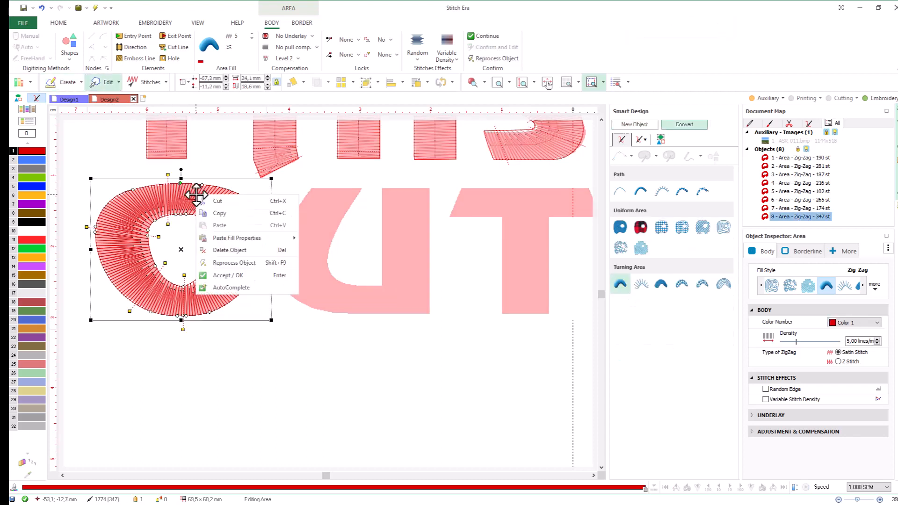
pyautogui.click(215, 249)
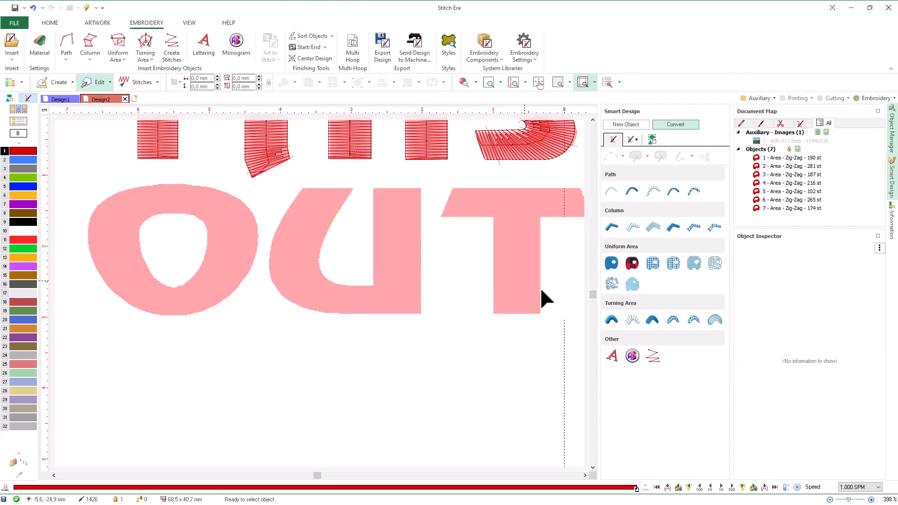
# Step: Digitize the O of OUT again as a Zig-Zag turning area using Auto Complete, and check its stitches up close
pyautogui.click(612, 320)
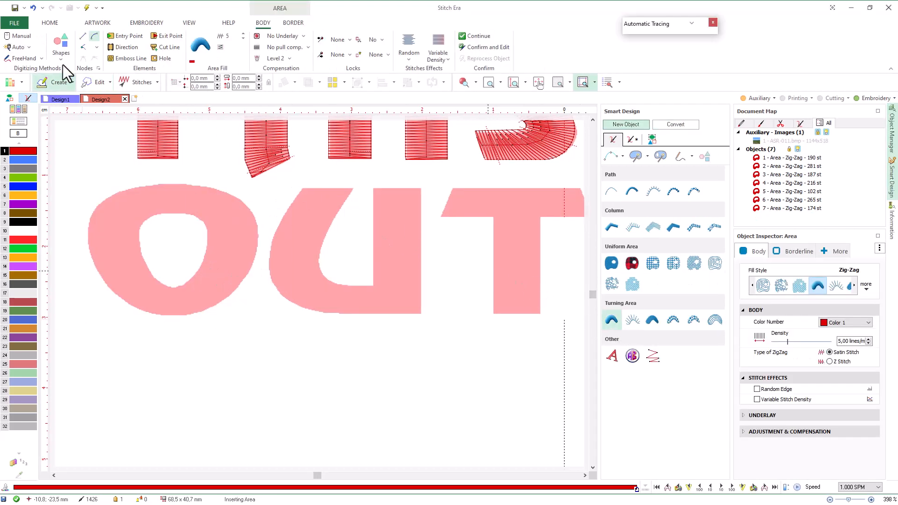
pyautogui.click(29, 47)
pyautogui.click(32, 70)
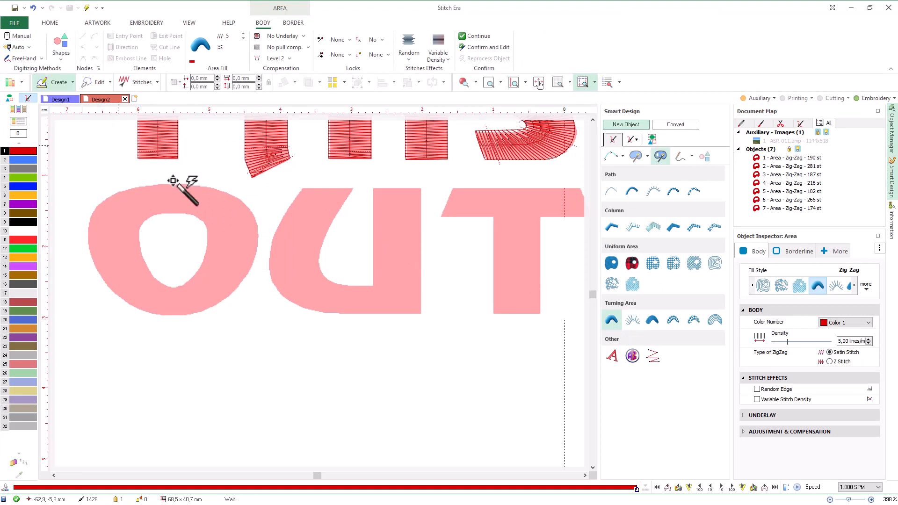
pyautogui.click(211, 211)
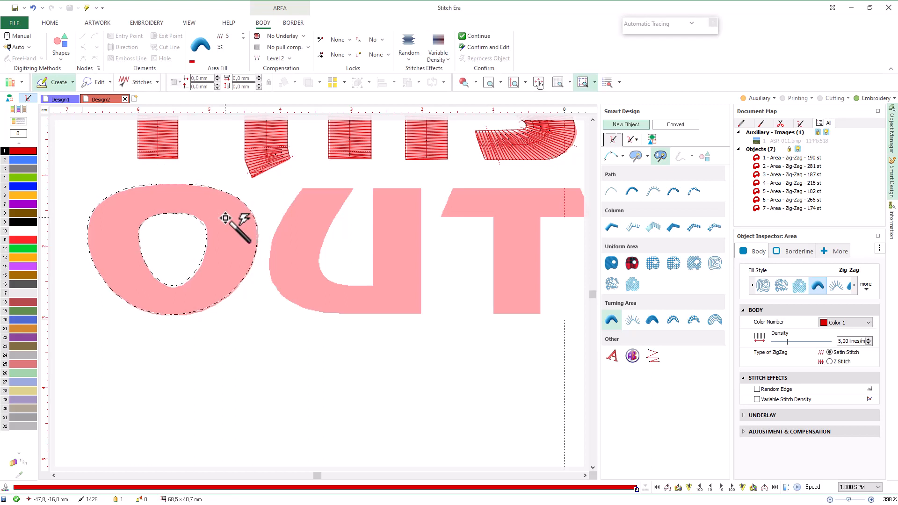
pyautogui.rightClick(225, 218)
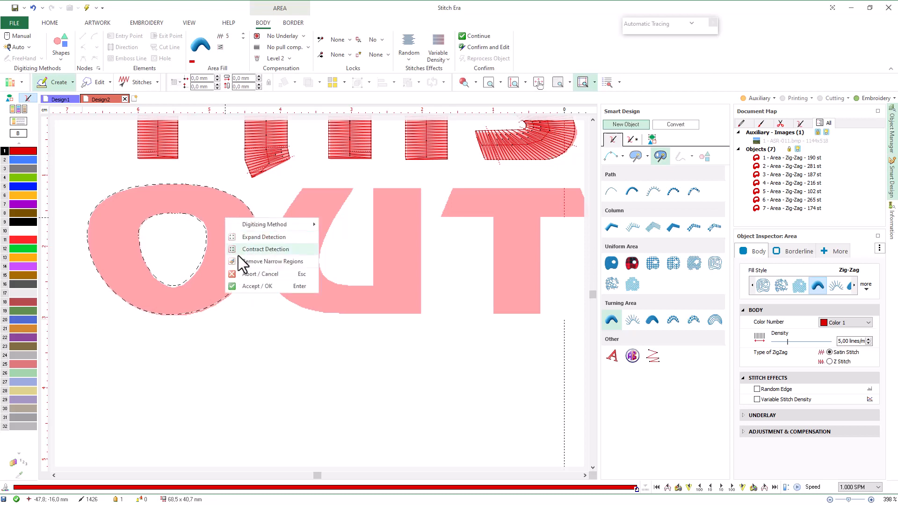
pyautogui.click(241, 288)
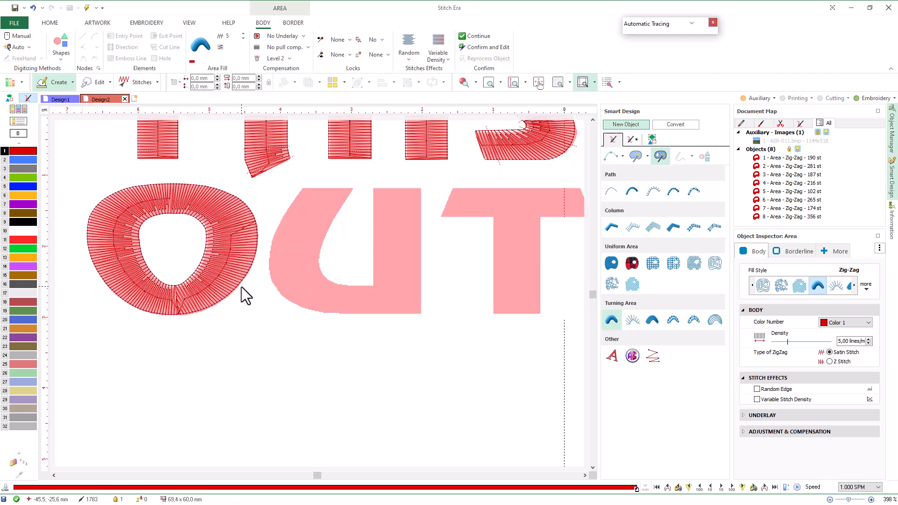
pyautogui.click(100, 82)
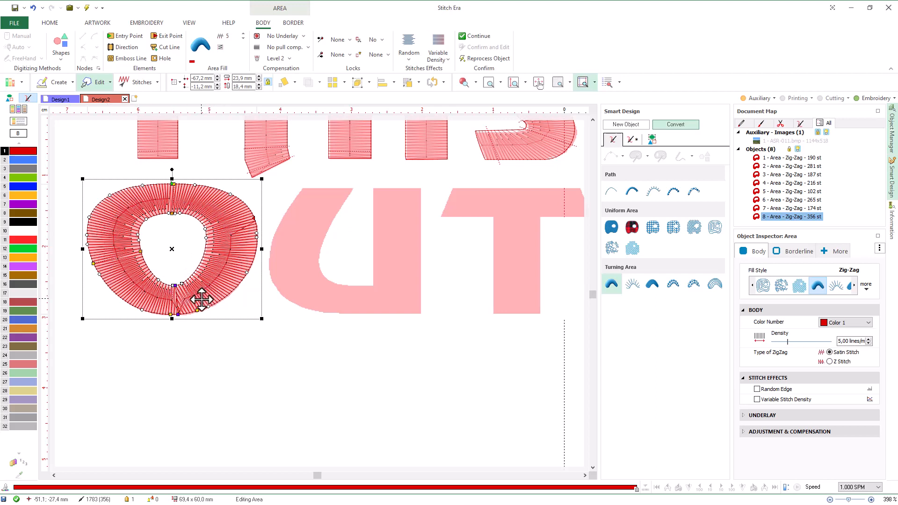
pyautogui.click(489, 83)
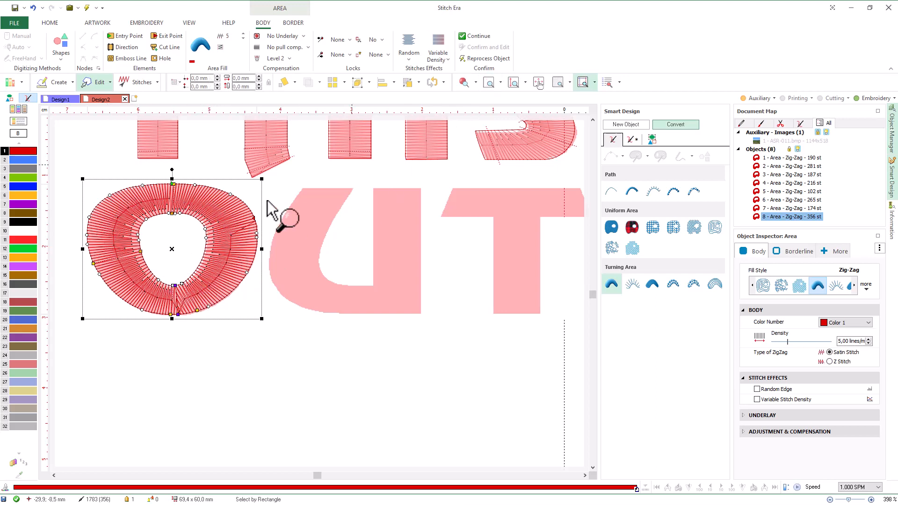
pyautogui.moveTo(130, 227); pyautogui.dragTo(244, 366)
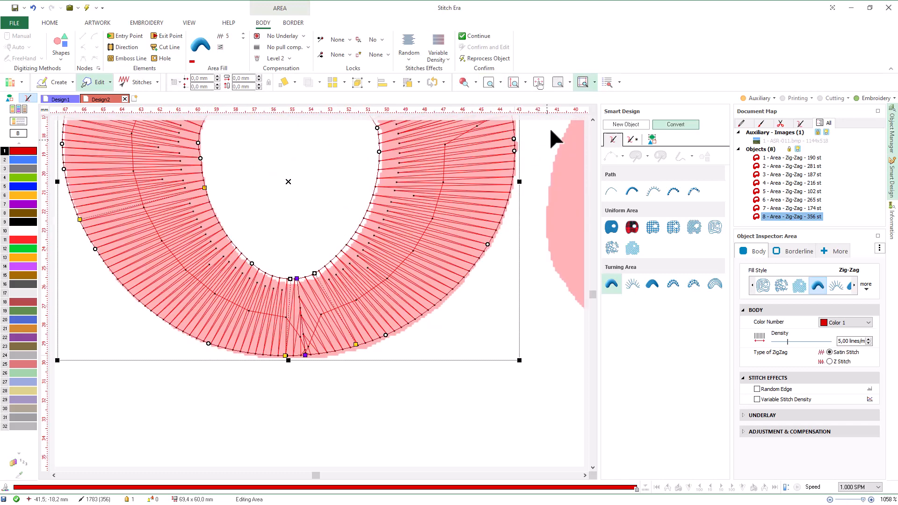
# Step: Digitize the U and the T of OUT as Zig-Zag turning areas using Auto Complete
pyautogui.click(514, 86)
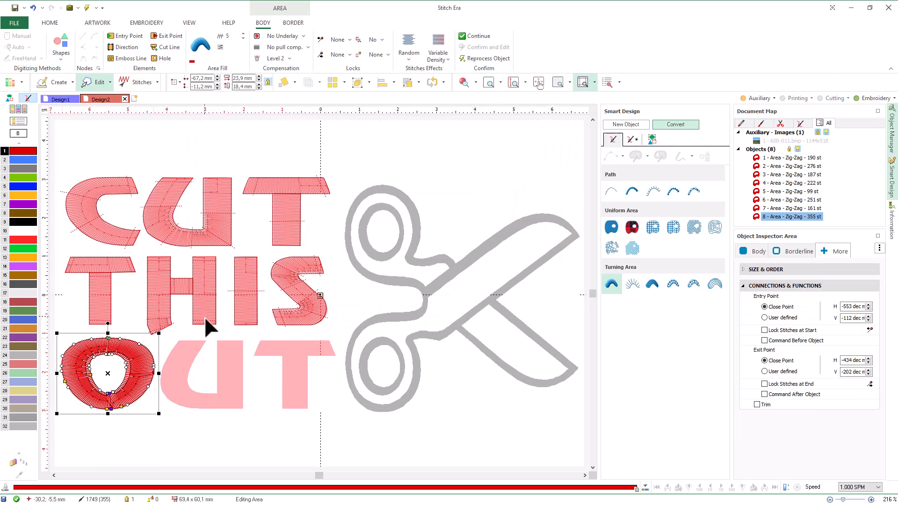
pyautogui.click(202, 340)
pyautogui.click(612, 320)
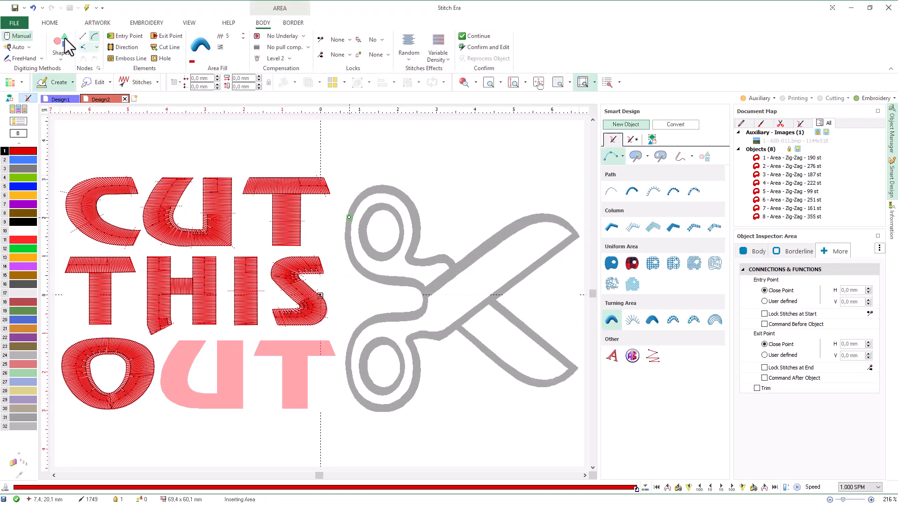
pyautogui.click(18, 47)
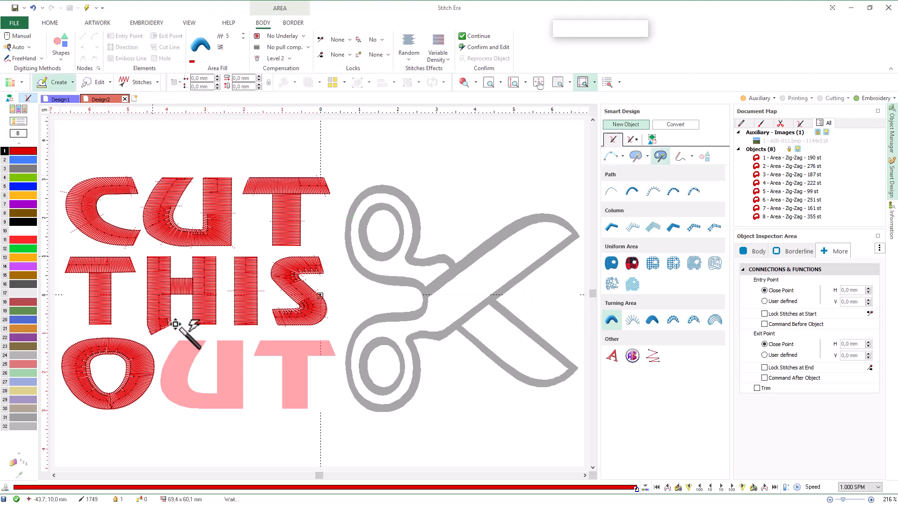
pyautogui.click(219, 351)
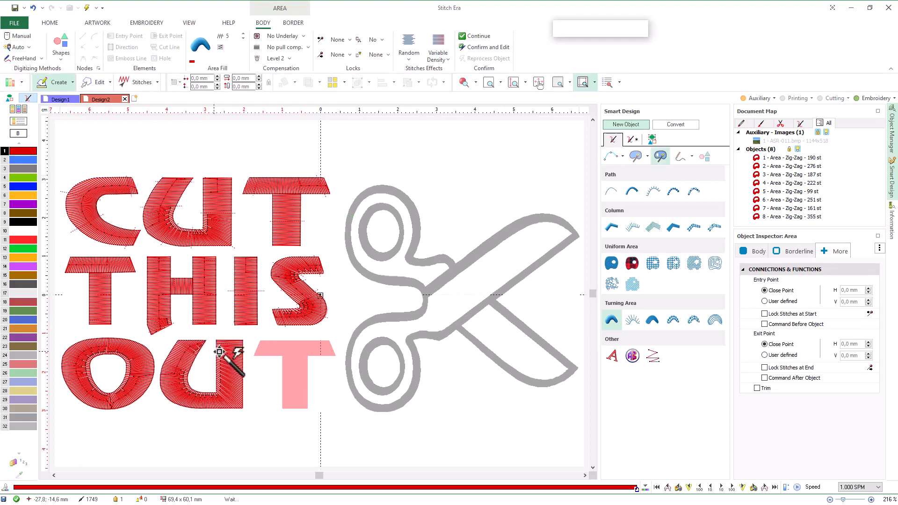
pyautogui.click(286, 357)
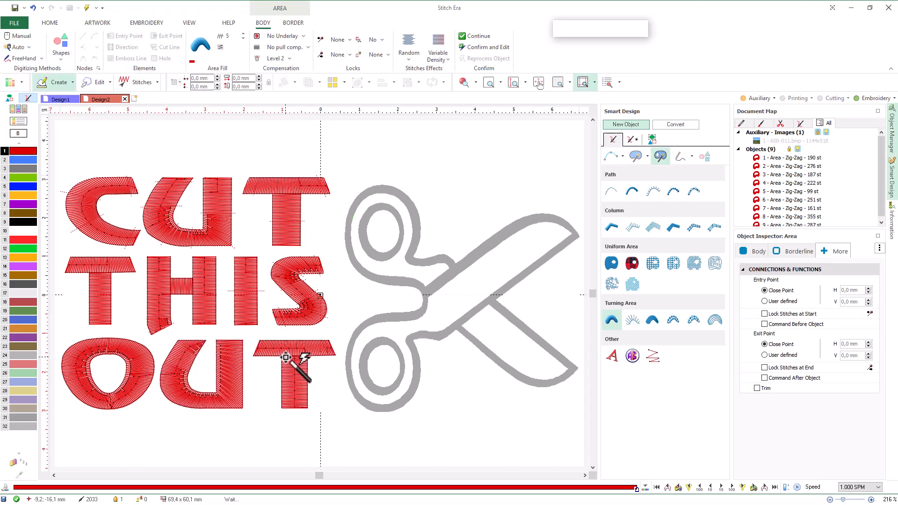
# Step: In the U of OUT, delete the short direction line at the left arm's upper tip and move the next line's outer end slightly down outside the outline
pyautogui.click(486, 85)
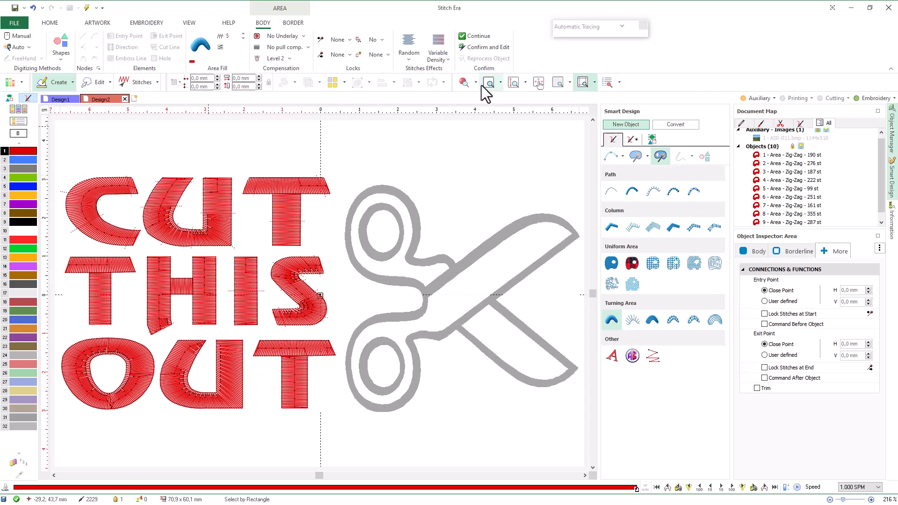
pyautogui.moveTo(155, 333); pyautogui.dragTo(248, 418)
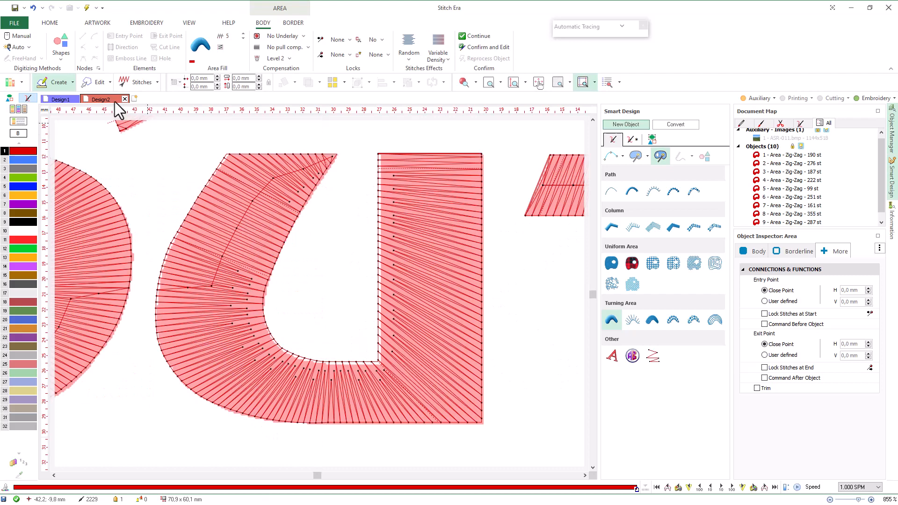
pyautogui.click(96, 82)
pyautogui.click(284, 190)
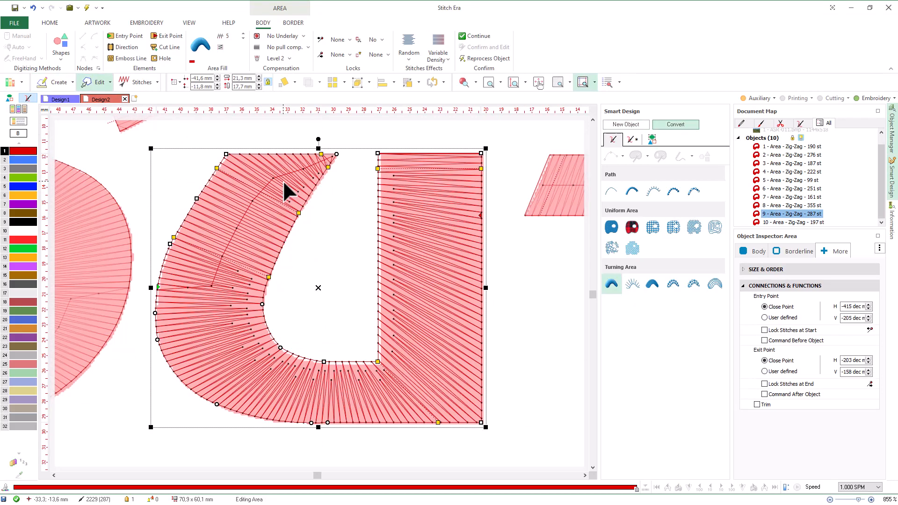
pyautogui.click(321, 155)
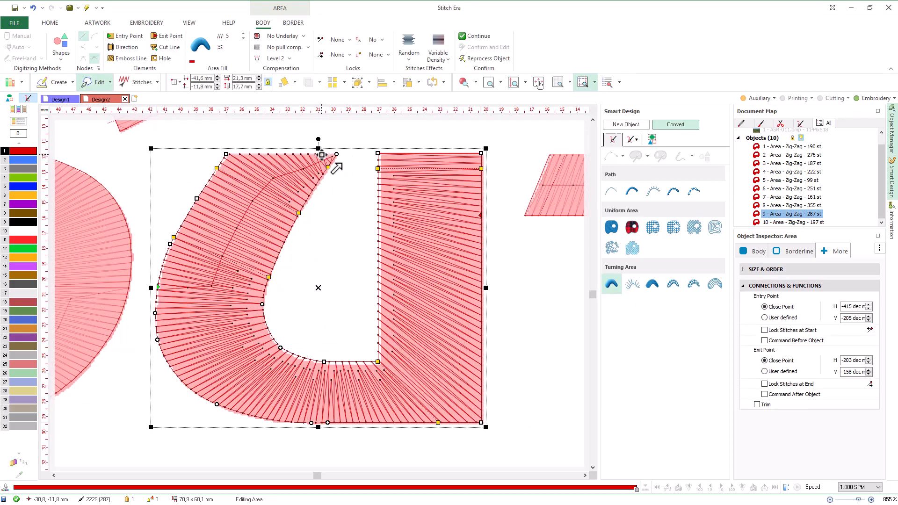
pyautogui.rightClick(321, 154)
pyautogui.click(349, 320)
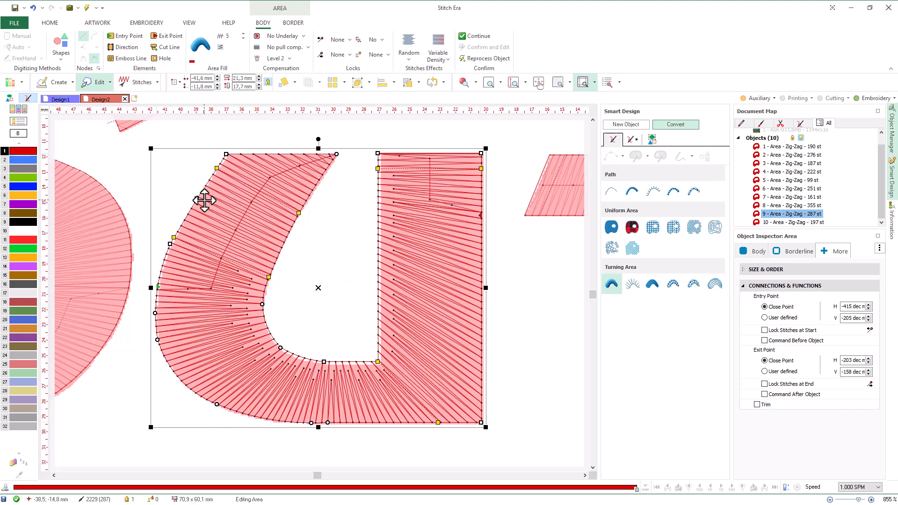
pyautogui.moveTo(217, 168); pyautogui.dragTo(204, 178)
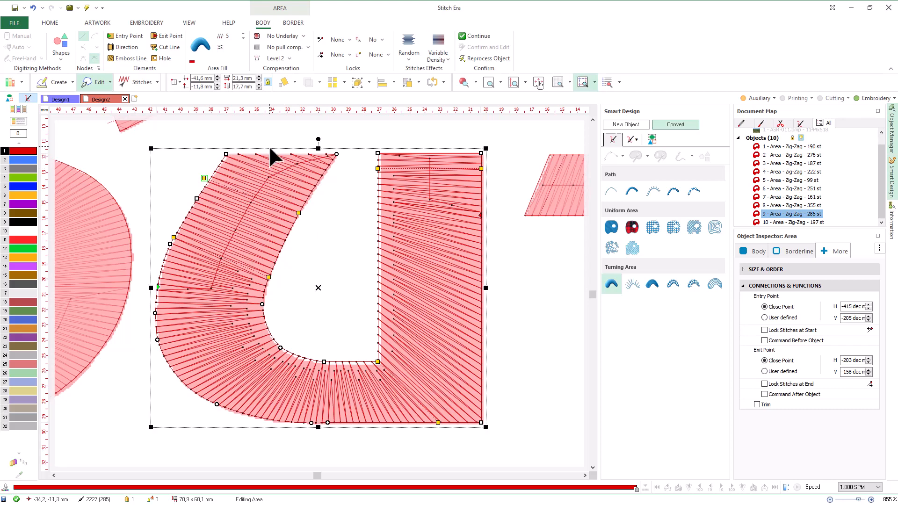
# Step: Add a direction line across the upper end of the U's left arm and another across the lower part of its right arm
pyautogui.click(125, 47)
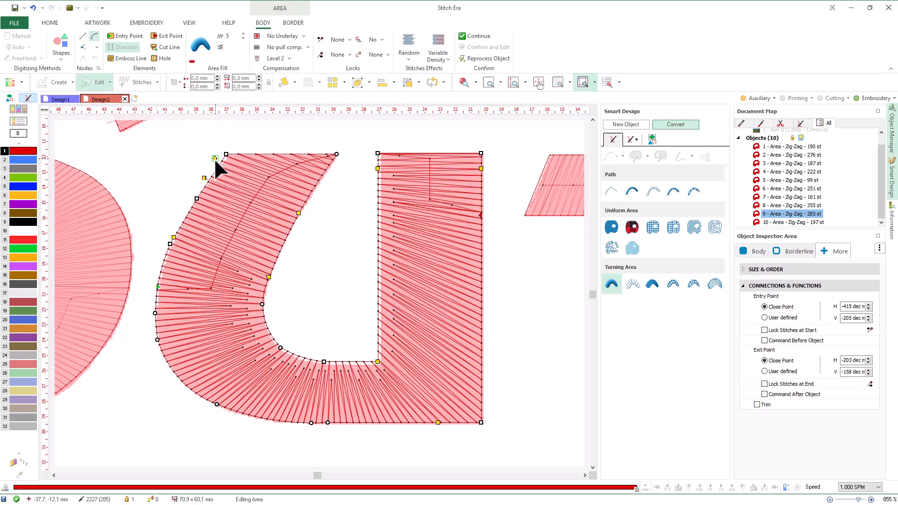
pyautogui.moveTo(214, 158); pyautogui.dragTo(338, 161)
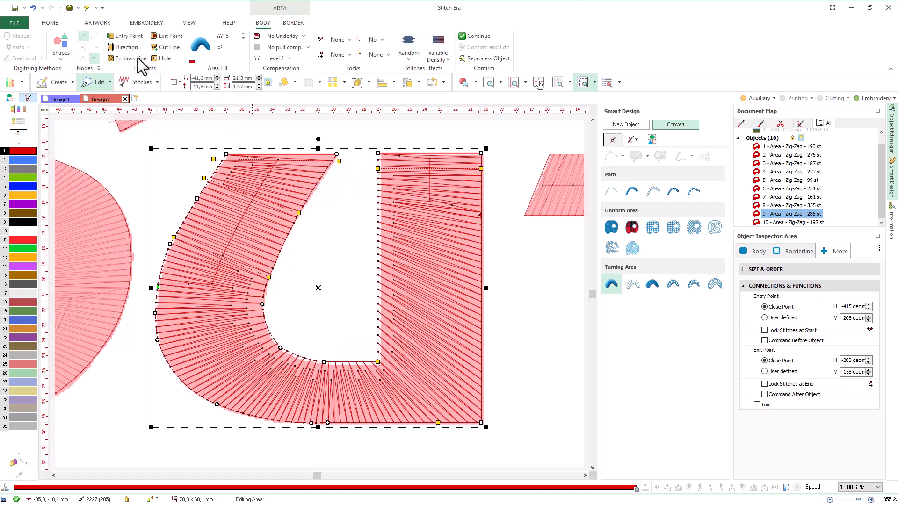
pyautogui.click(125, 48)
pyautogui.moveTo(368, 302); pyautogui.dragTo(490, 305)
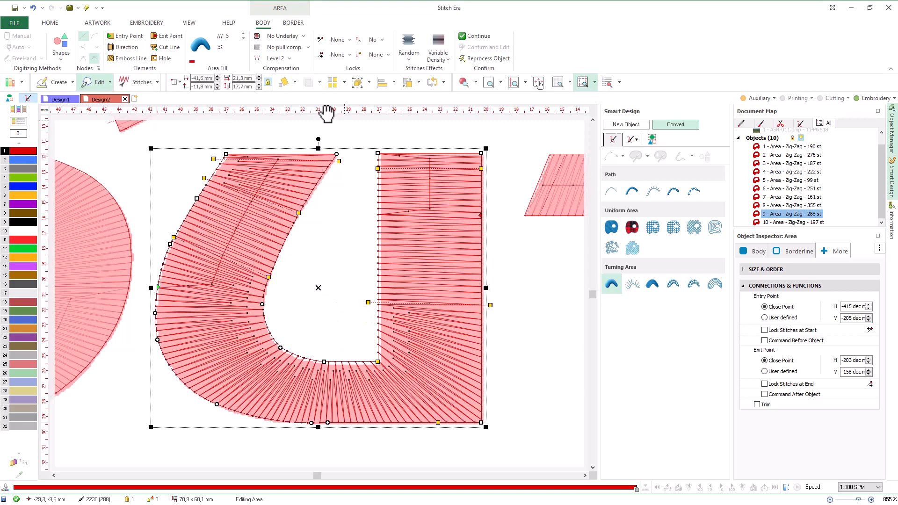
# Step: Show the whole design in a separate Simulation View and reprocess all objects
pyautogui.click(513, 82)
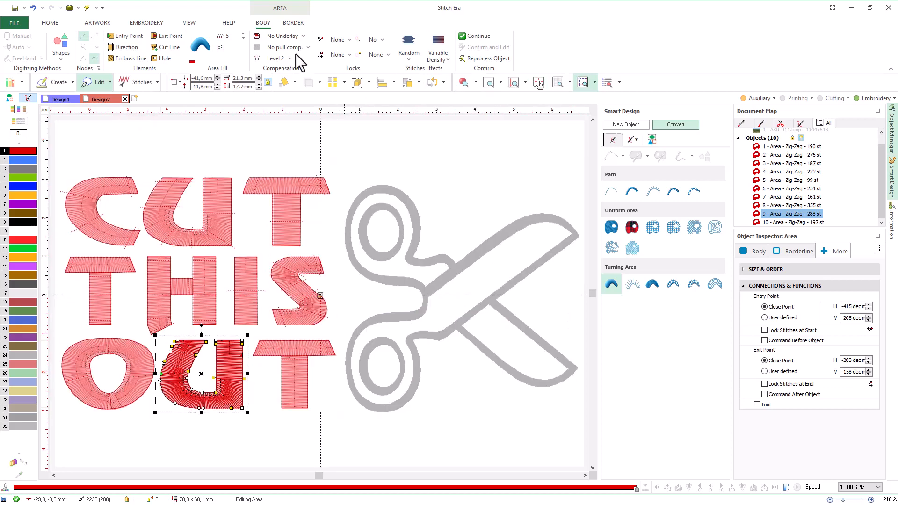
pyautogui.click(189, 23)
pyautogui.click(306, 48)
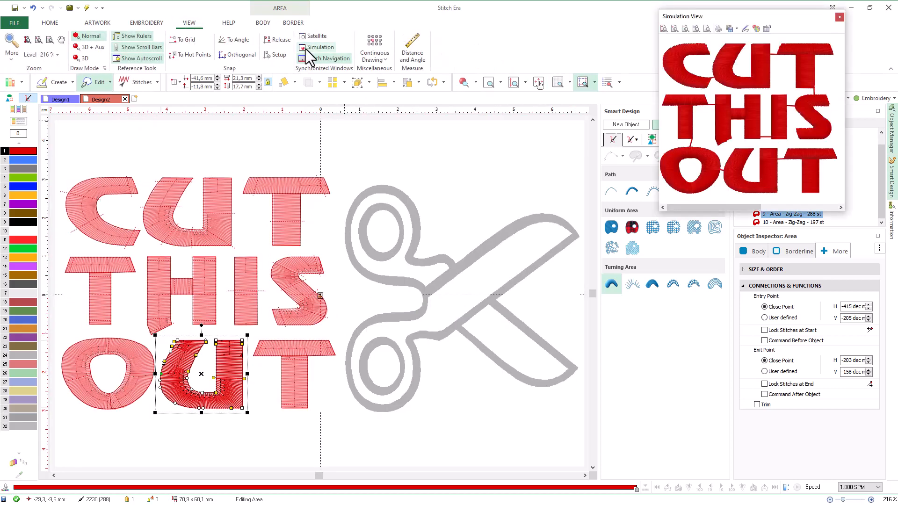
pyautogui.click(370, 186)
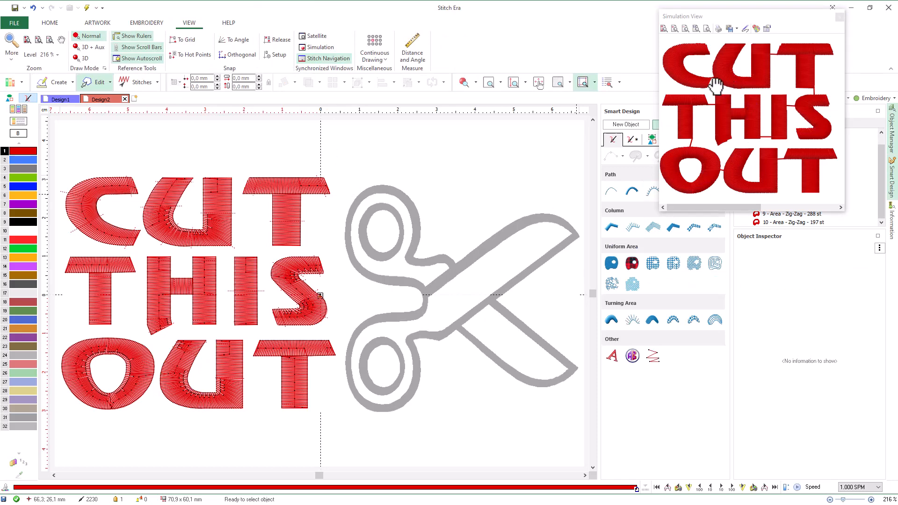
pyautogui.click(97, 10)
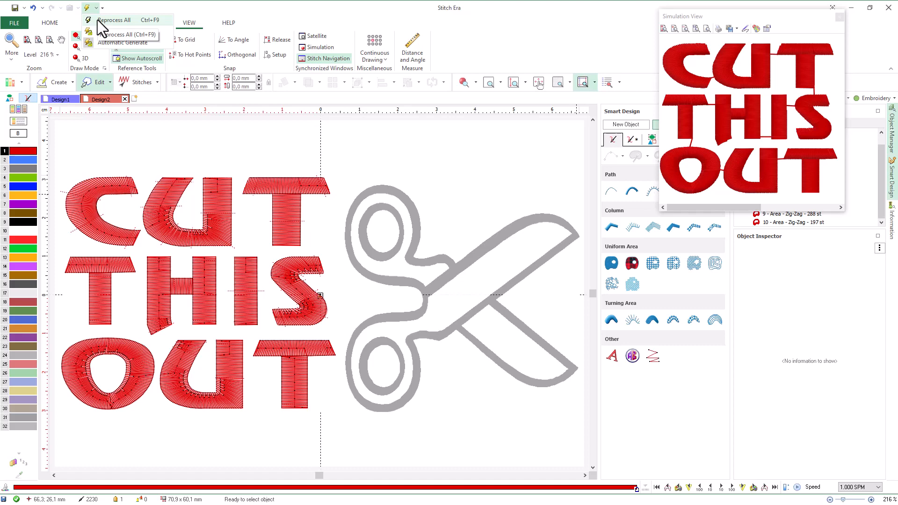
pyautogui.click(97, 20)
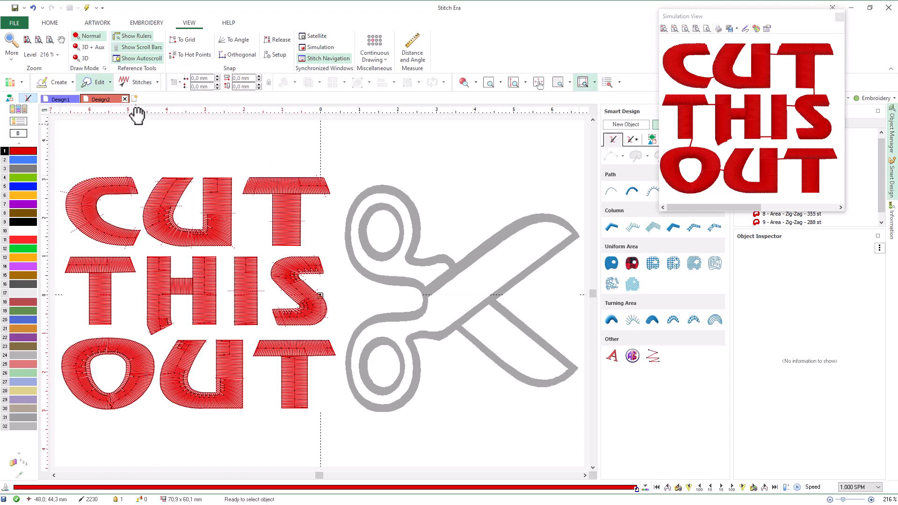
# Step: Move the C of CUT up and to the left, partly off its letter in the image
pyautogui.moveTo(140, 110); pyautogui.dragTo(220, 109)
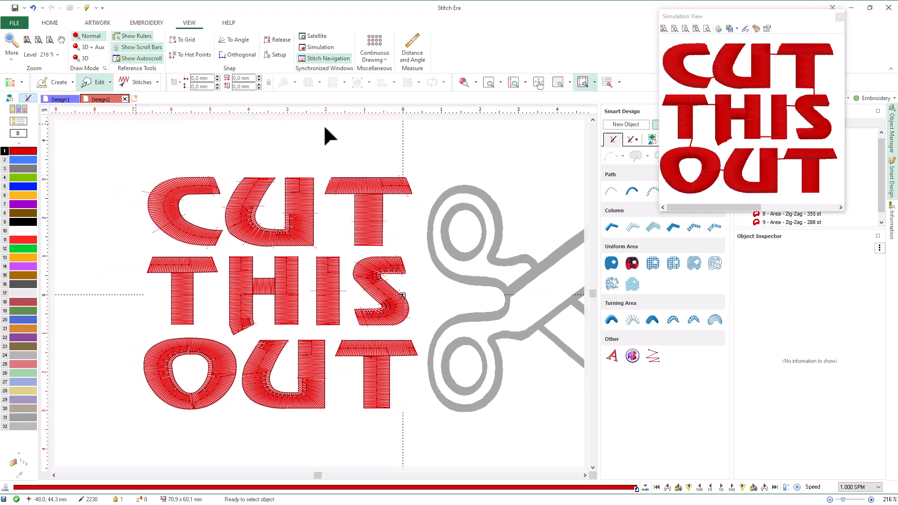
pyautogui.click(304, 188)
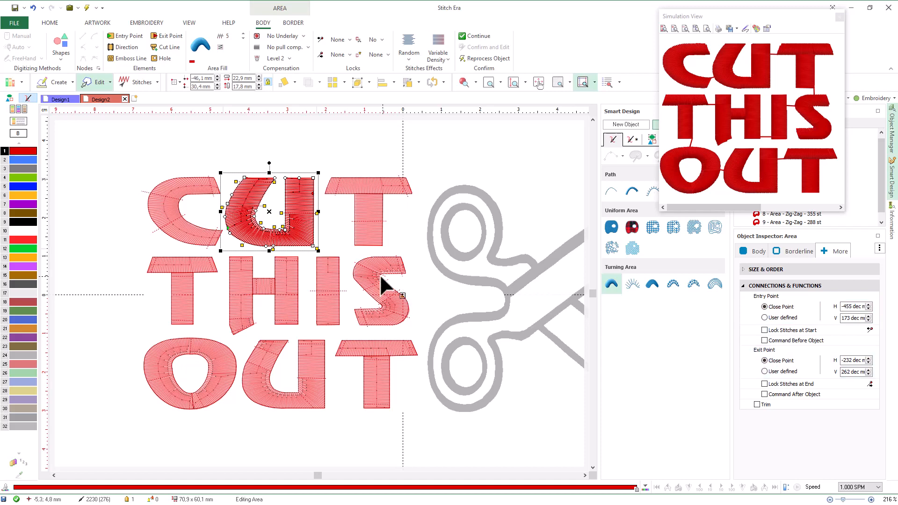
pyautogui.click(193, 160)
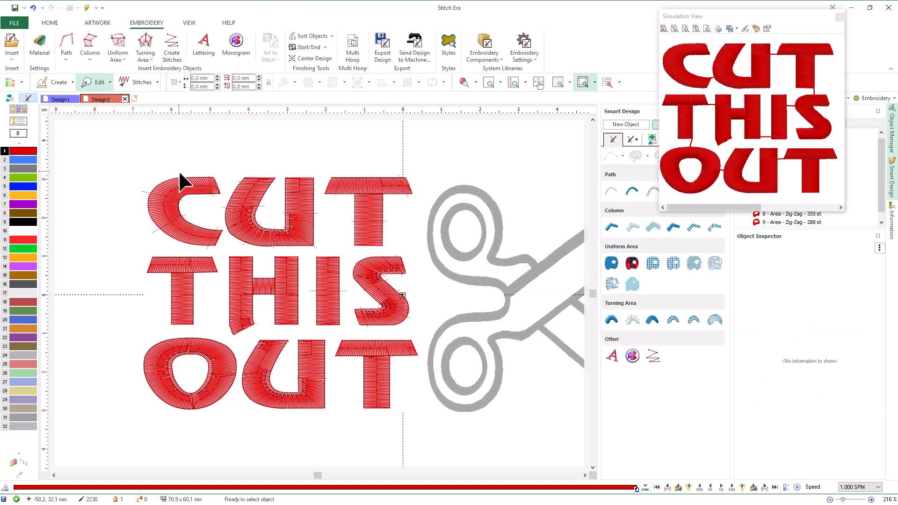
pyautogui.click(187, 185)
pyautogui.moveTo(197, 186); pyautogui.dragTo(168, 172)
pyautogui.click(215, 159)
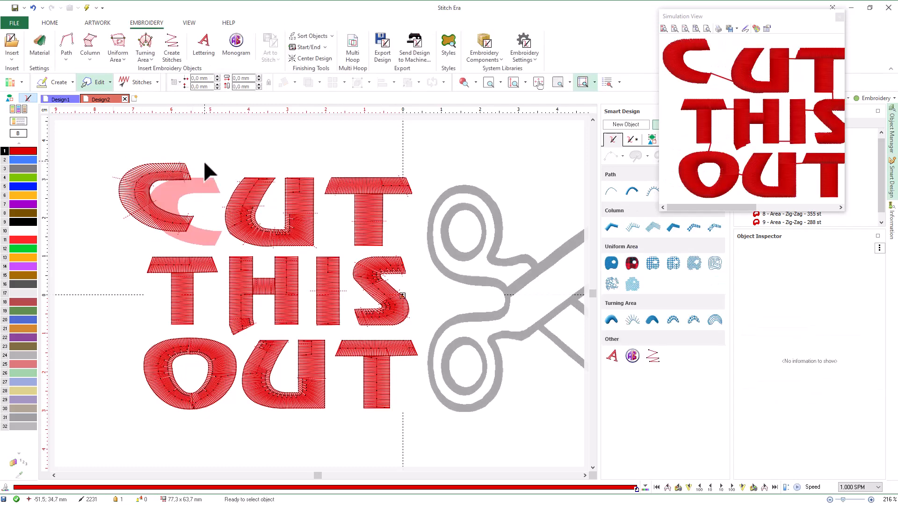
# Step: Move the C of CUT above its letter in the image, then back down over it
pyautogui.click(170, 172)
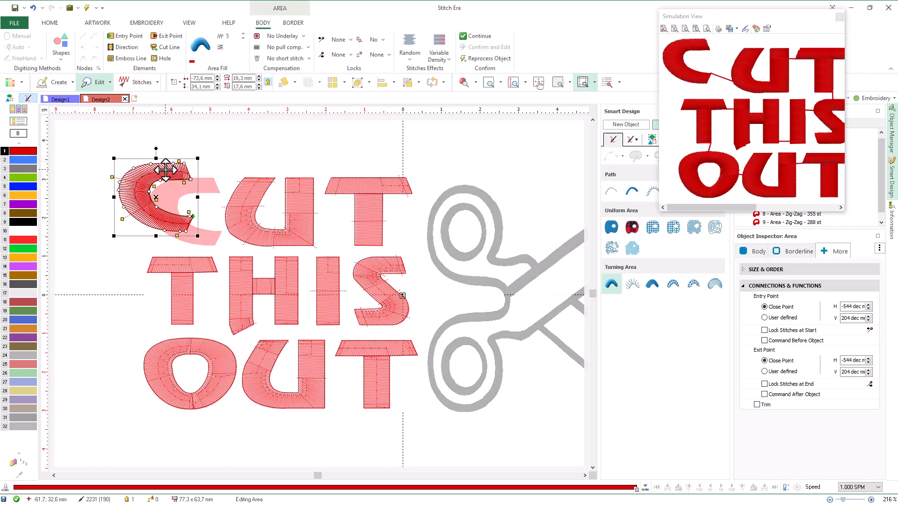
pyautogui.moveTo(165, 169); pyautogui.dragTo(195, 146)
pyautogui.click(260, 146)
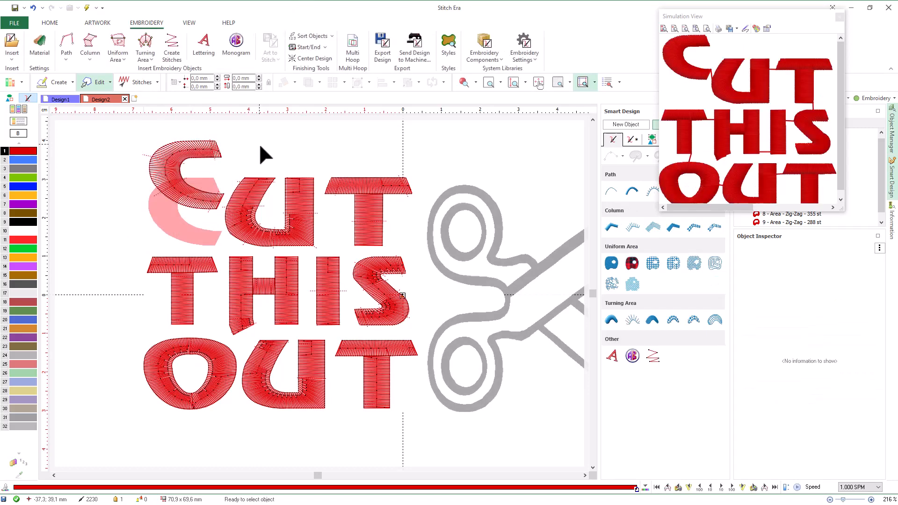
pyautogui.moveTo(202, 152); pyautogui.dragTo(201, 186)
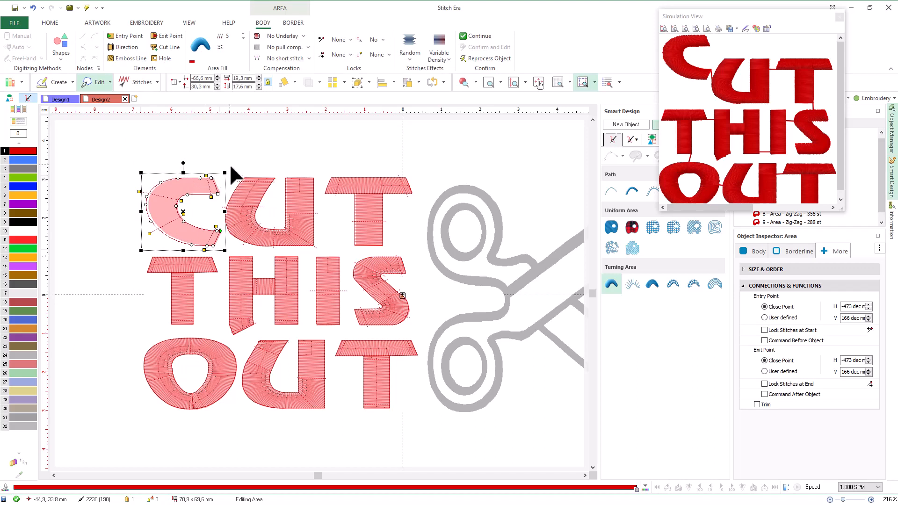
# Step: Move the C of CUT sideways away from the U, then further up and left, clear of its letter
pyautogui.moveTo(191, 184); pyautogui.dragTo(162, 185)
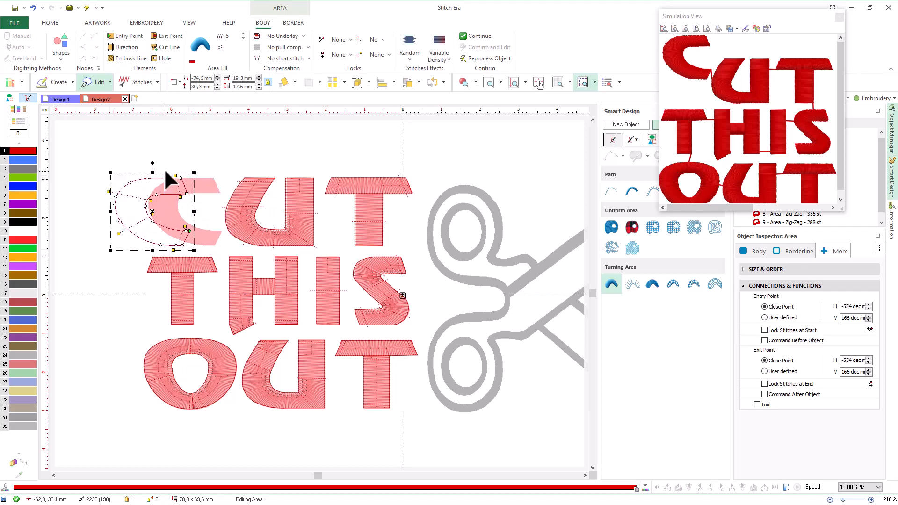
pyautogui.click(169, 156)
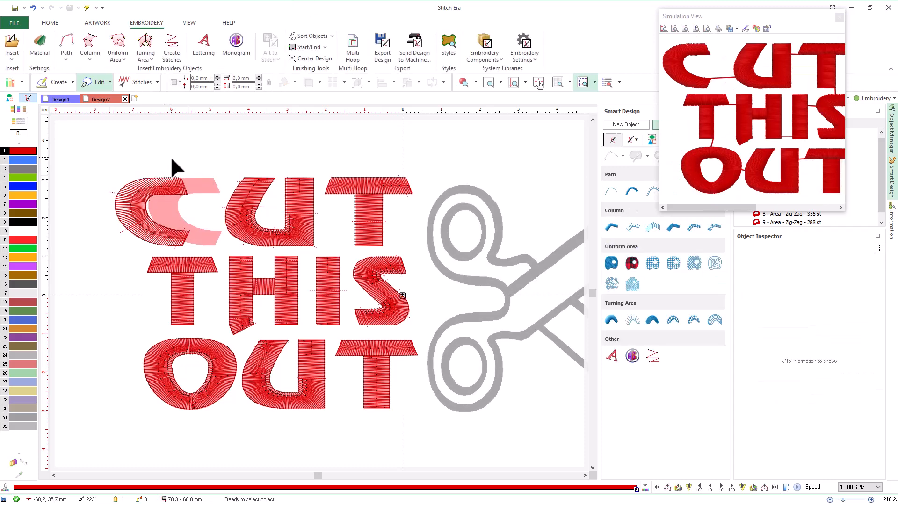
pyautogui.click(166, 186)
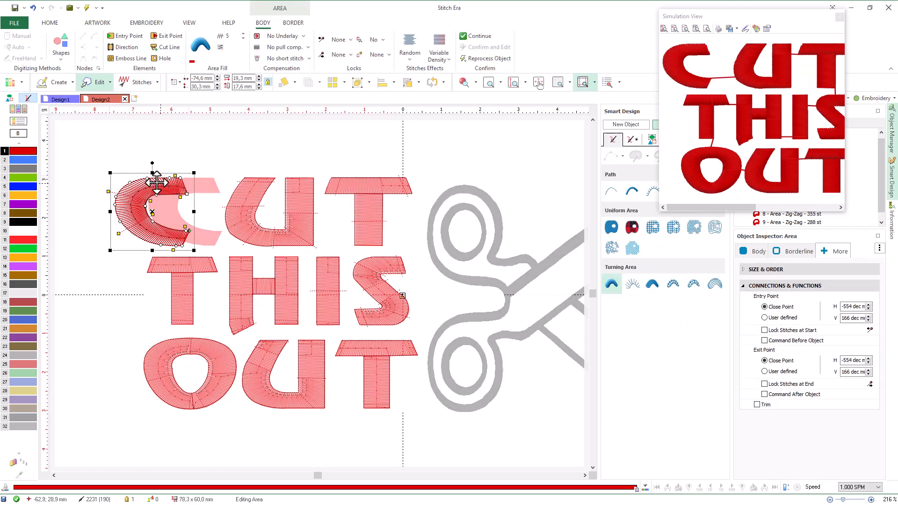
pyautogui.moveTo(157, 182); pyautogui.dragTo(109, 162)
pyautogui.click(161, 144)
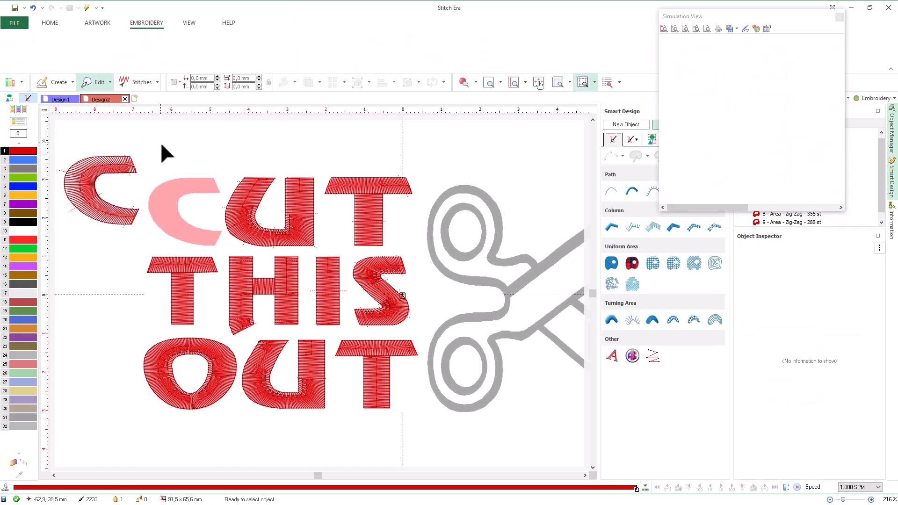
# Step: Place the C of CUT back onto its letter in the image
pyautogui.click(114, 167)
pyautogui.moveTo(113, 167); pyautogui.dragTo(190, 186)
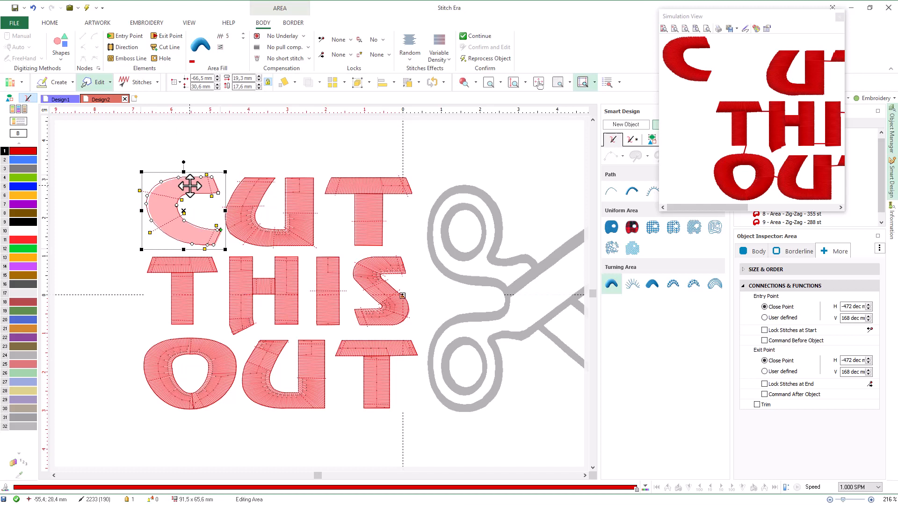
# Step: Set Trim to Yes for both the U and the T of CUT
pyautogui.click(300, 212)
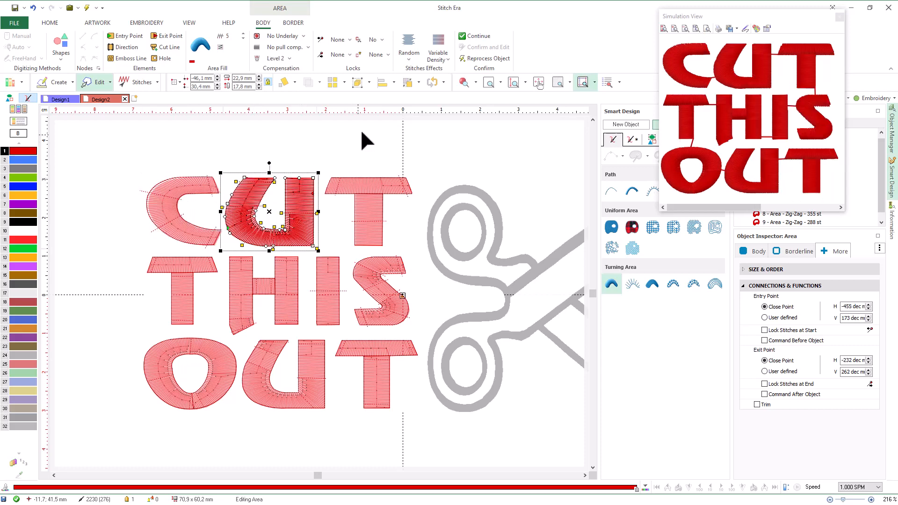
pyautogui.click(383, 40)
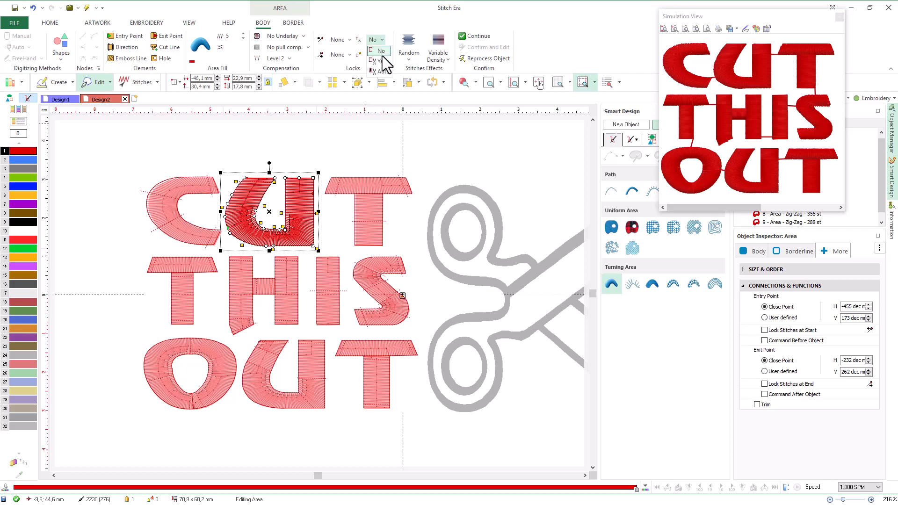
pyautogui.click(382, 61)
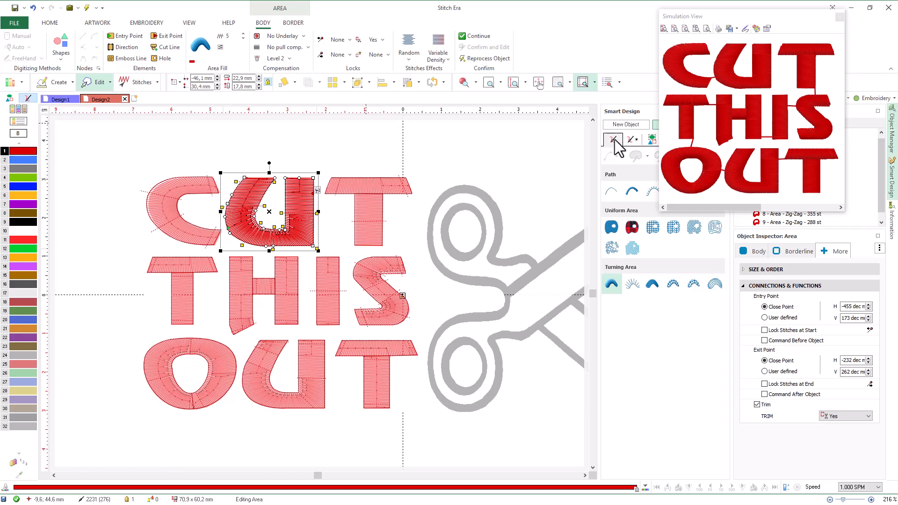
pyautogui.click(369, 210)
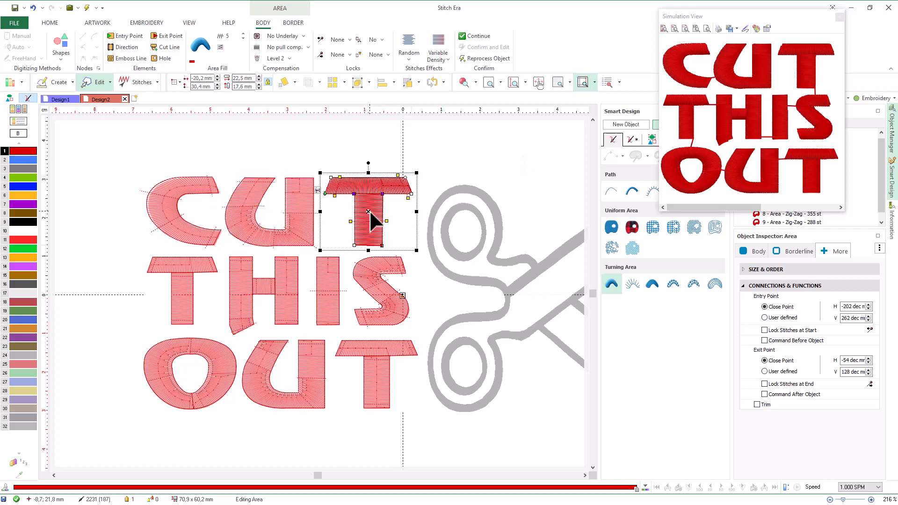
pyautogui.click(382, 40)
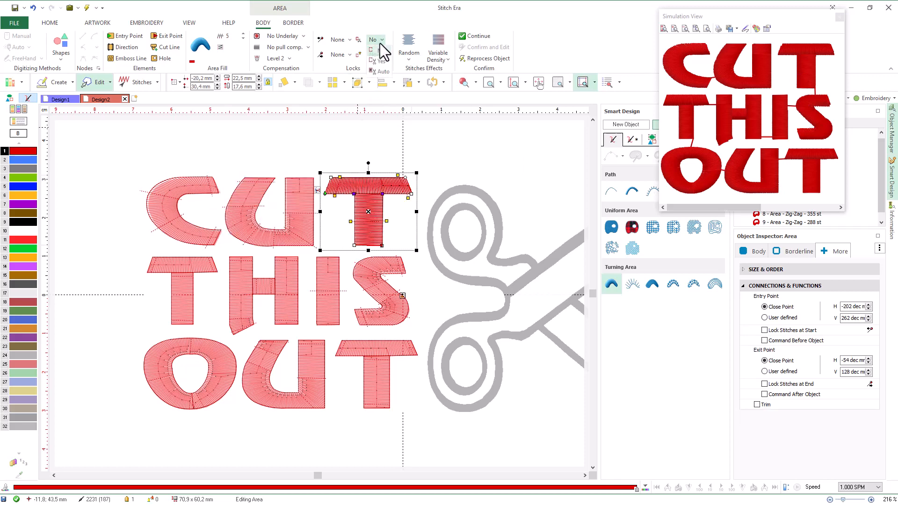
pyautogui.click(380, 65)
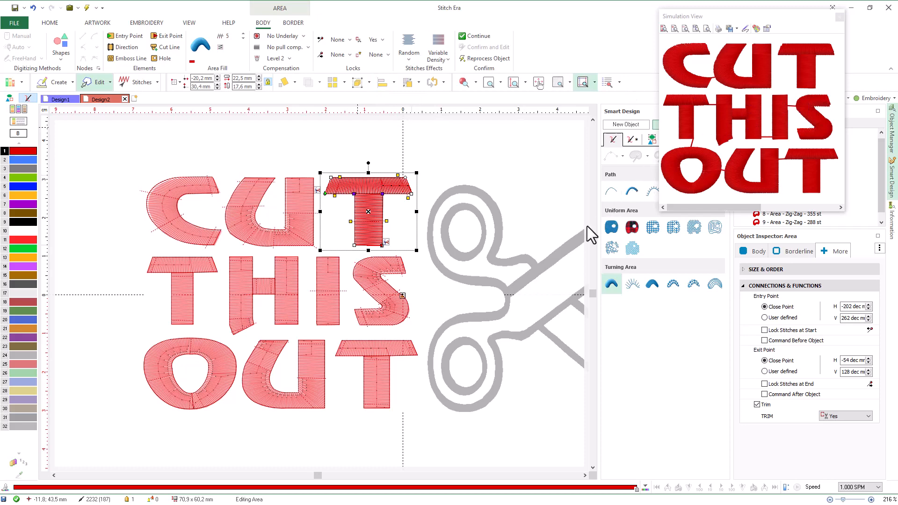
# Step: Move the exit point of the U of OUT down its right arm, near the base
pyautogui.click(312, 372)
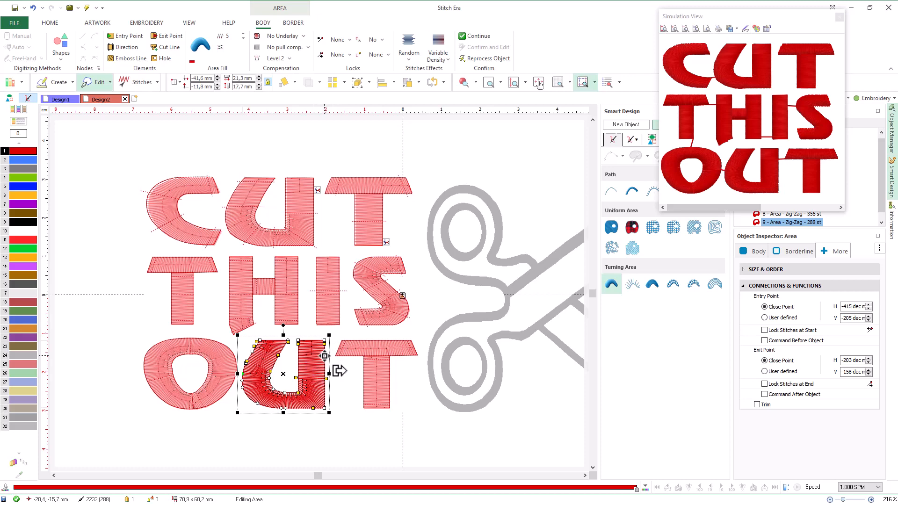
pyautogui.moveTo(324, 355); pyautogui.dragTo(325, 393)
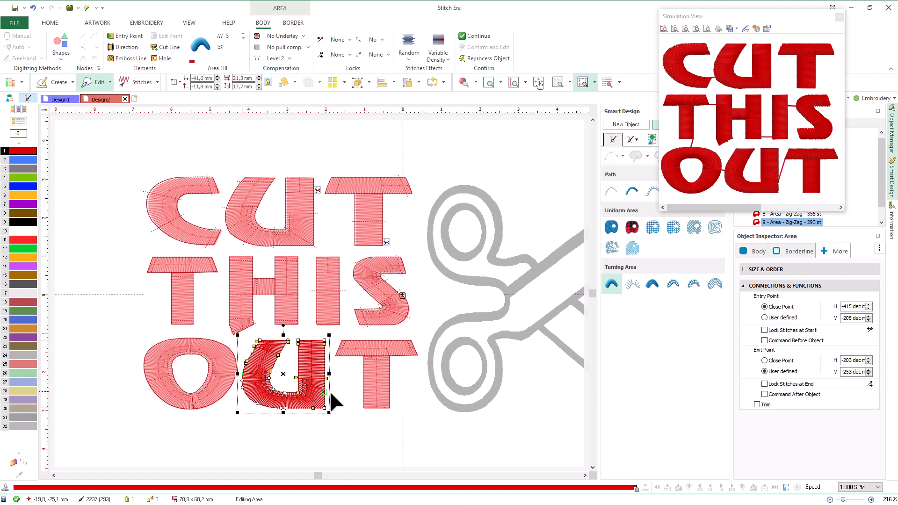
pyautogui.press('alt')
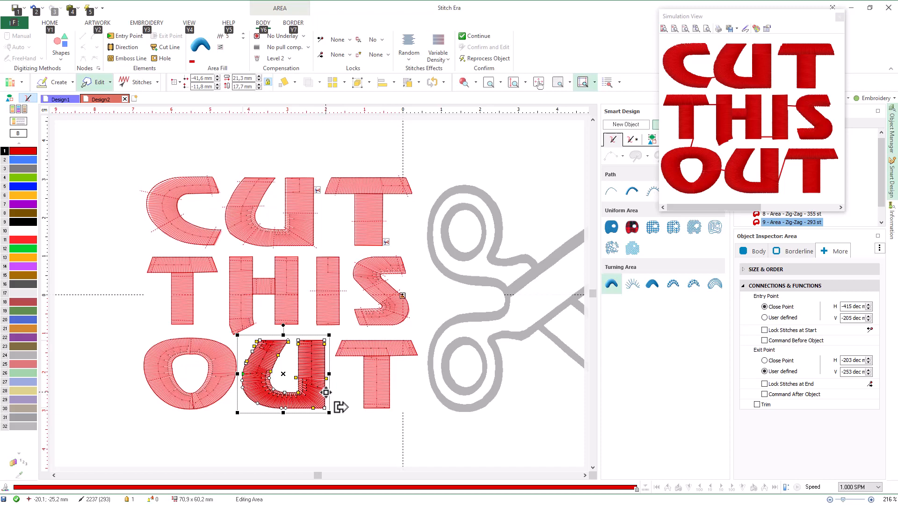
# Step: Move the entry point of the T of OUT from its crossbar to beside the lower part of its stem
pyautogui.click(376, 372)
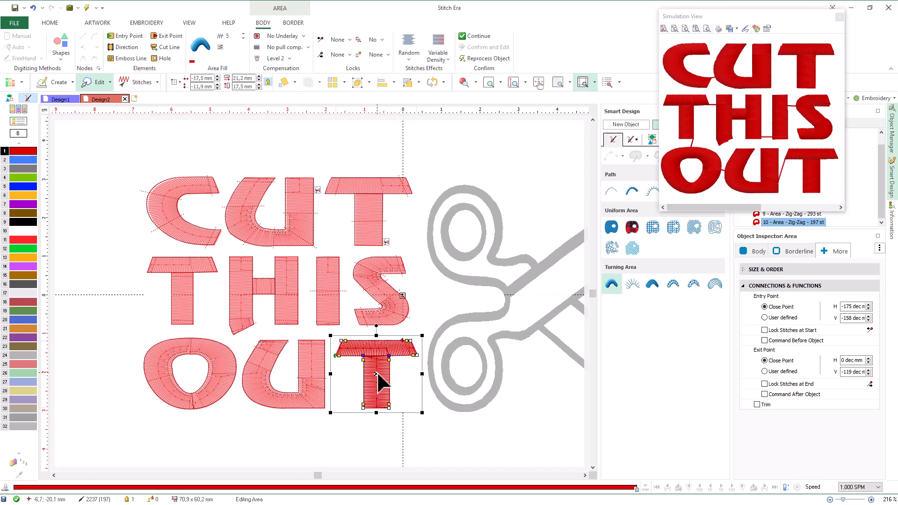
pyautogui.press('alt')
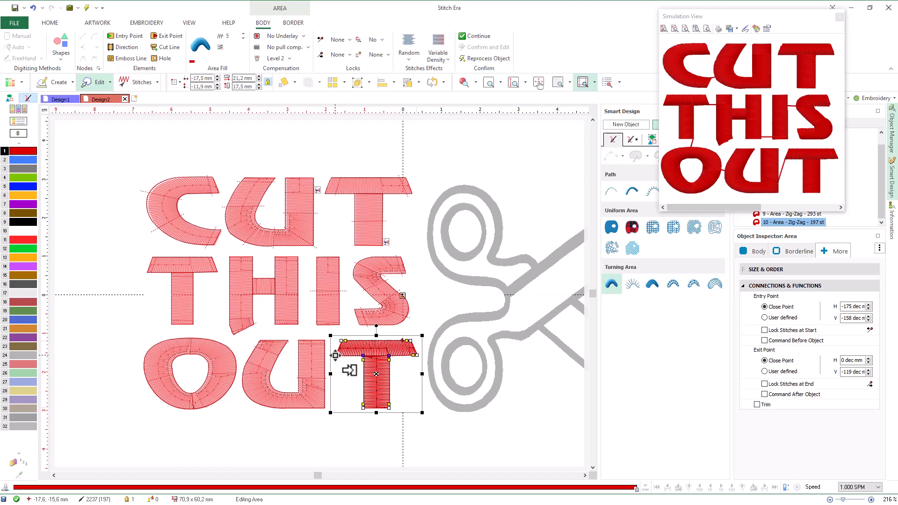
pyautogui.moveTo(349, 369); pyautogui.dragTo(373, 410)
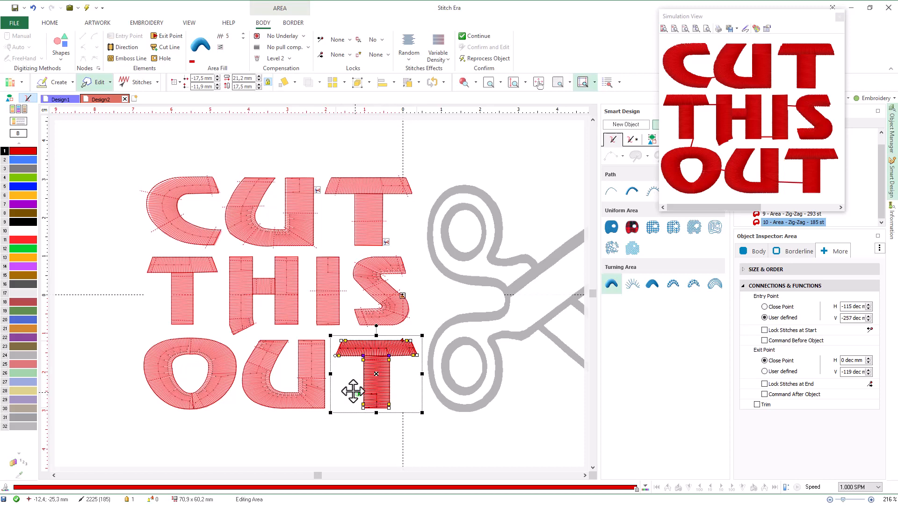
# Step: Reset the U's exit point and the T's entry point in OUT to Close Point
pyautogui.click(318, 374)
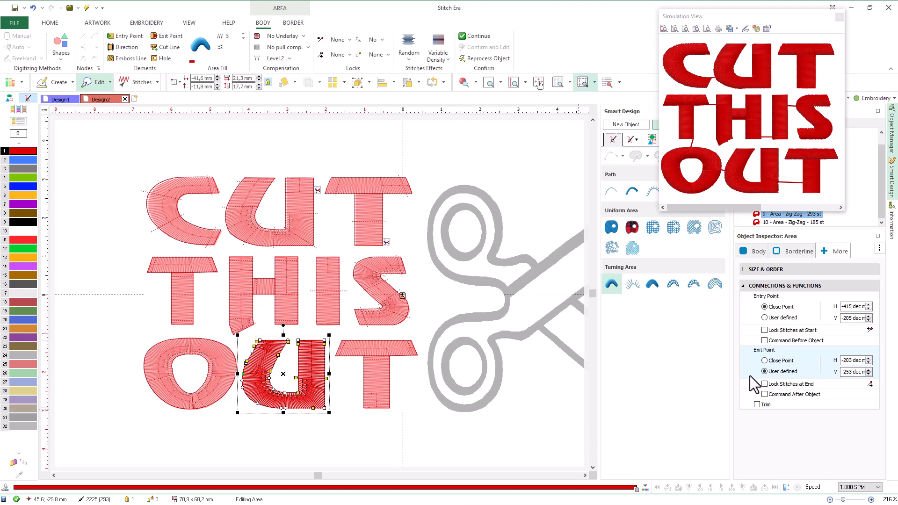
pyautogui.click(774, 361)
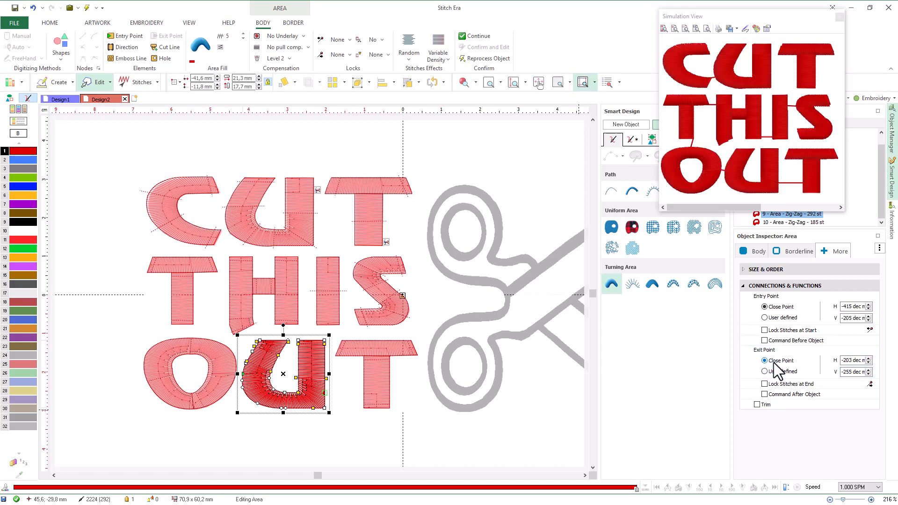
pyautogui.click(370, 360)
pyautogui.click(402, 378)
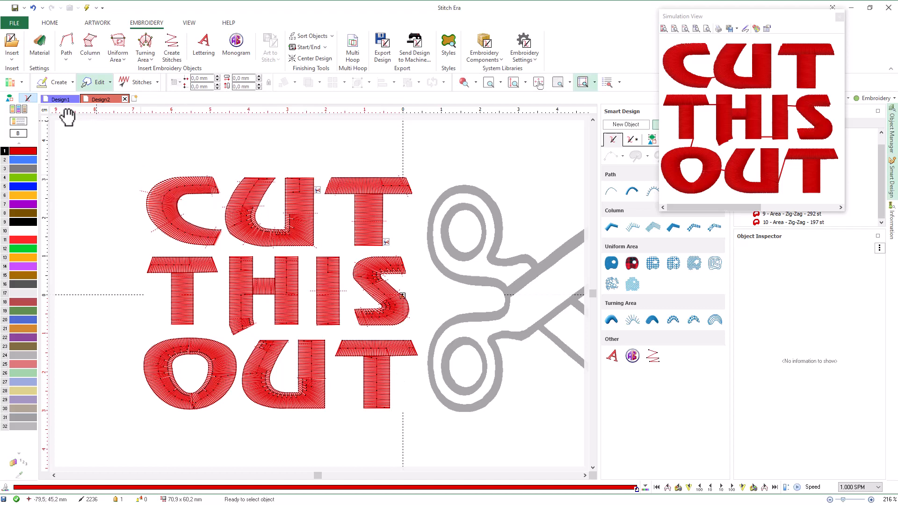
# Step: Measure the line thickness of the scissors image at the upper blade and at the lower handle with Distance and Angle
pyautogui.click(44, 114)
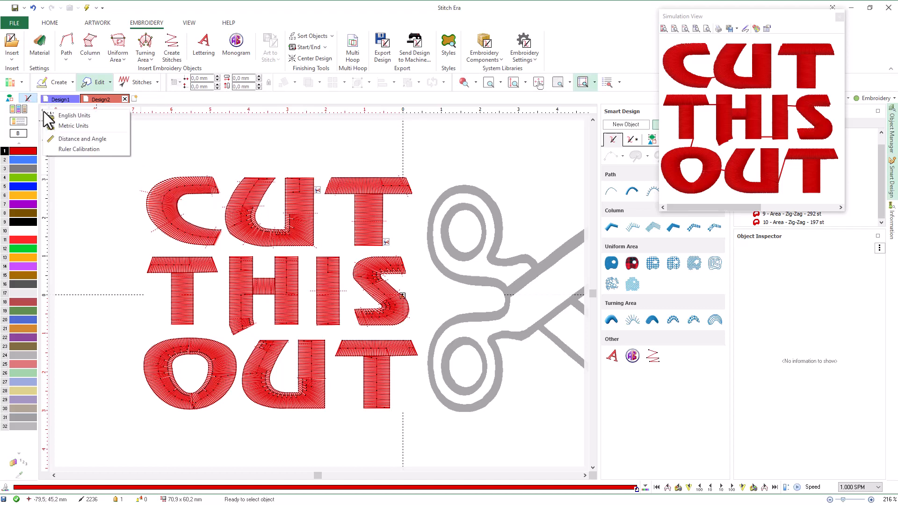
pyautogui.click(52, 138)
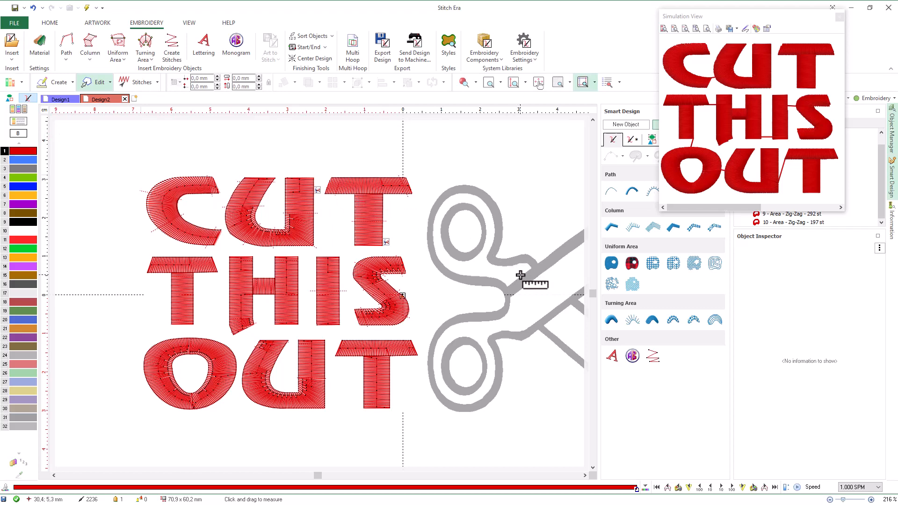
pyautogui.moveTo(521, 275); pyautogui.dragTo(525, 282)
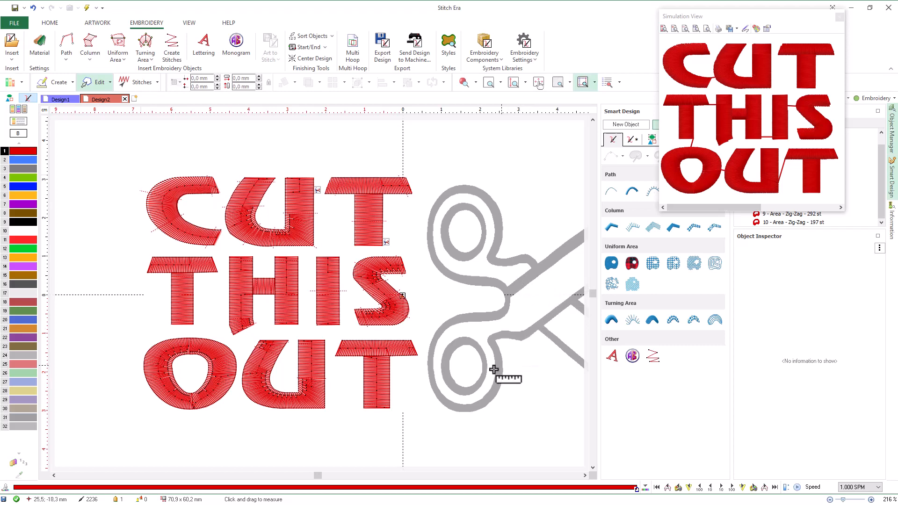
pyautogui.moveTo(495, 364); pyautogui.dragTo(502, 365)
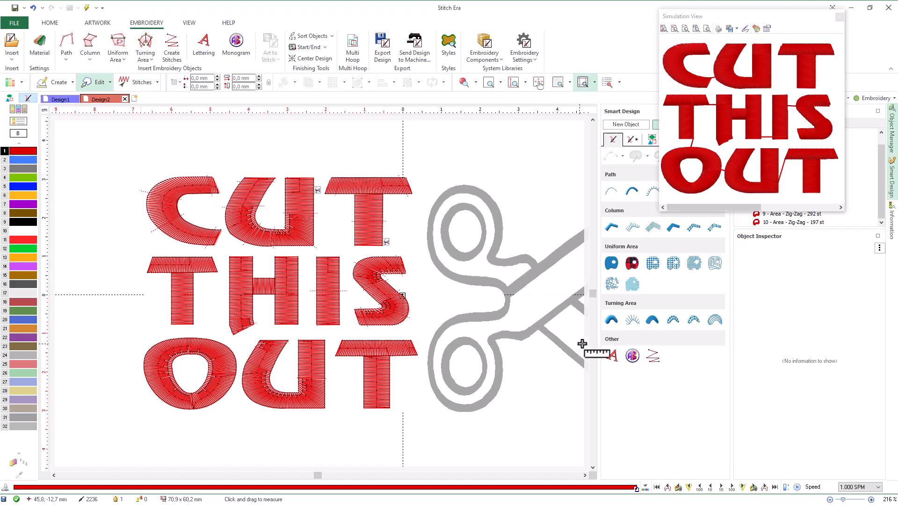
# Step: Use Automatic Tracing to digitize the main scissors outline as a Zig-Zag turning area in grey thread color 3
pyautogui.click(612, 320)
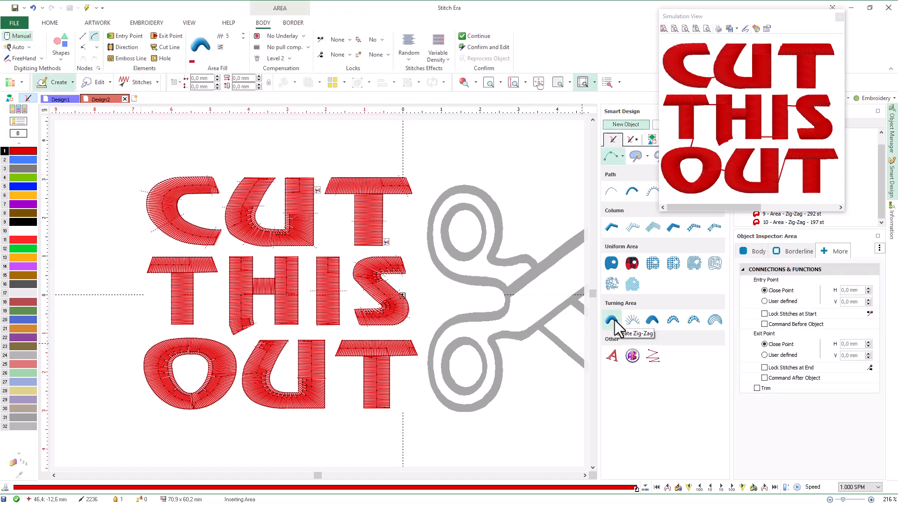
pyautogui.click(32, 49)
pyautogui.click(35, 71)
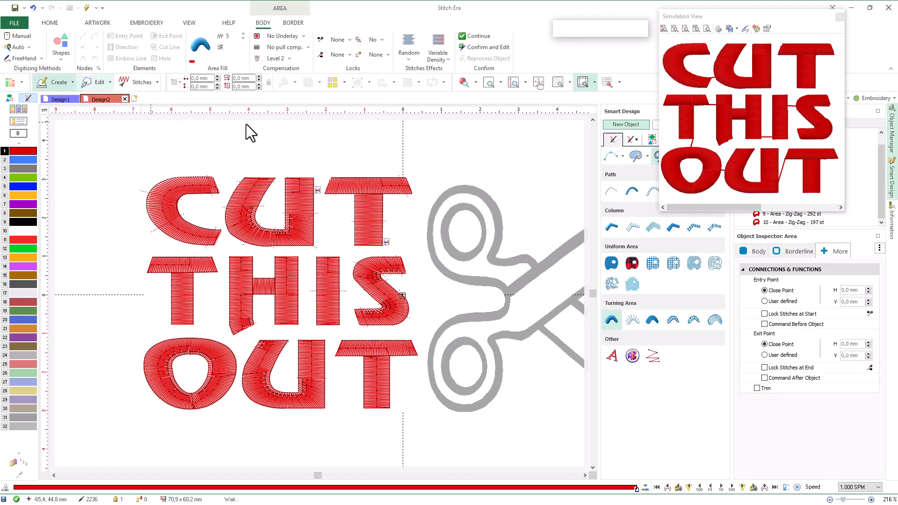
pyautogui.moveTo(381, 120); pyautogui.dragTo(281, 113)
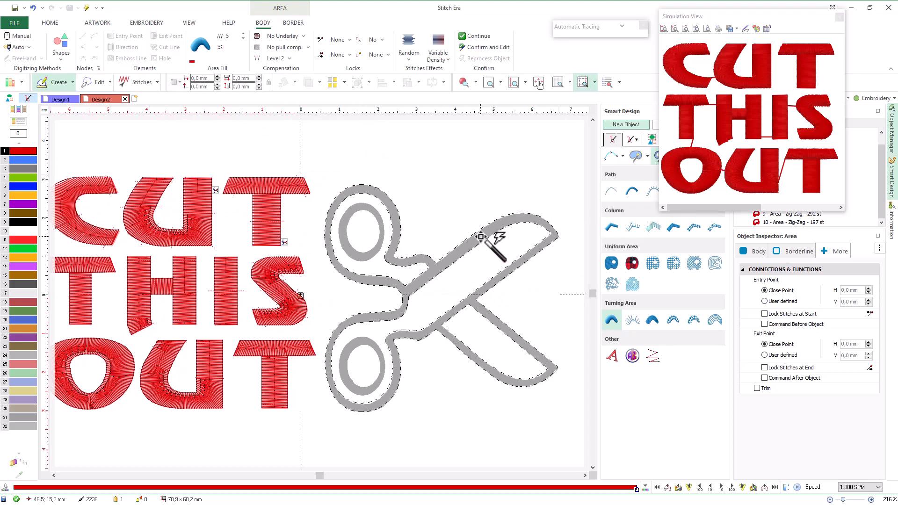
pyautogui.click(27, 165)
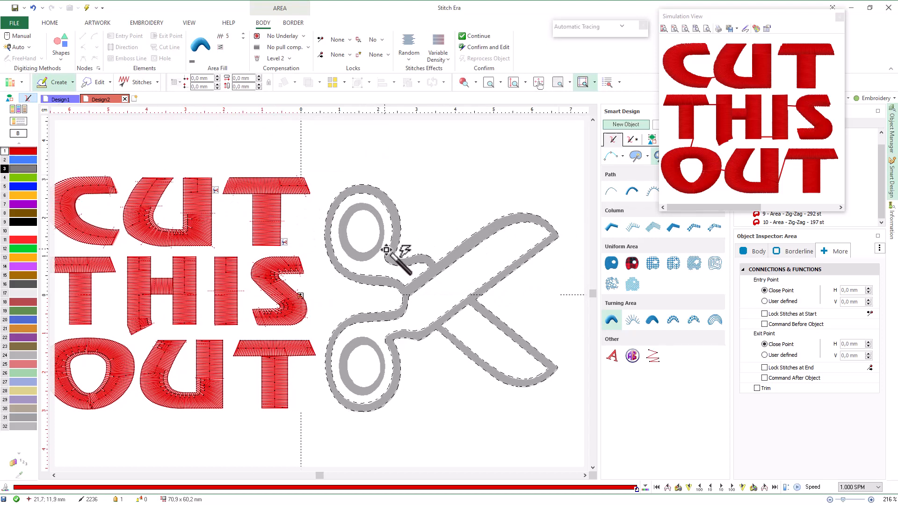
pyautogui.click(426, 257)
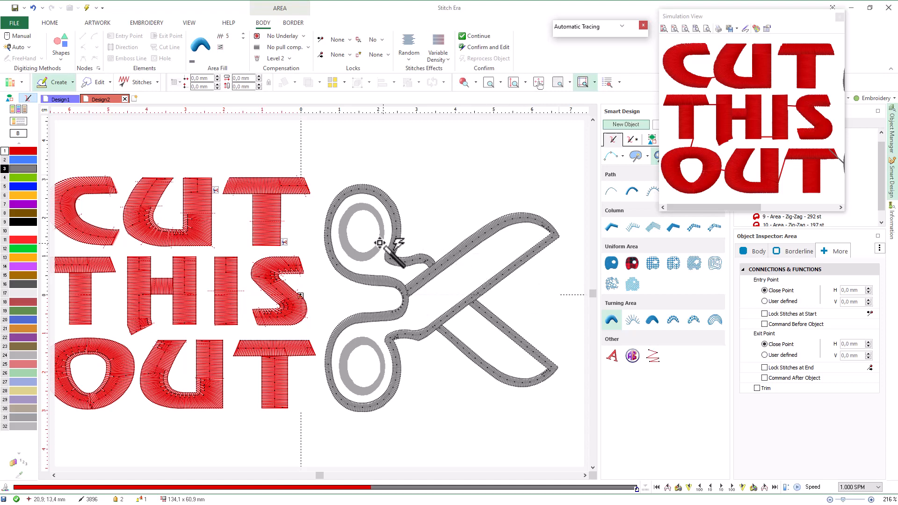
# Step: Auto-trace the inner rings of both scissors handles as Zig-Zag turning areas and fit the whole design in the Simulation View
pyautogui.click(384, 266)
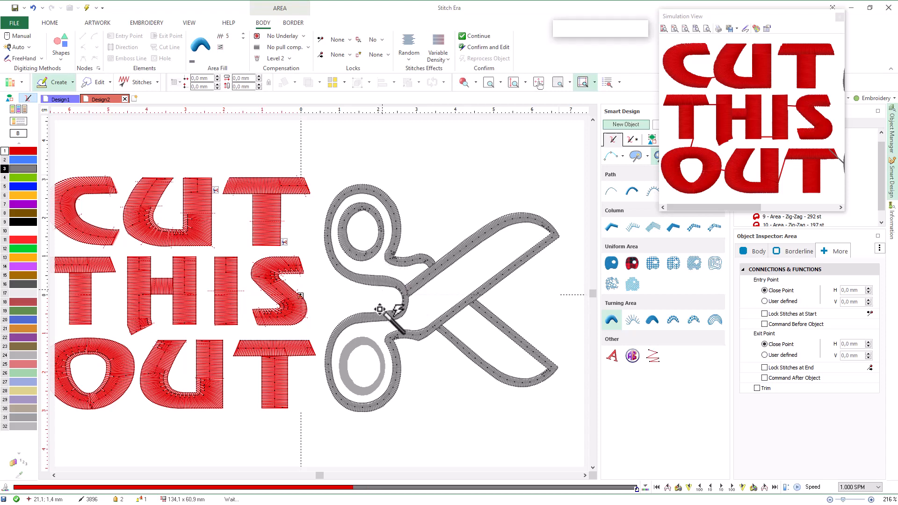
pyautogui.click(399, 343)
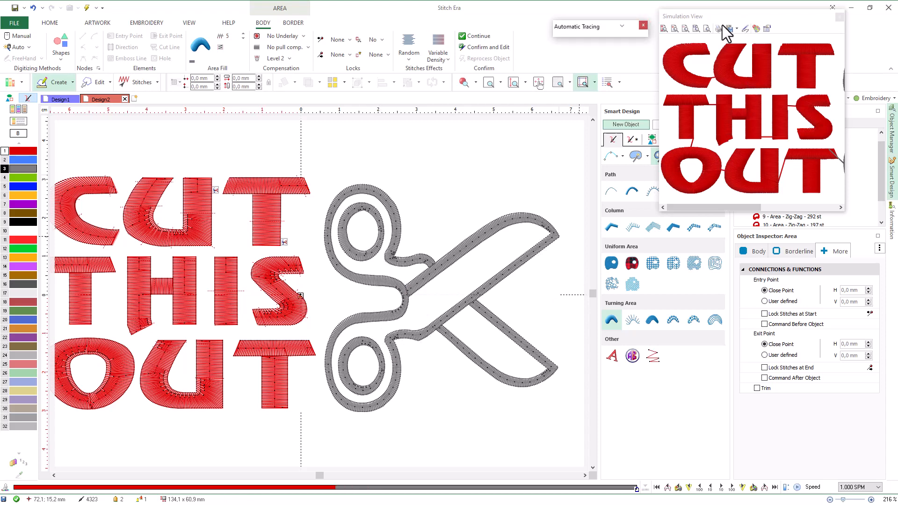
pyautogui.click(665, 30)
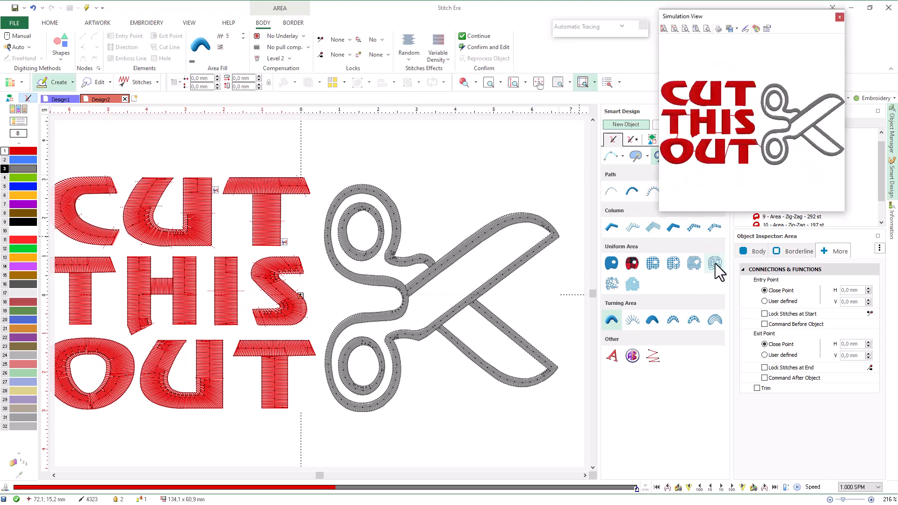
# Step: Set up a uniform area fill in blue thread color 2 with the Uniform pattern PTM-0005
pyautogui.click(612, 263)
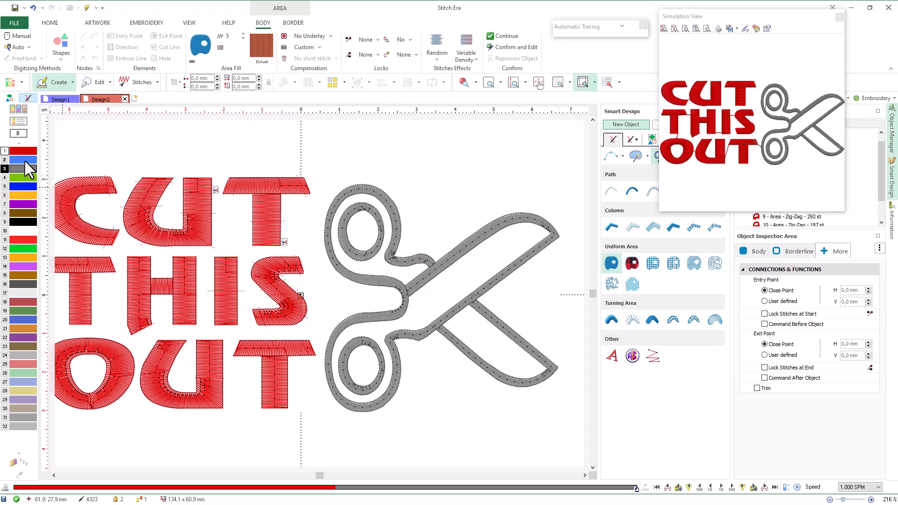
pyautogui.click(262, 47)
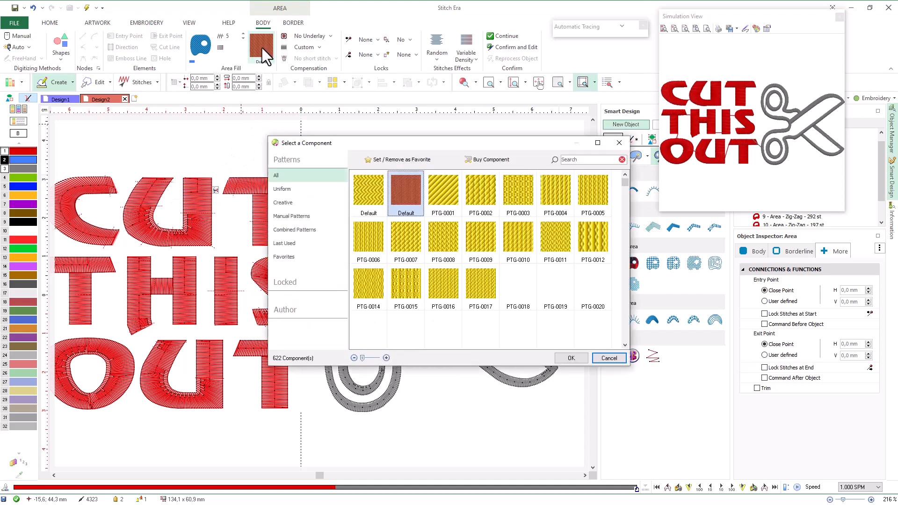
pyautogui.click(297, 190)
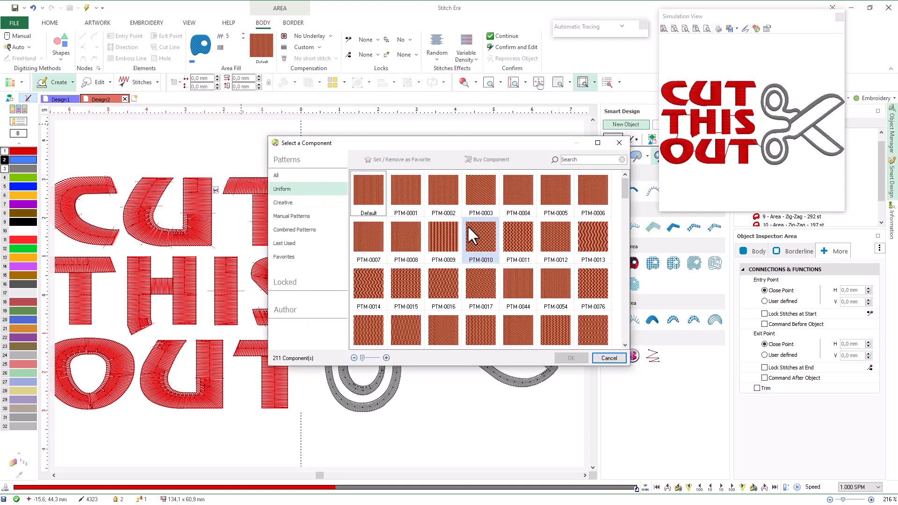
pyautogui.click(550, 208)
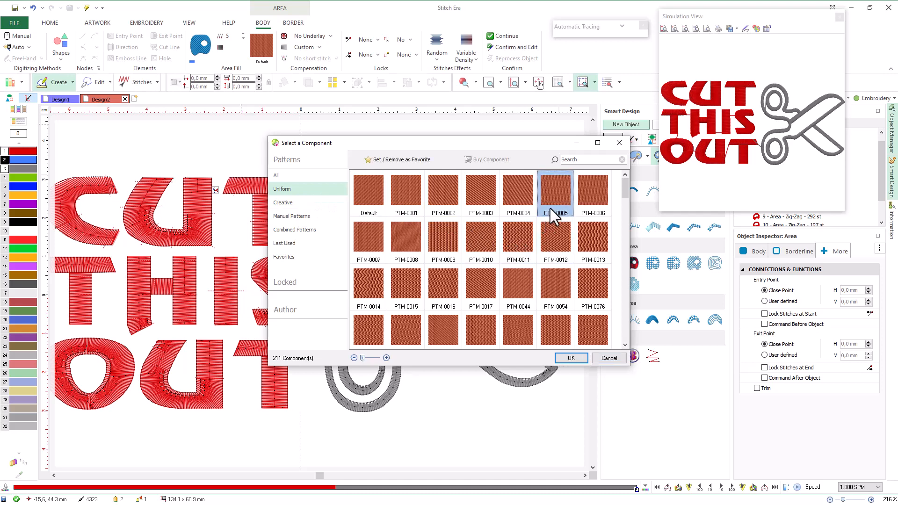
pyautogui.click(571, 358)
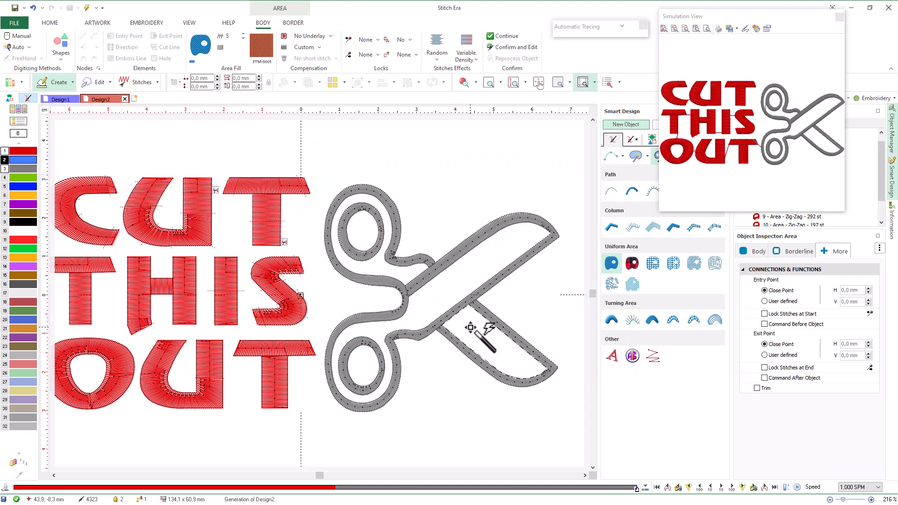
# Step: Auto-trace the lower blade, the upper blade with the lower handle, and the upper handle of the scissors as pattern-filled areas
pyautogui.click(470, 328)
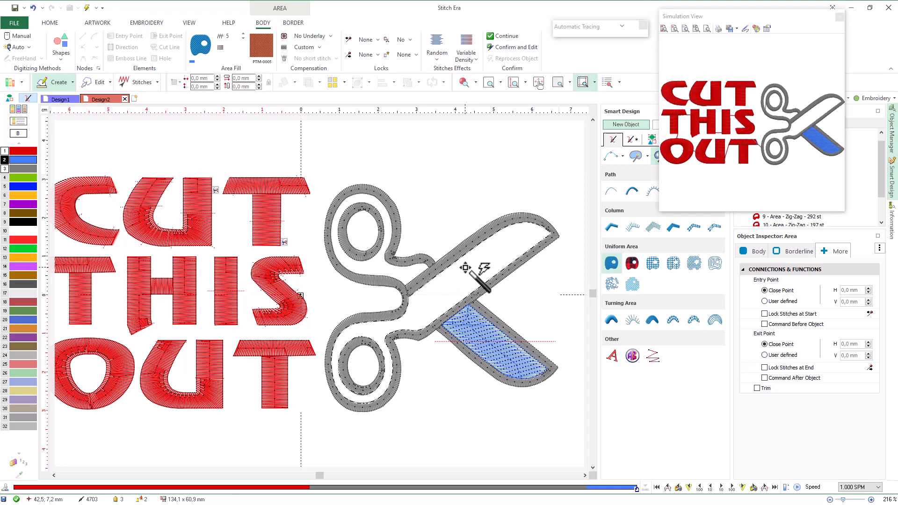
pyautogui.click(465, 268)
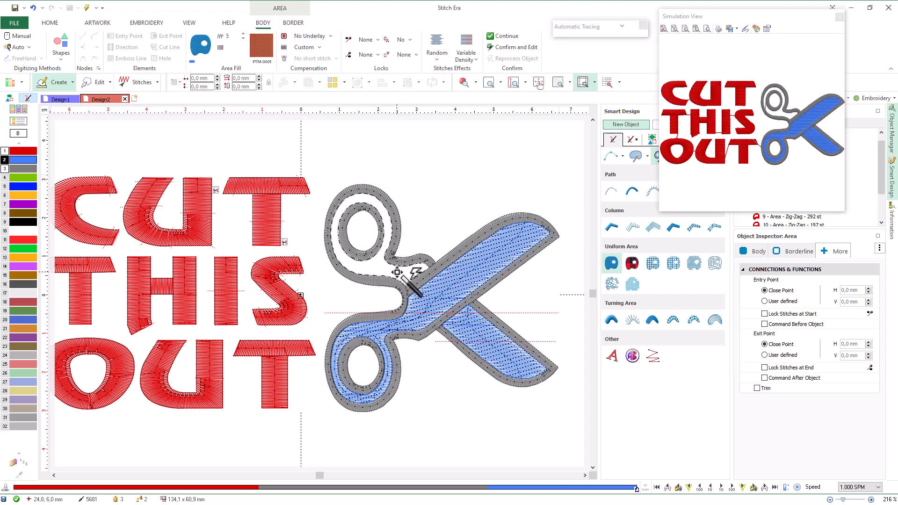
pyautogui.click(397, 272)
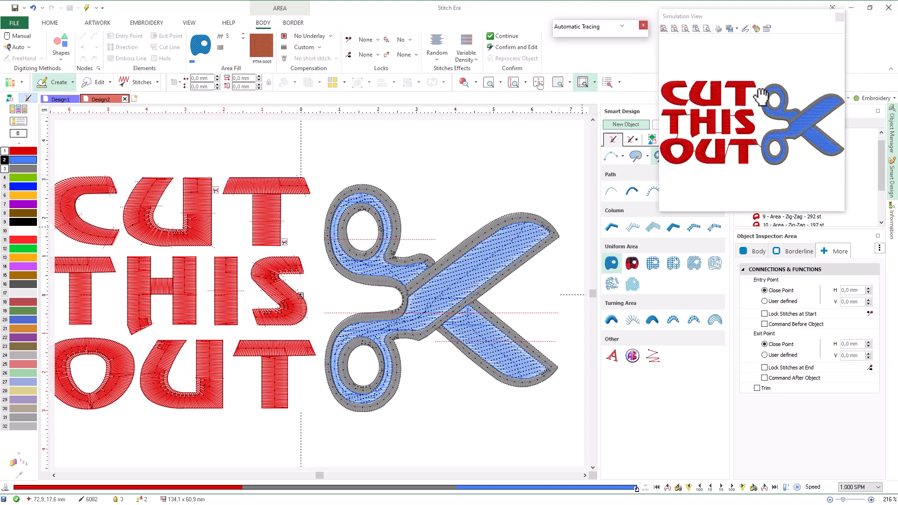
# Step: Move the three blue pattern areas ahead of the grey Zig-Zag scissors outlines in the Document Map's stitching order
pyautogui.moveTo(773, 14); pyautogui.dragTo(647, 12)
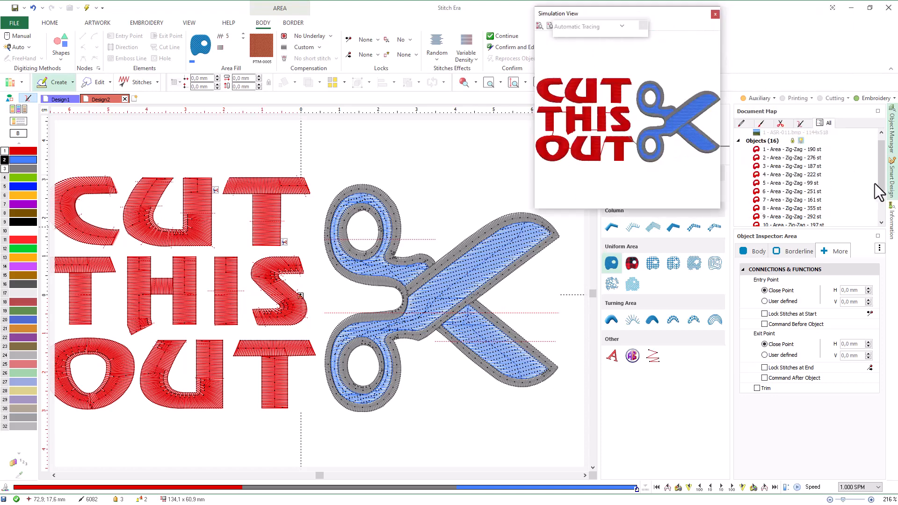
pyautogui.moveTo(881, 181); pyautogui.dragTo(880, 225)
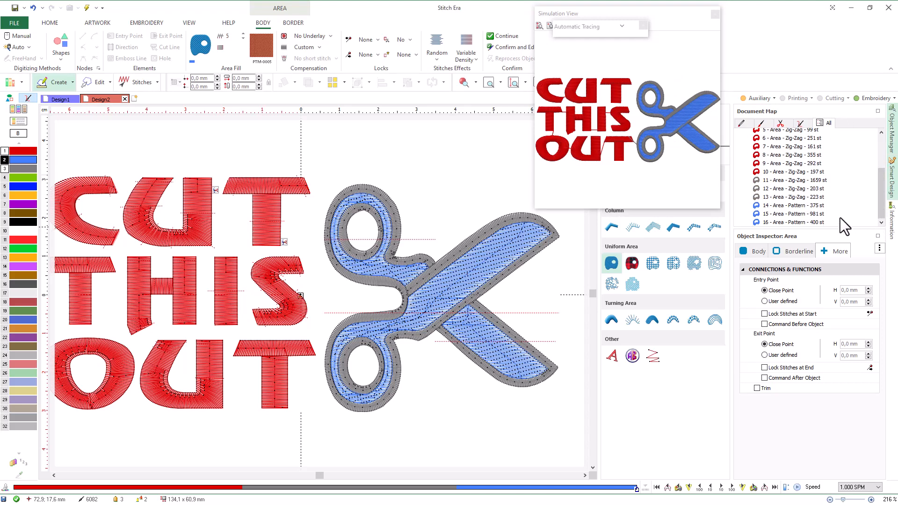
pyautogui.click(818, 209)
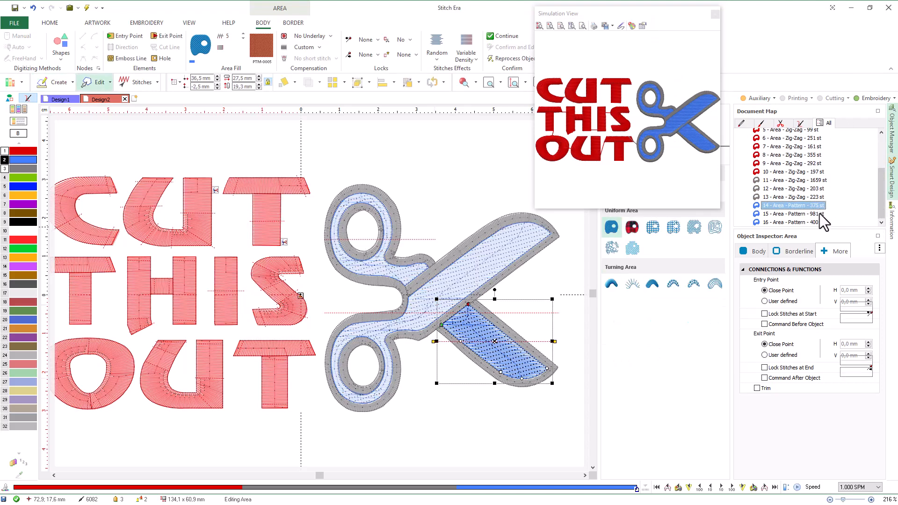
pyautogui.keyDown('ctrl'); pyautogui.click(820, 221); pyautogui.keyUp('ctrl')
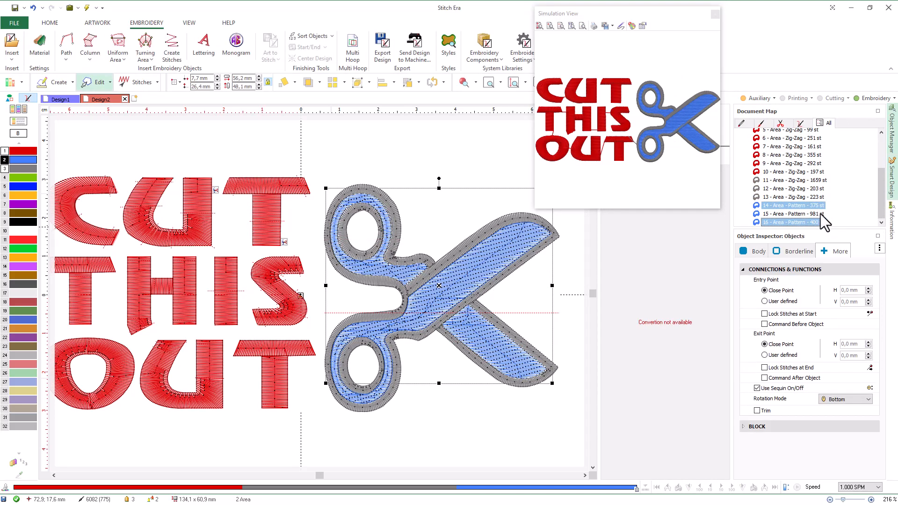
pyautogui.keyDown('ctrl'); pyautogui.click(820, 214); pyautogui.keyUp('ctrl')
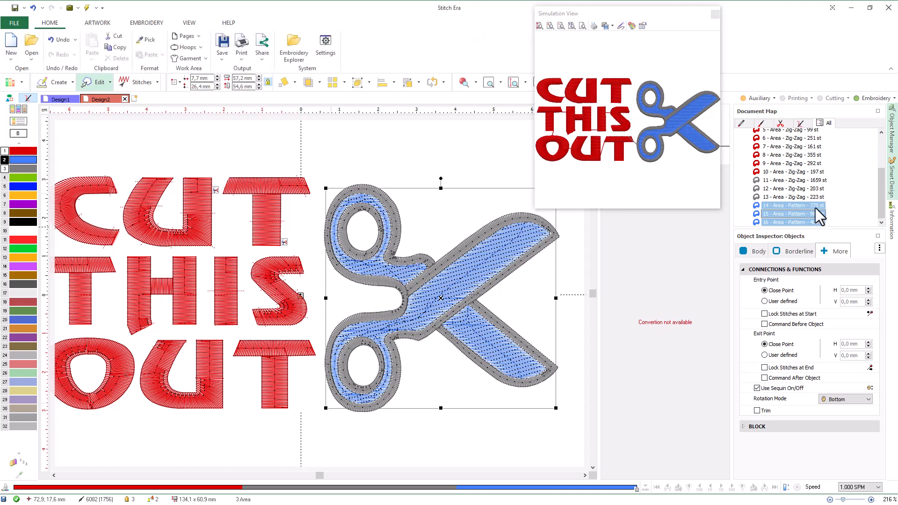
pyautogui.moveTo(816, 207); pyautogui.dragTo(812, 176)
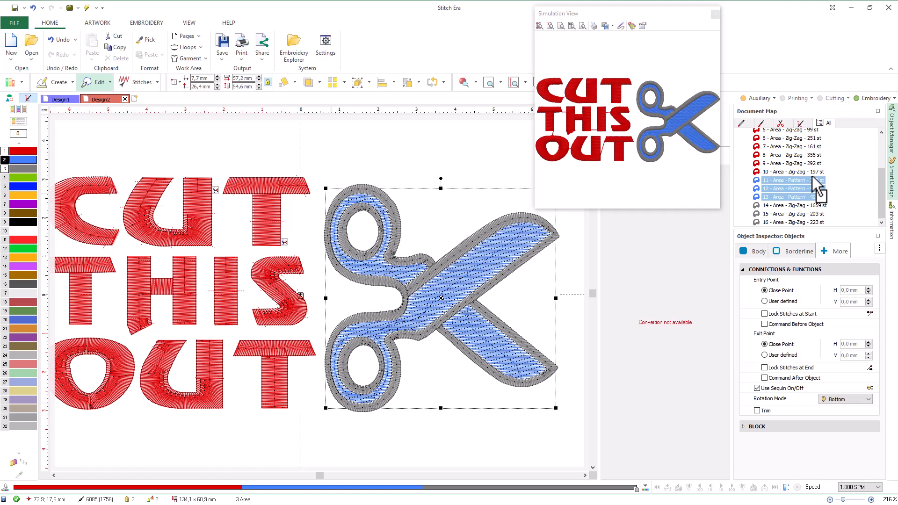
pyautogui.click(575, 286)
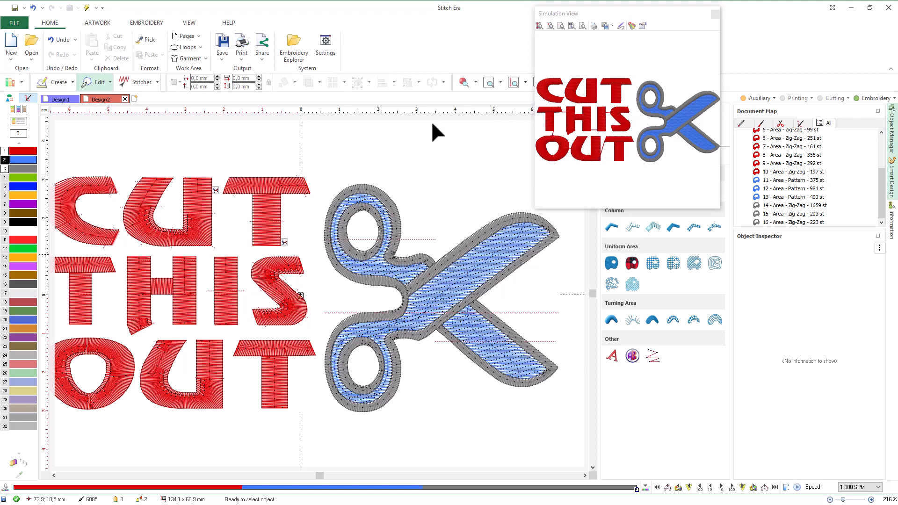
# Step: Turn on Trim for all objects in the design and set the TRIM option to Yes
pyautogui.click(510, 84)
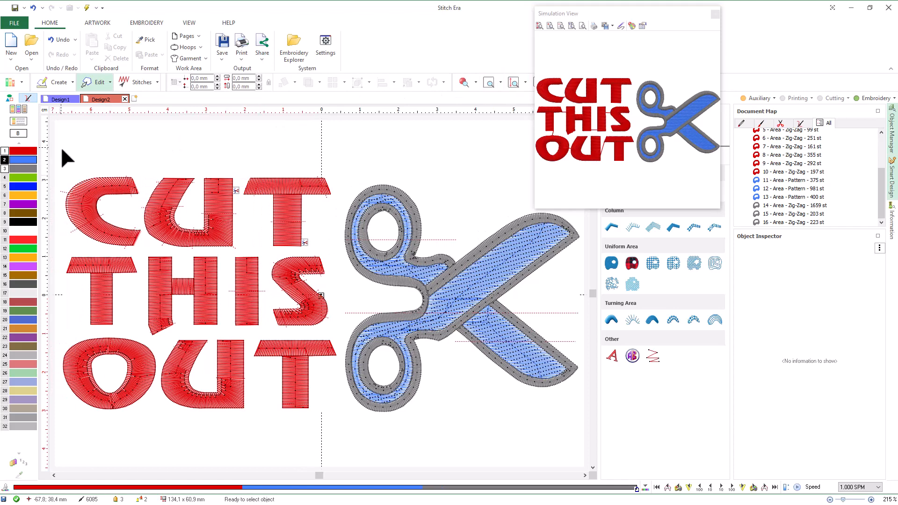
pyautogui.moveTo(57, 143); pyautogui.dragTo(582, 417)
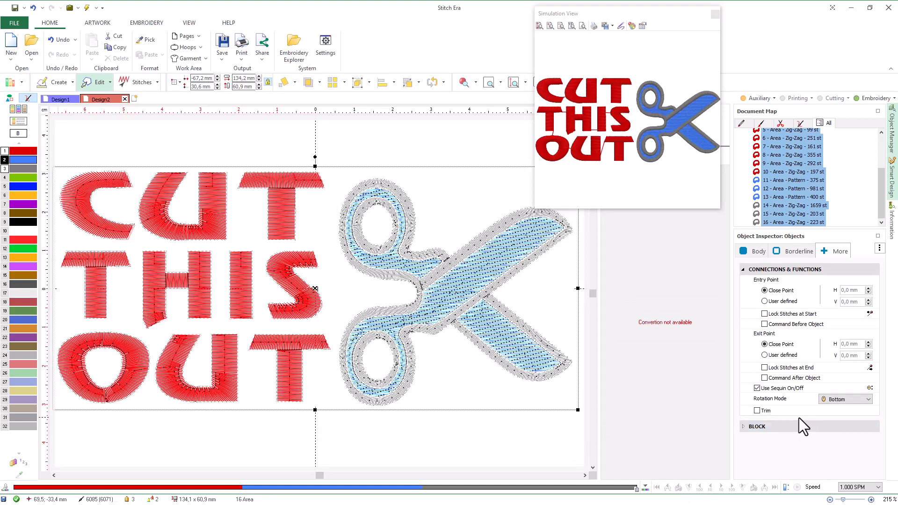
pyautogui.click(757, 410)
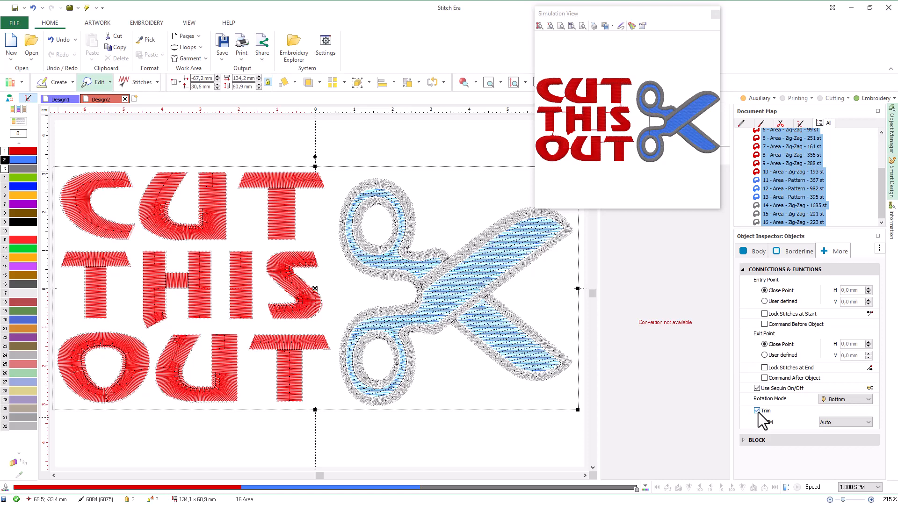
pyautogui.click(824, 421)
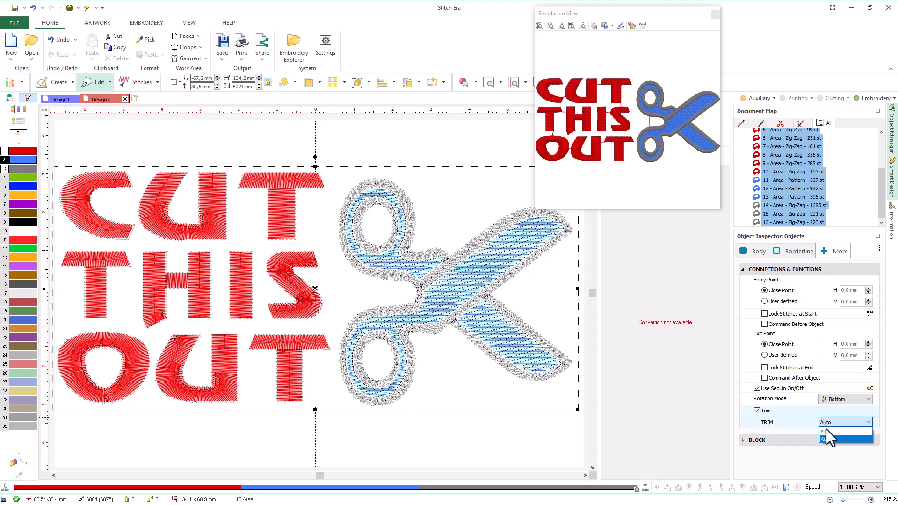
pyautogui.click(826, 431)
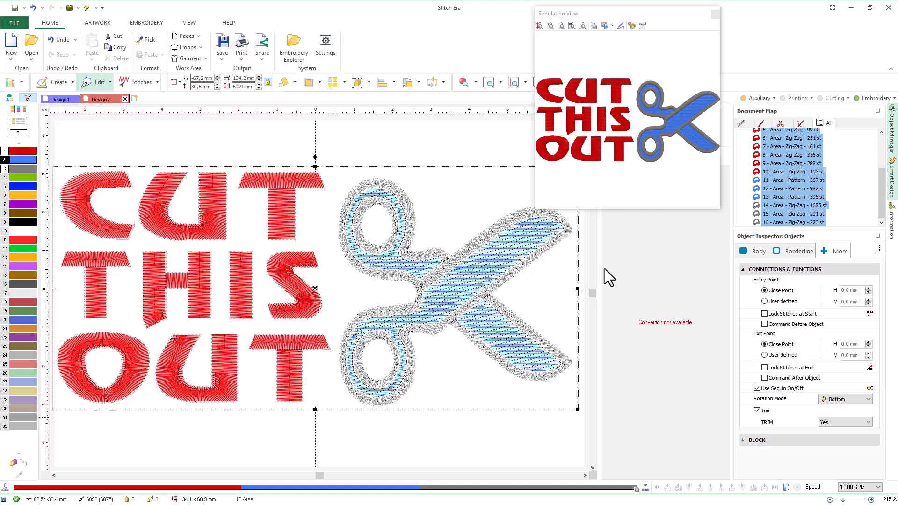
pyautogui.click(533, 433)
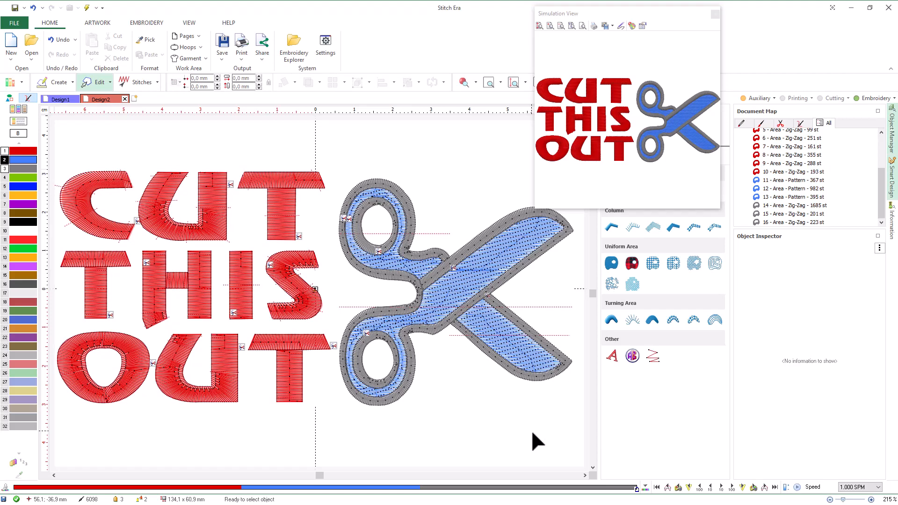